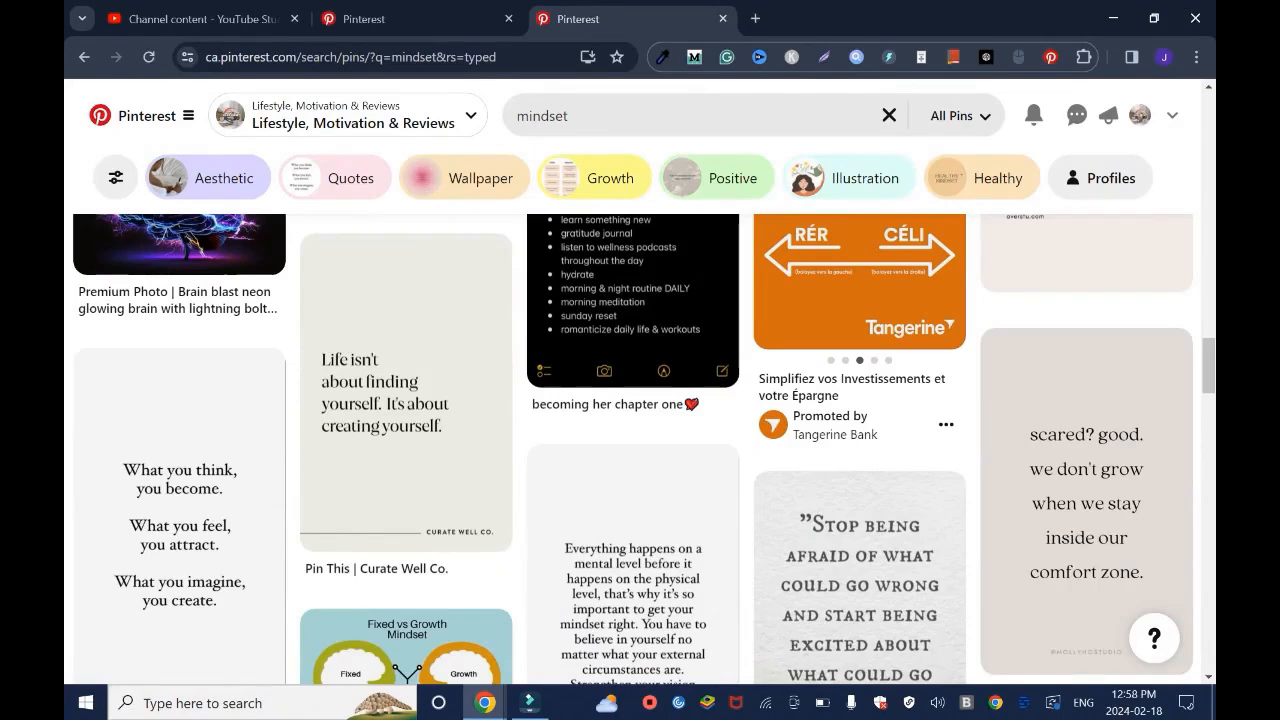
drag(1209, 365, 1209, 115)
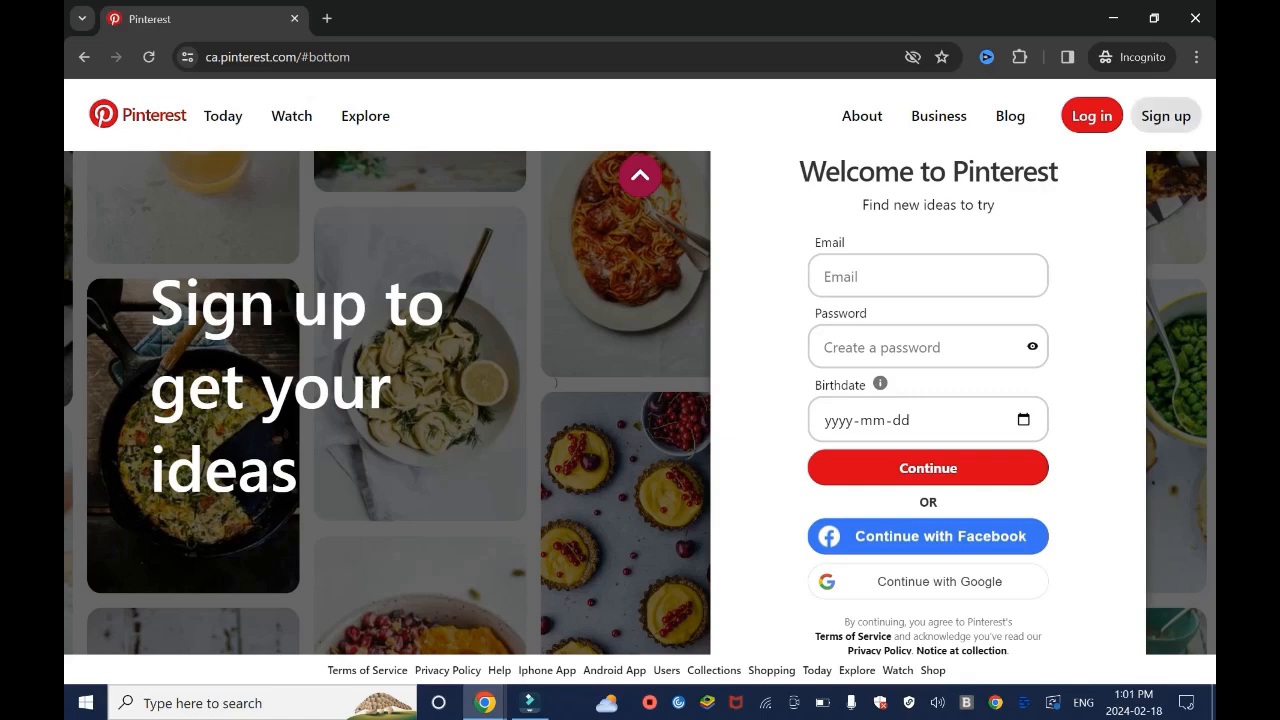
Open the Pinterest sign-up form and switch it to creating a free business account.
click(1166, 116)
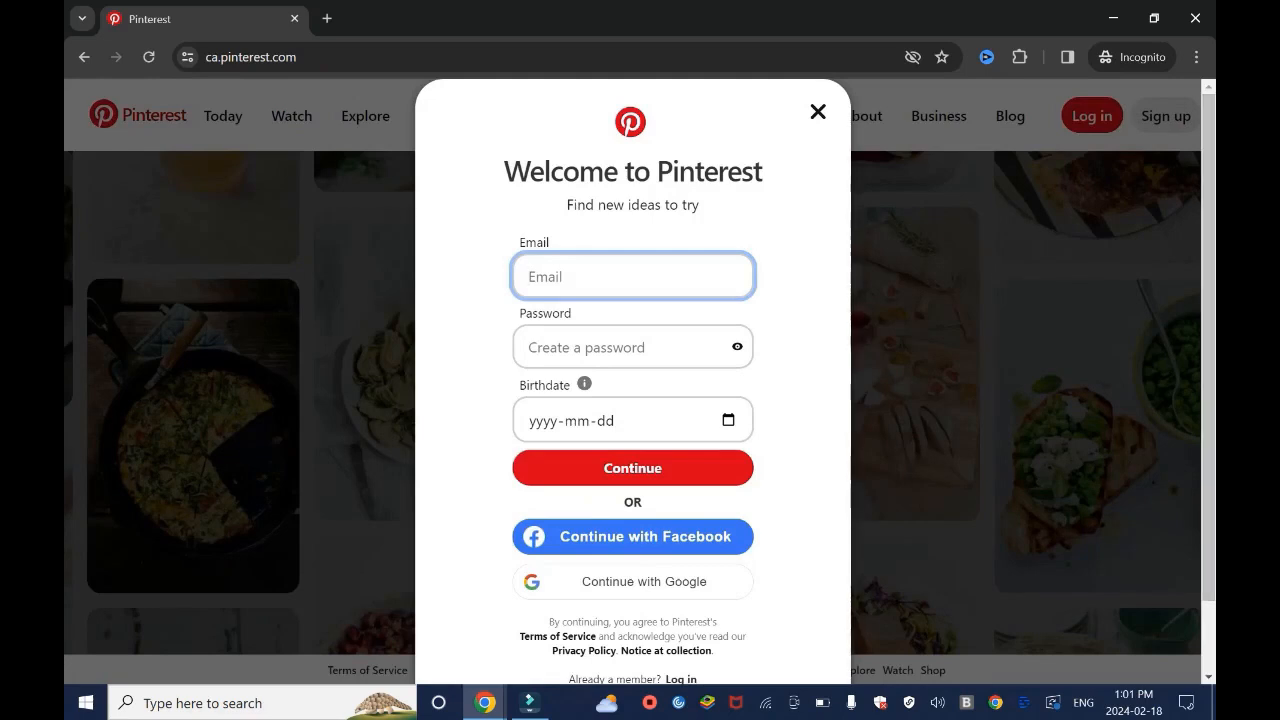
scroll(632, 380, down, 2)
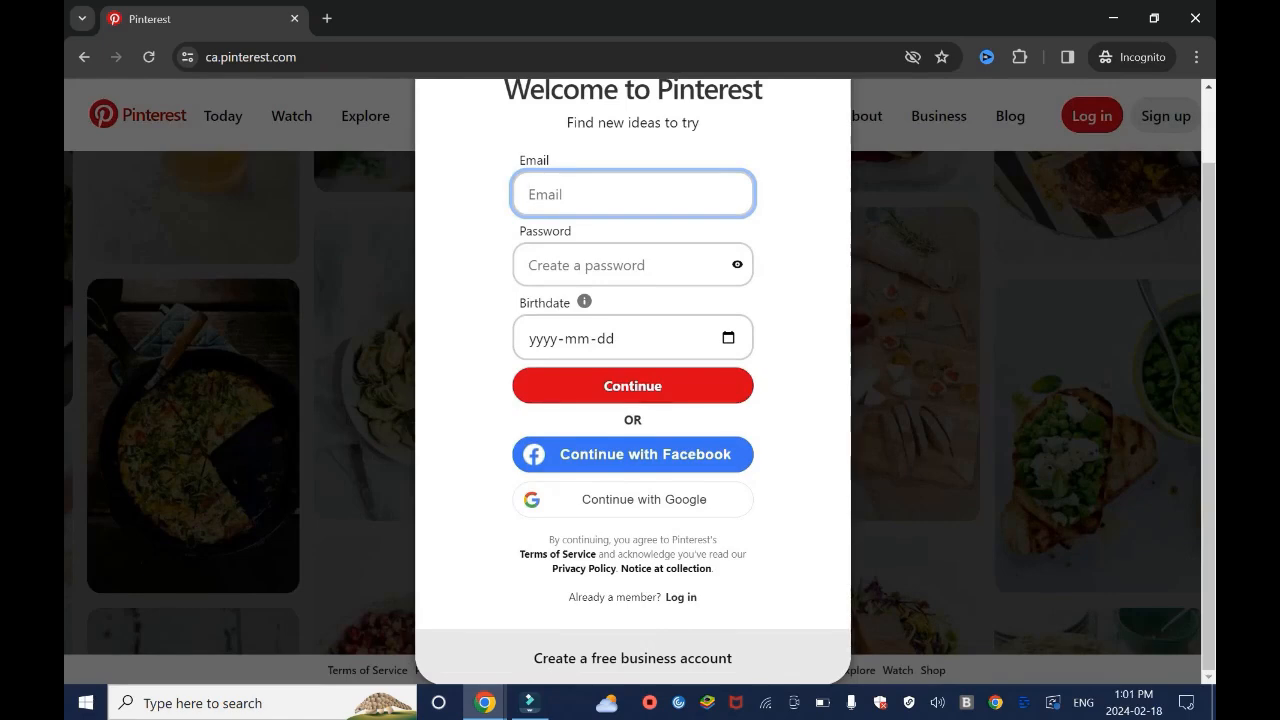
click(680, 658)
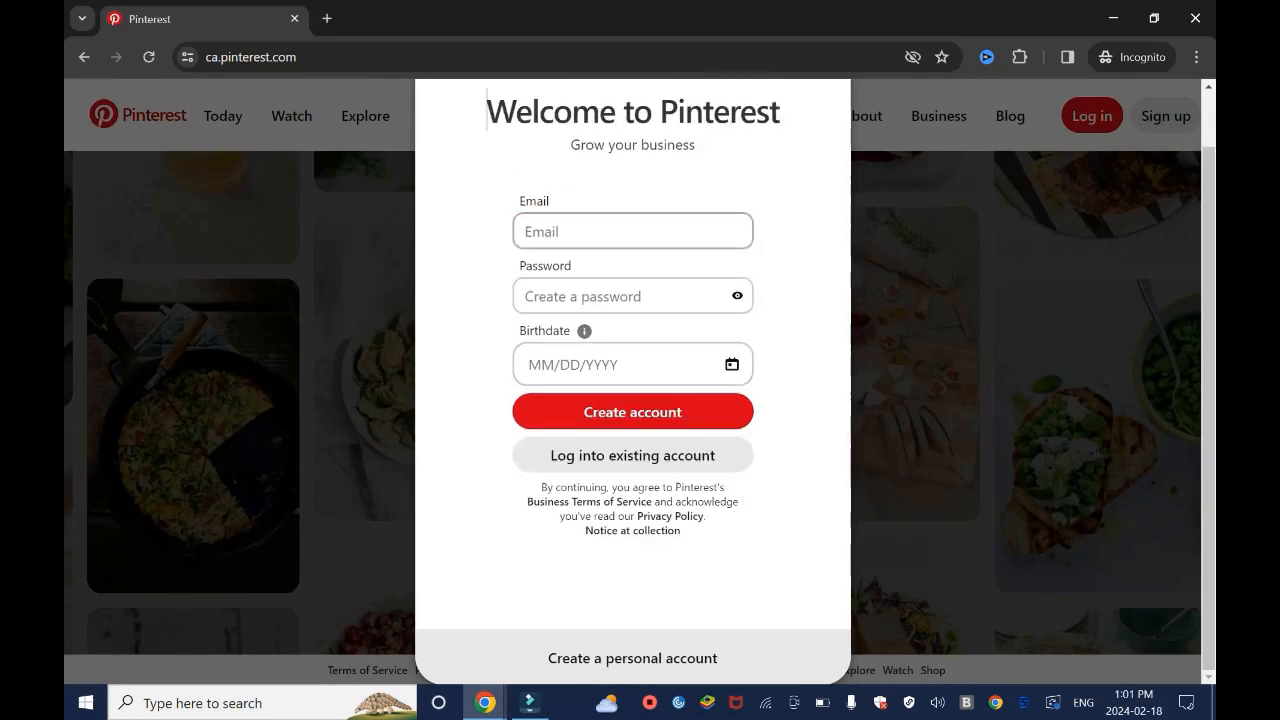
Return to the mindset search results and save the "make it happen, girl. shock everyone." pin to the Graphic Design board.
key(alt+Tab)
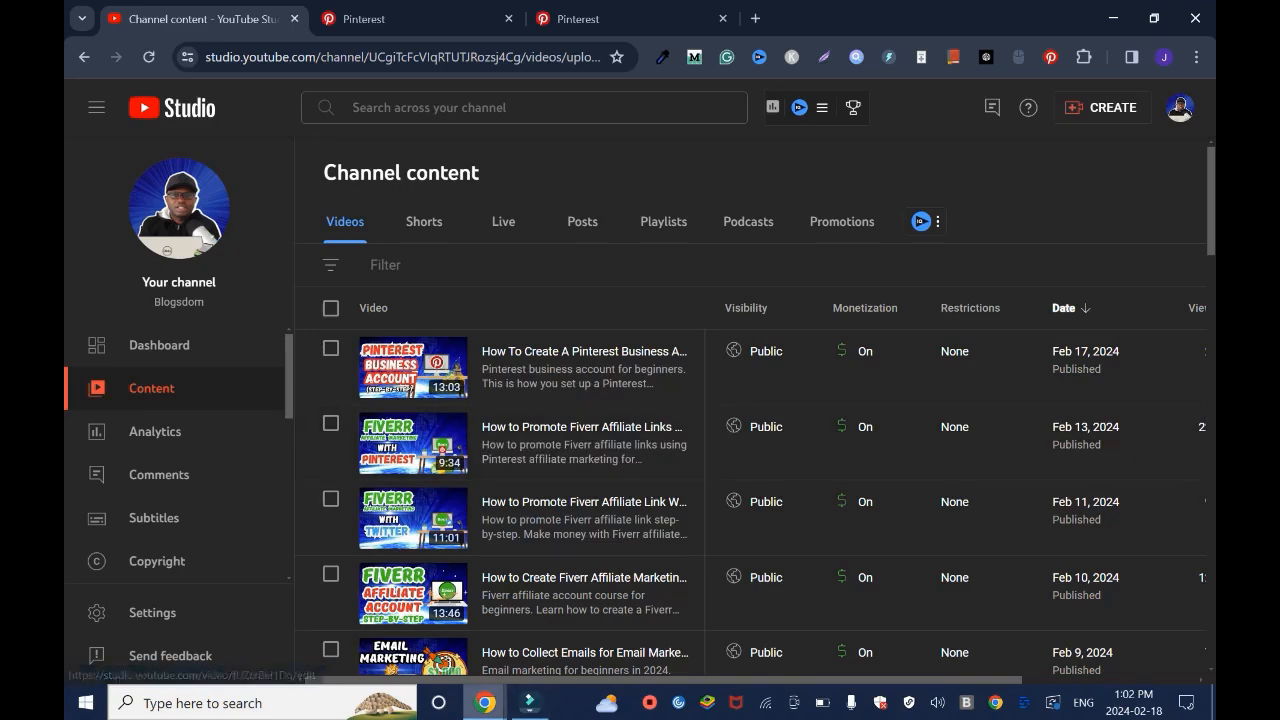
key(ctrl+Tab)
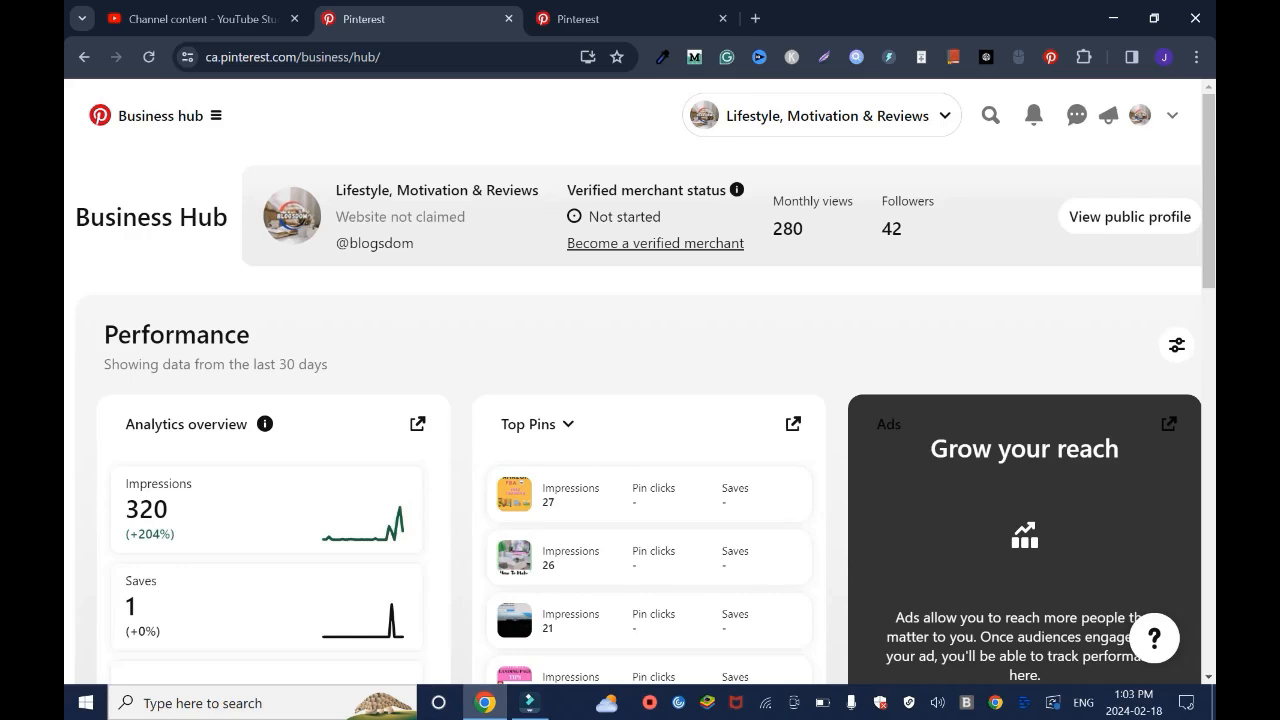
key(ctrl+Tab)
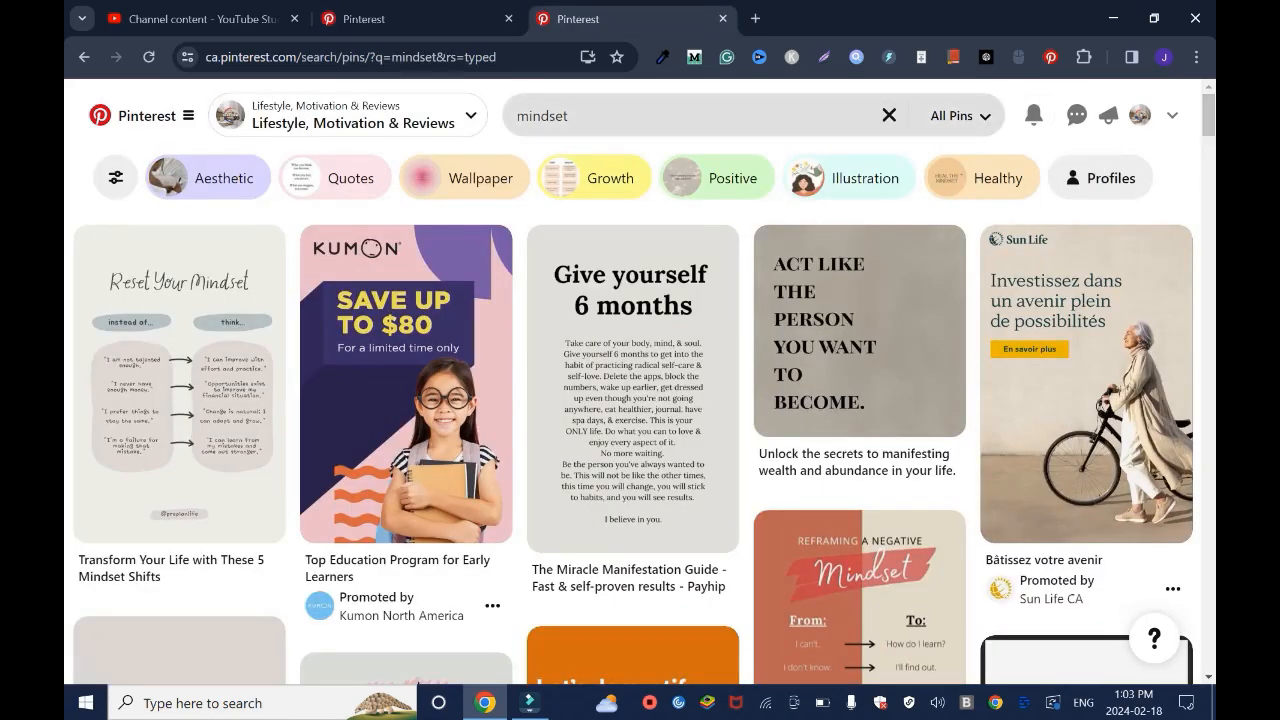
scroll(640, 450, down, 15)
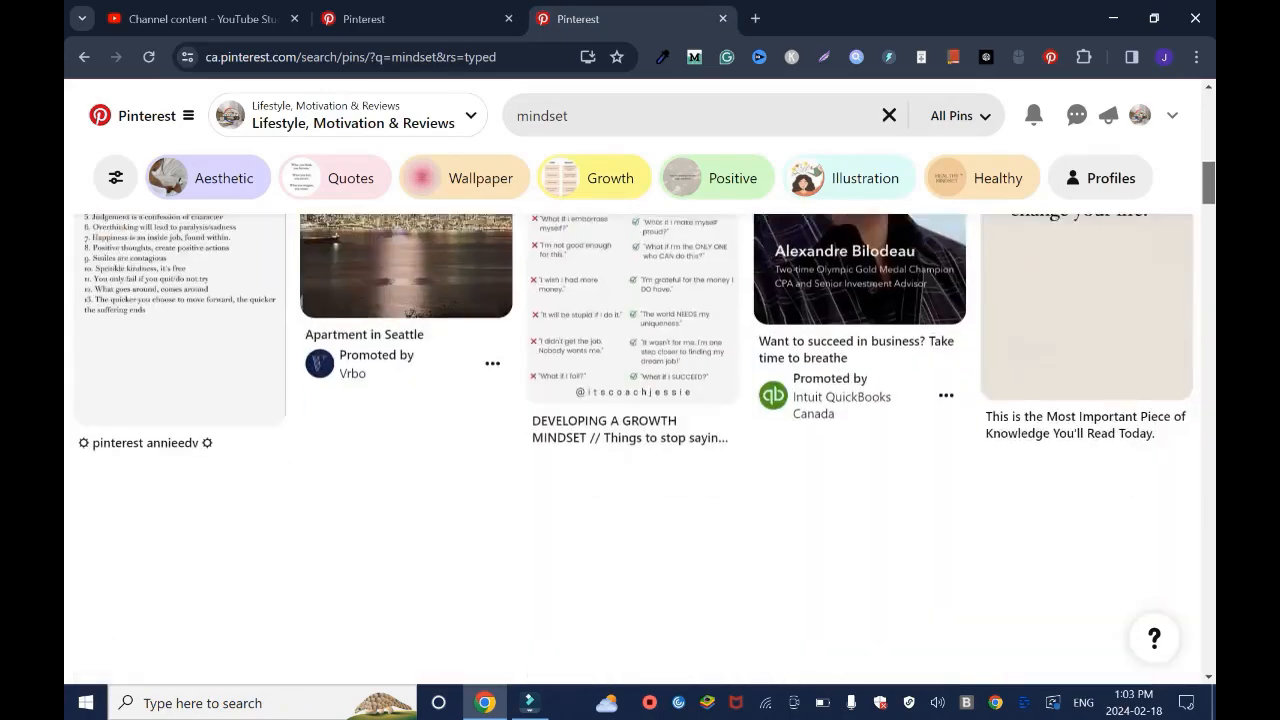
scroll(640, 450, down, 15)
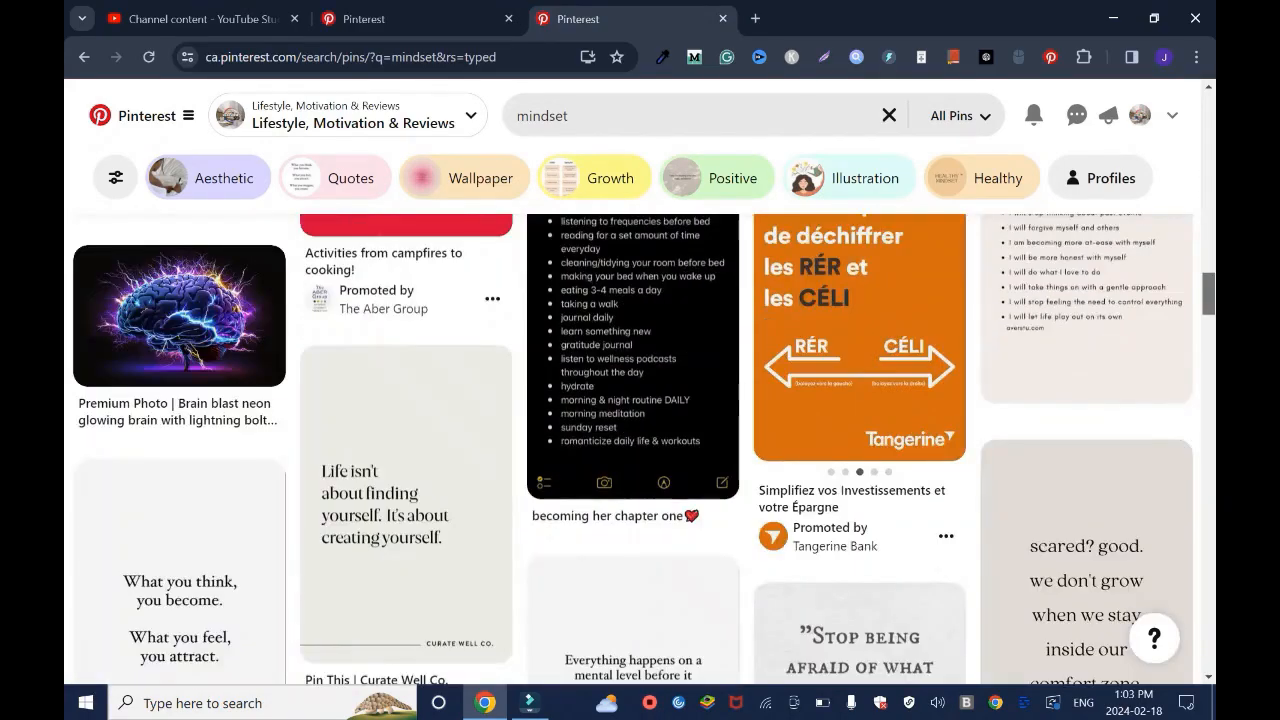
scroll(640, 450, down, 15)
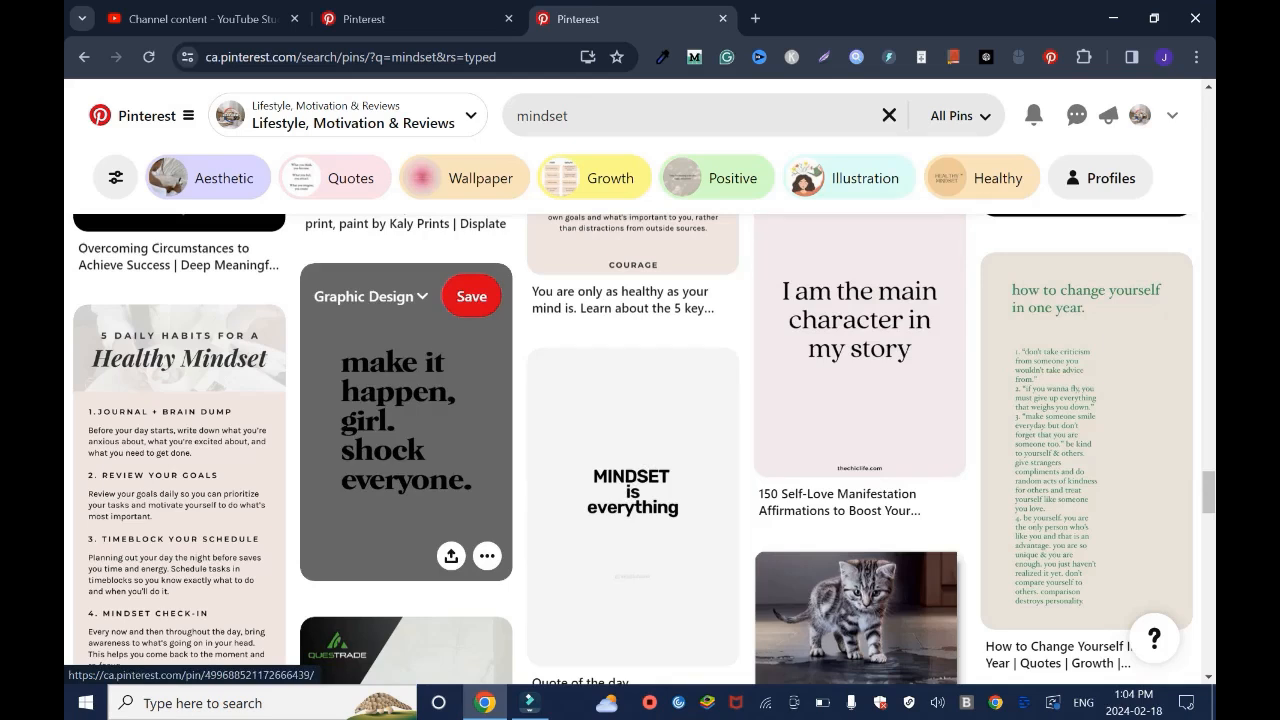
click(471, 296)
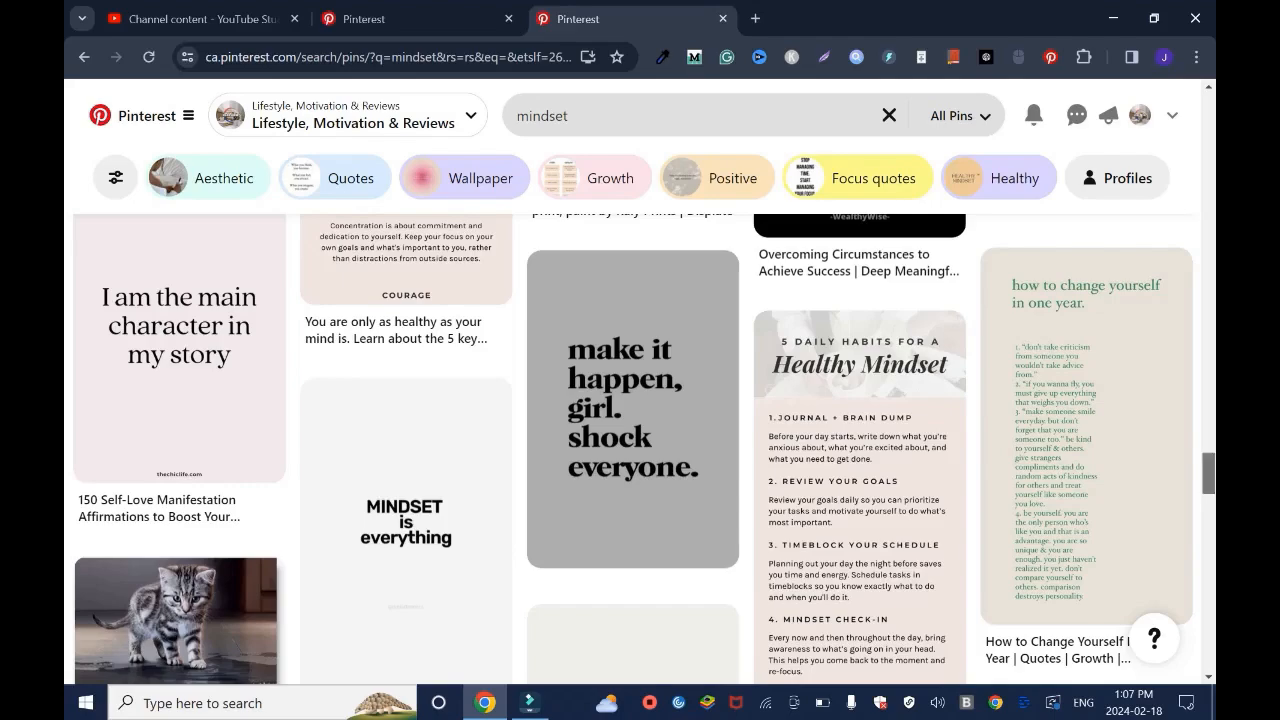
Open the website linked from the "3 Simple Ways to Change Your Mindset & Attitude" pin, skim the article and close it.
scroll(1087, 400, down, 5)
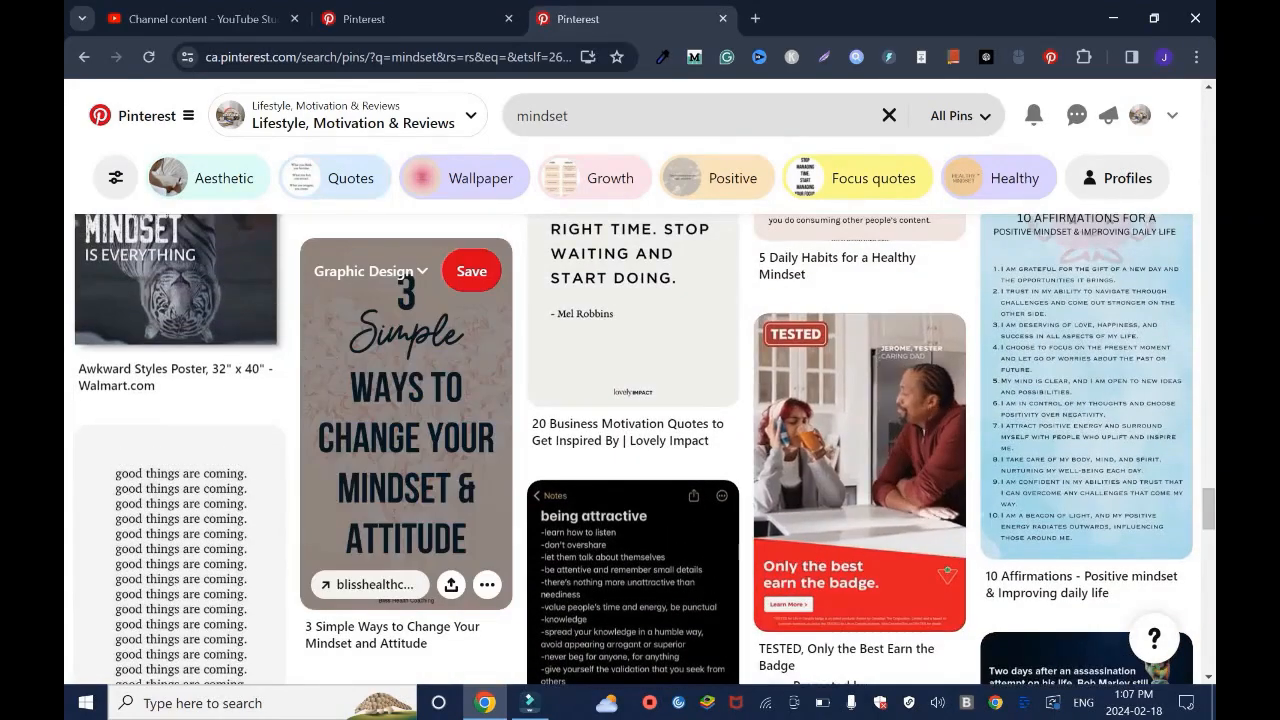
click(365, 584)
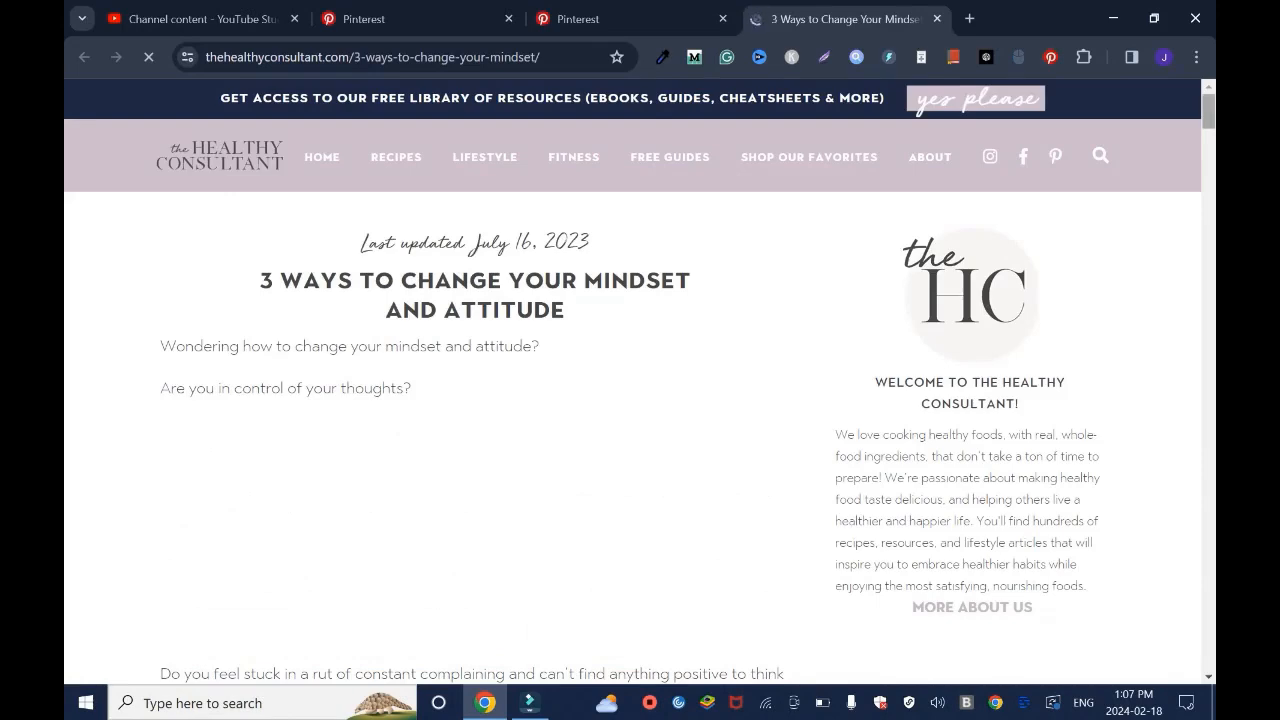
scroll(632, 400, down, 10)
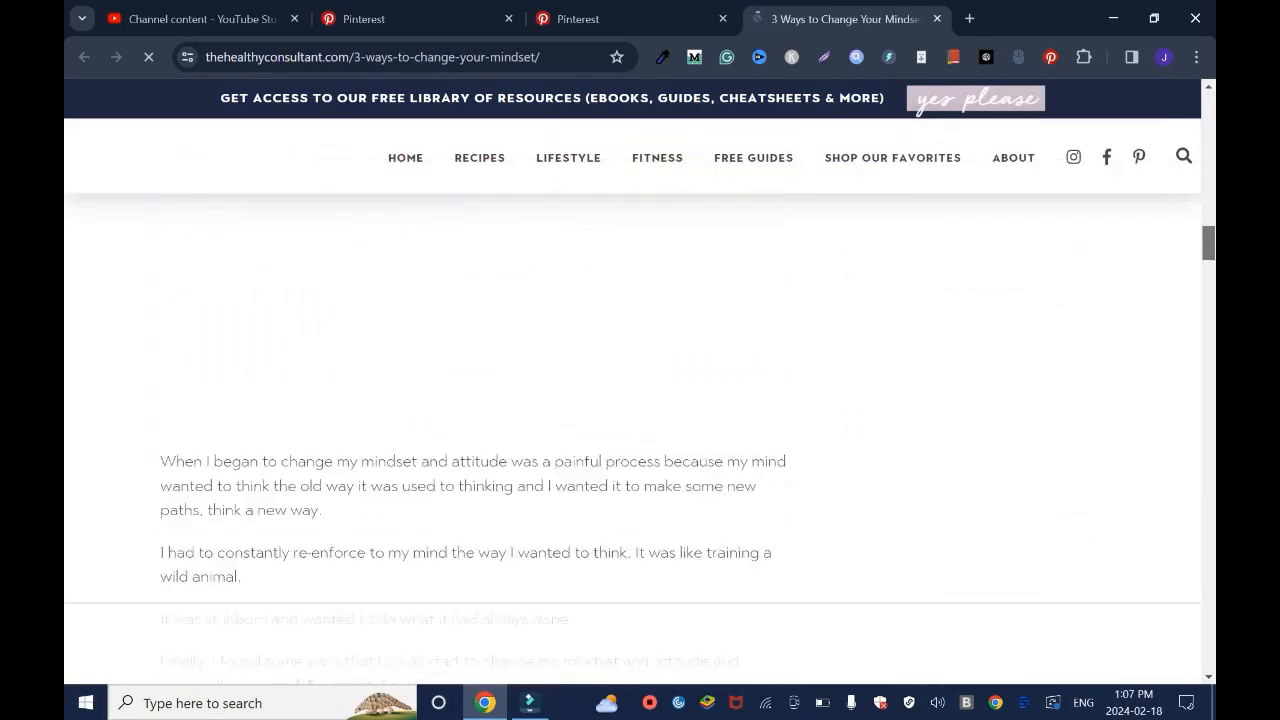
scroll(632, 400, down, 15)
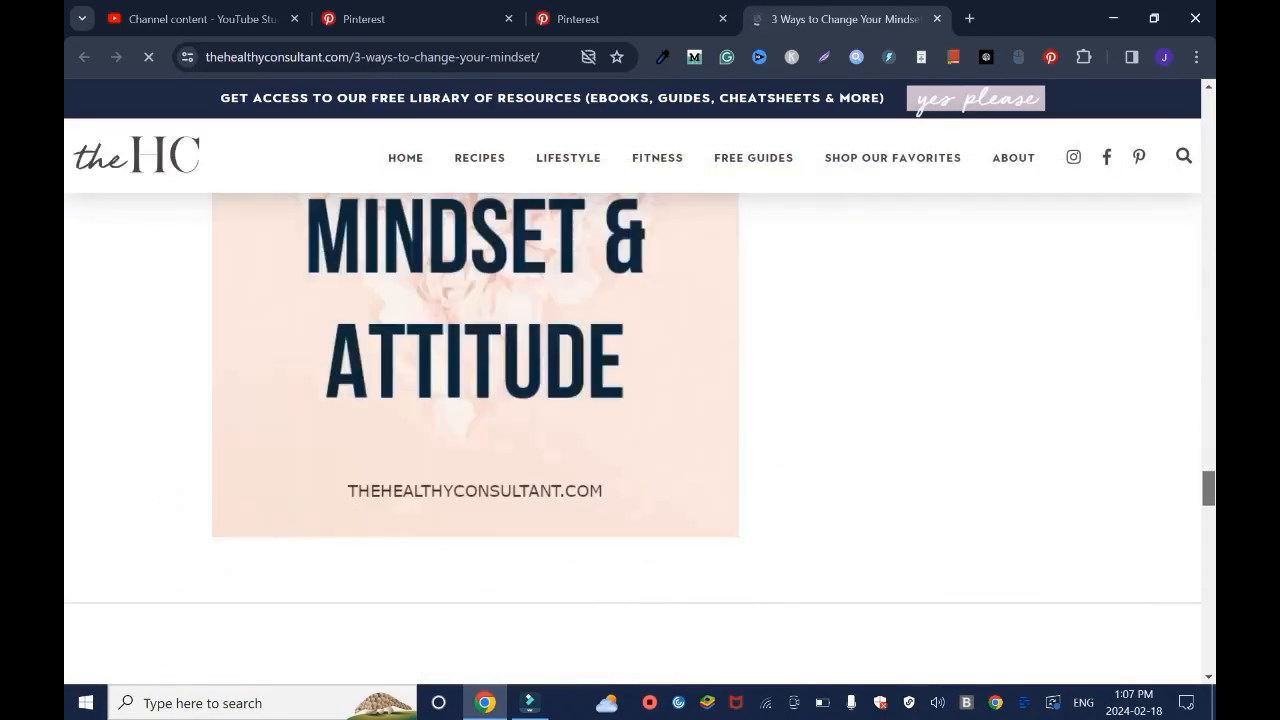
key(ctrl+w)
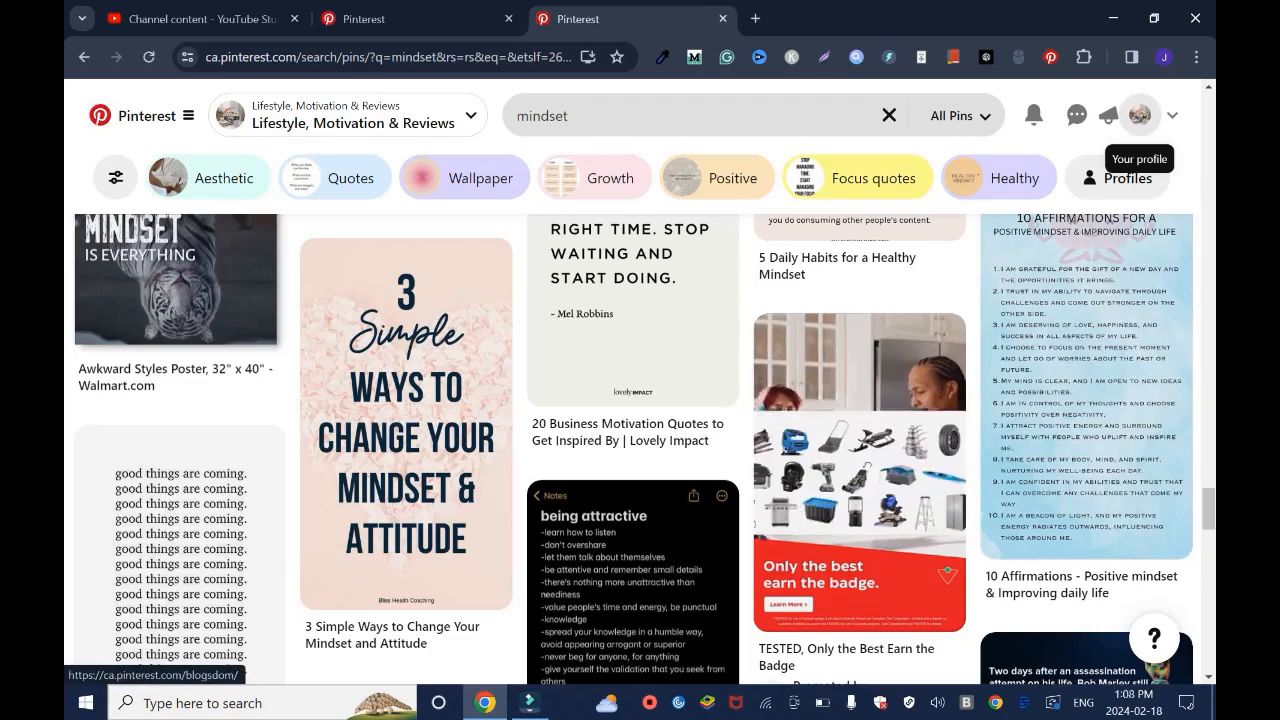
Open the account's own profile page and look over its cover image, description and created pins.
click(1139, 115)
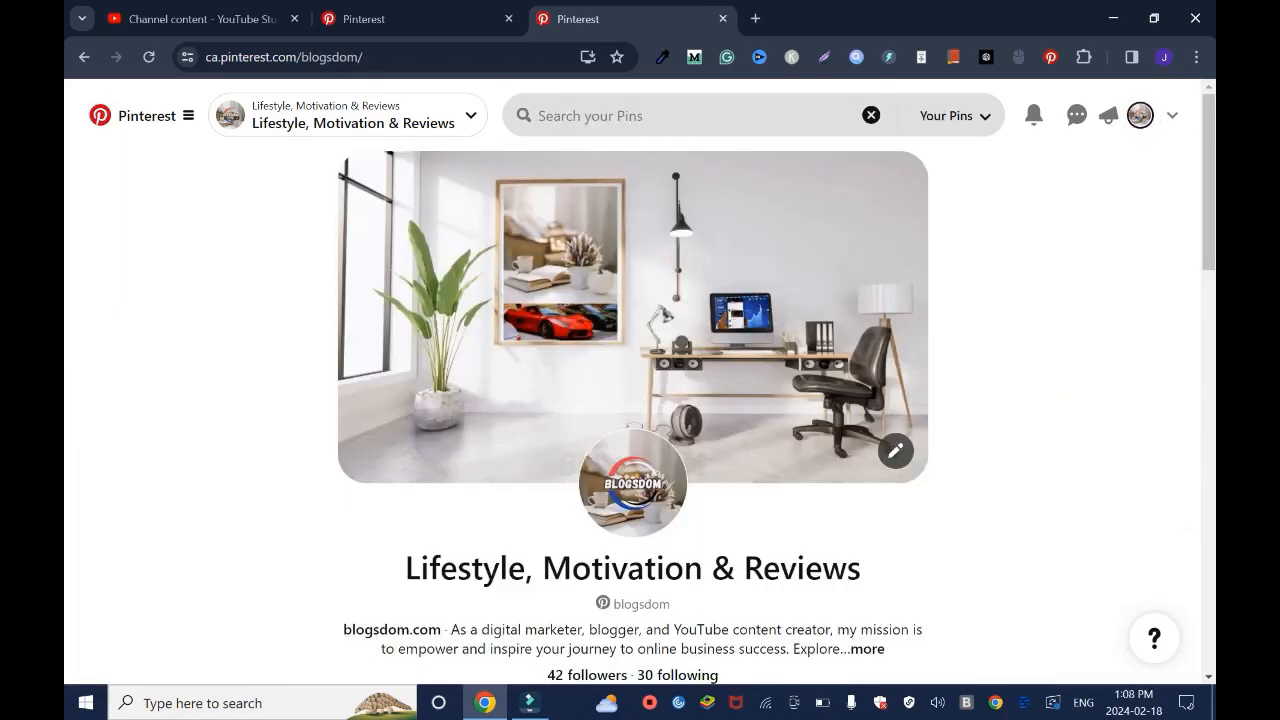
scroll(640, 400, down, 5)
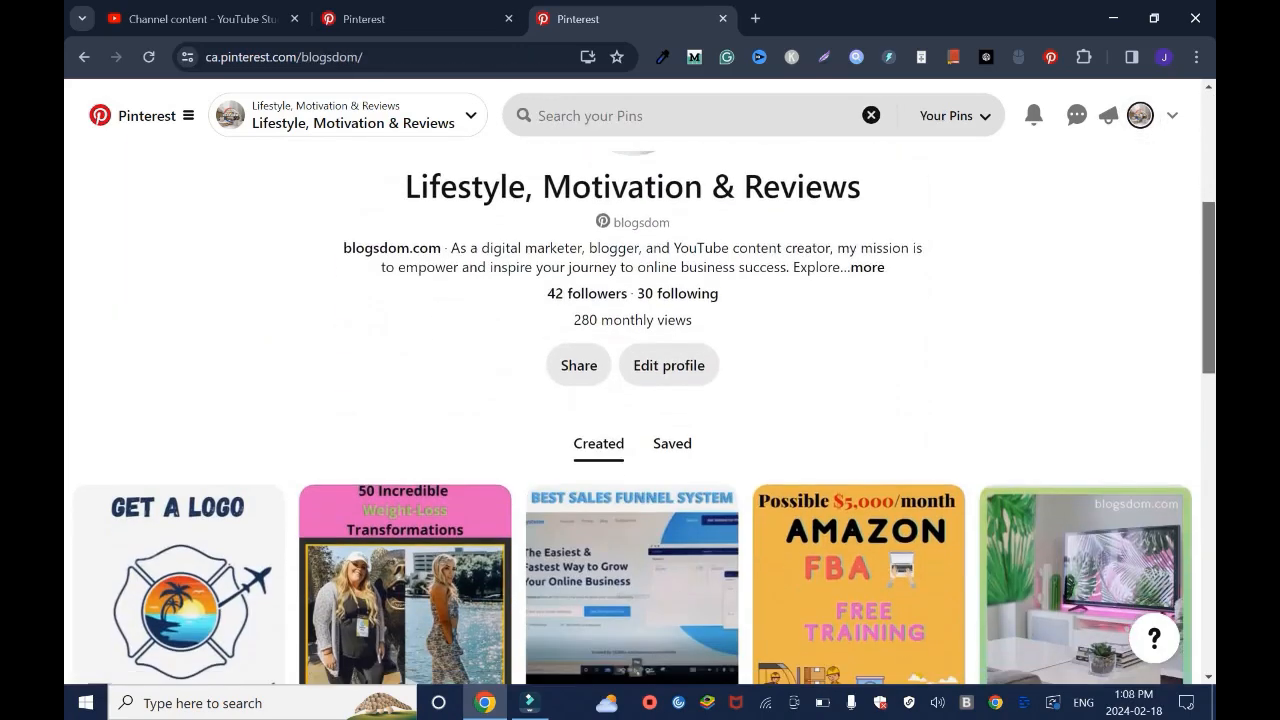
scroll(640, 400, up, 2)
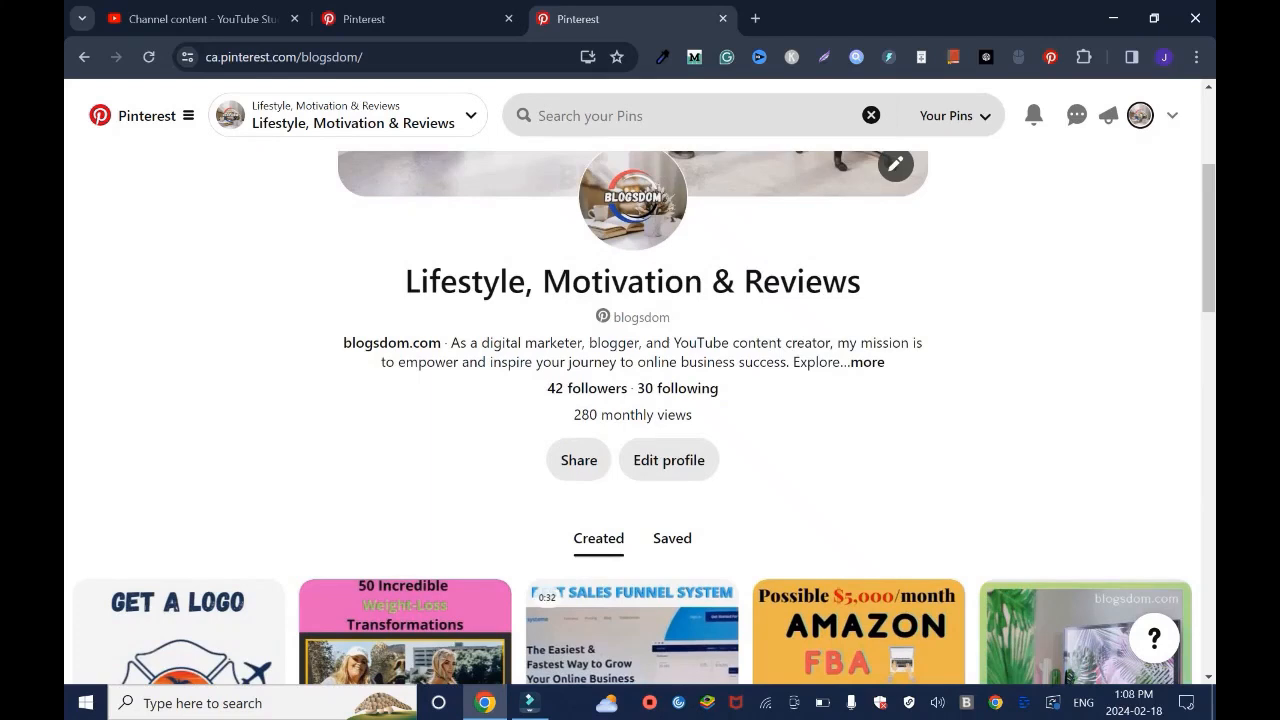
scroll(640, 400, up, 3)
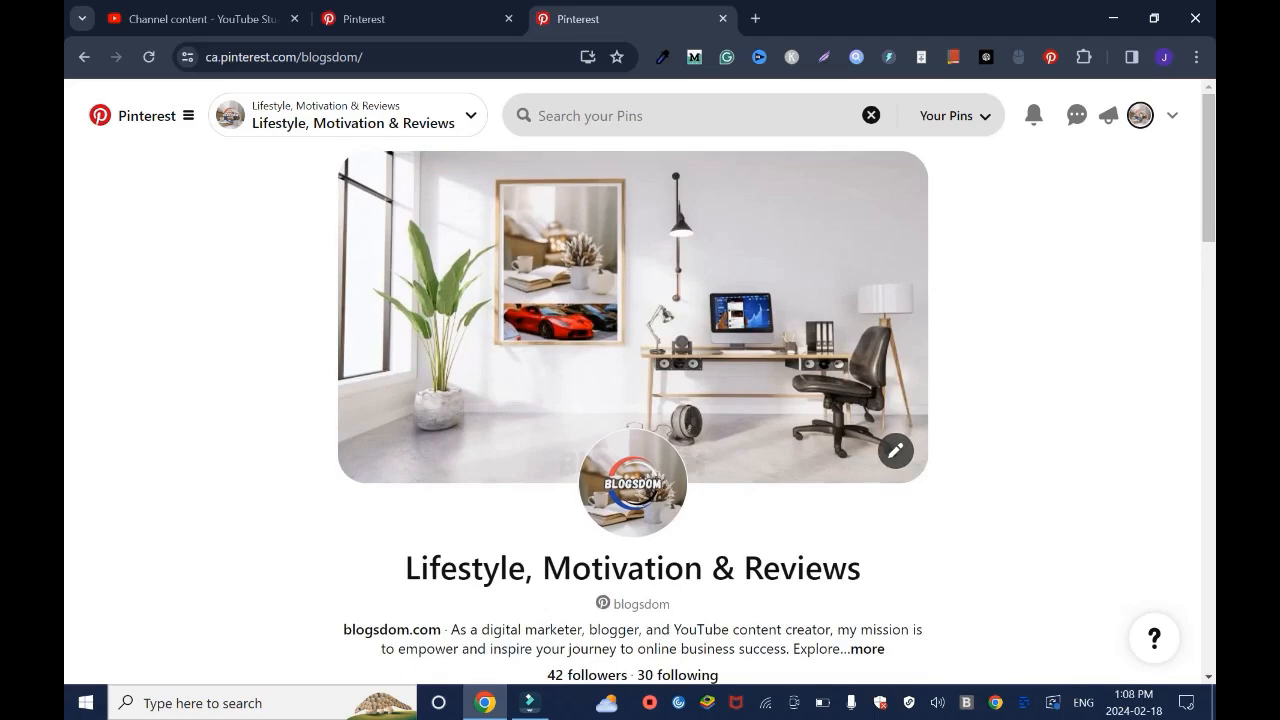
scroll(640, 400, down, 2)
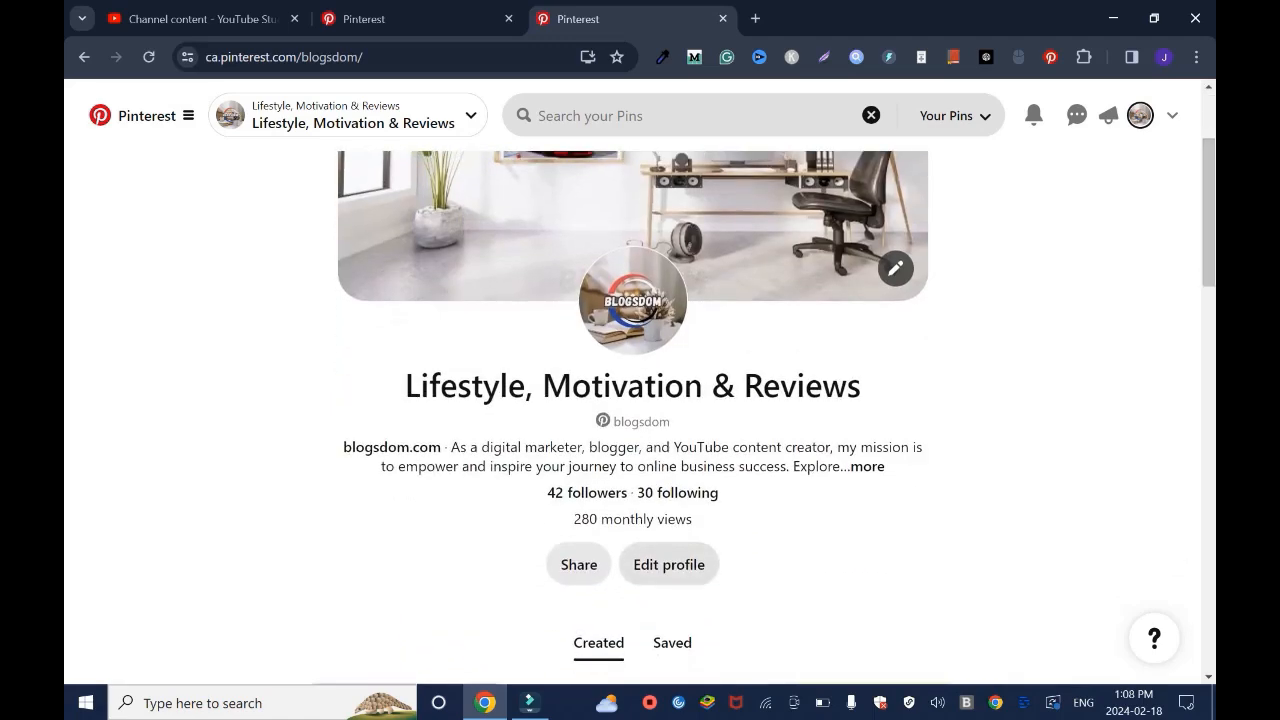
Change the profile name to "Lifestyle, Motivation & Reviews | Blogsdom", save it and check the name on the profile page.
scroll(669, 491, down, 1)
click(669, 491)
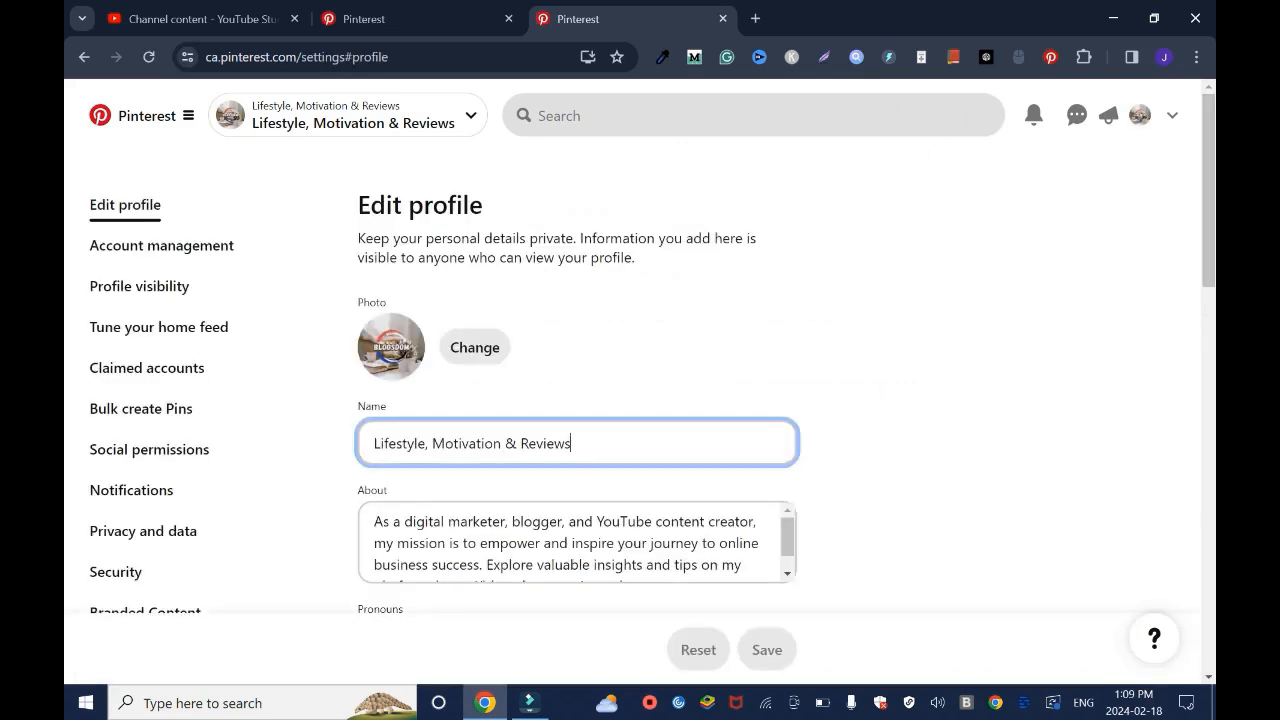
text(- Blogsdom)
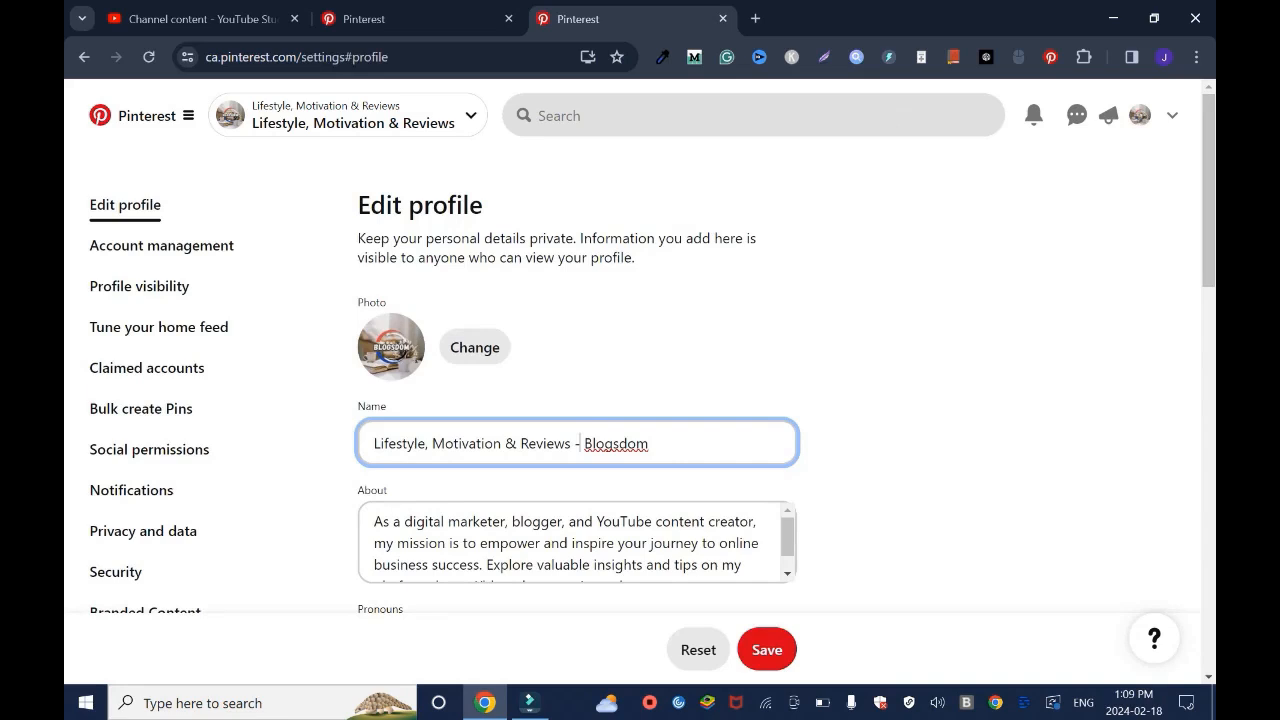
key(BackSpace)
text(|)
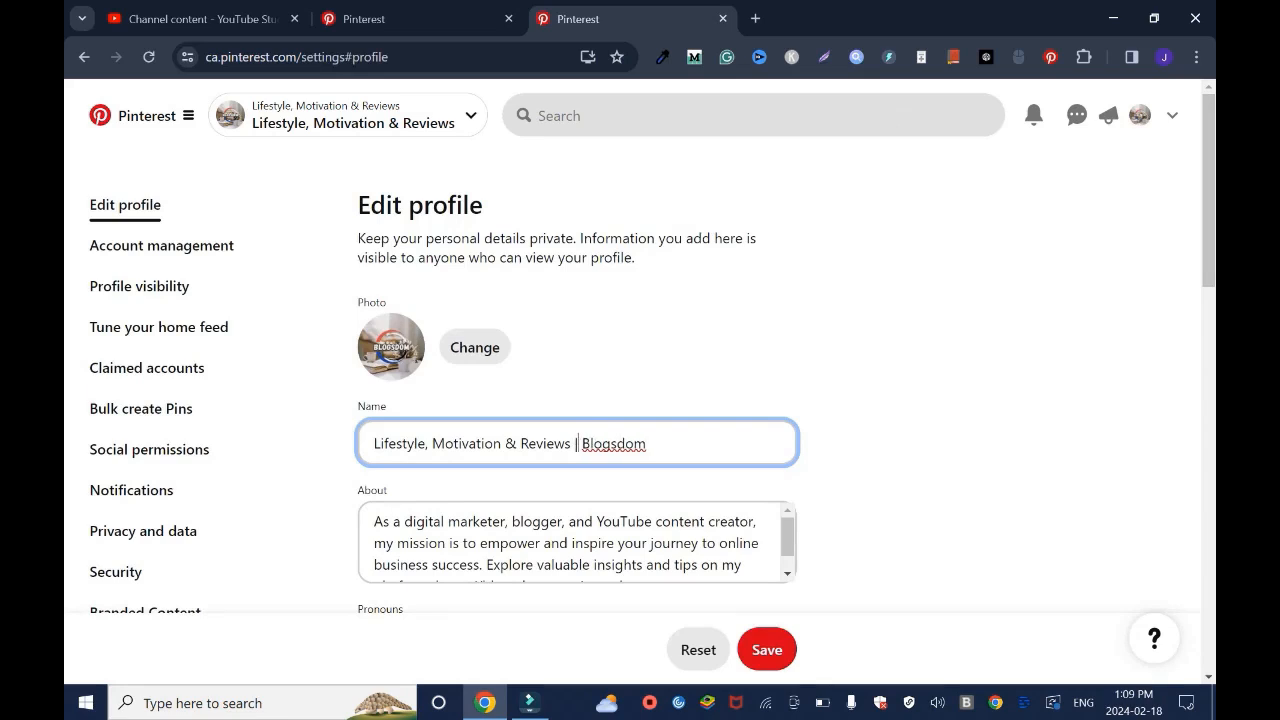
click(767, 650)
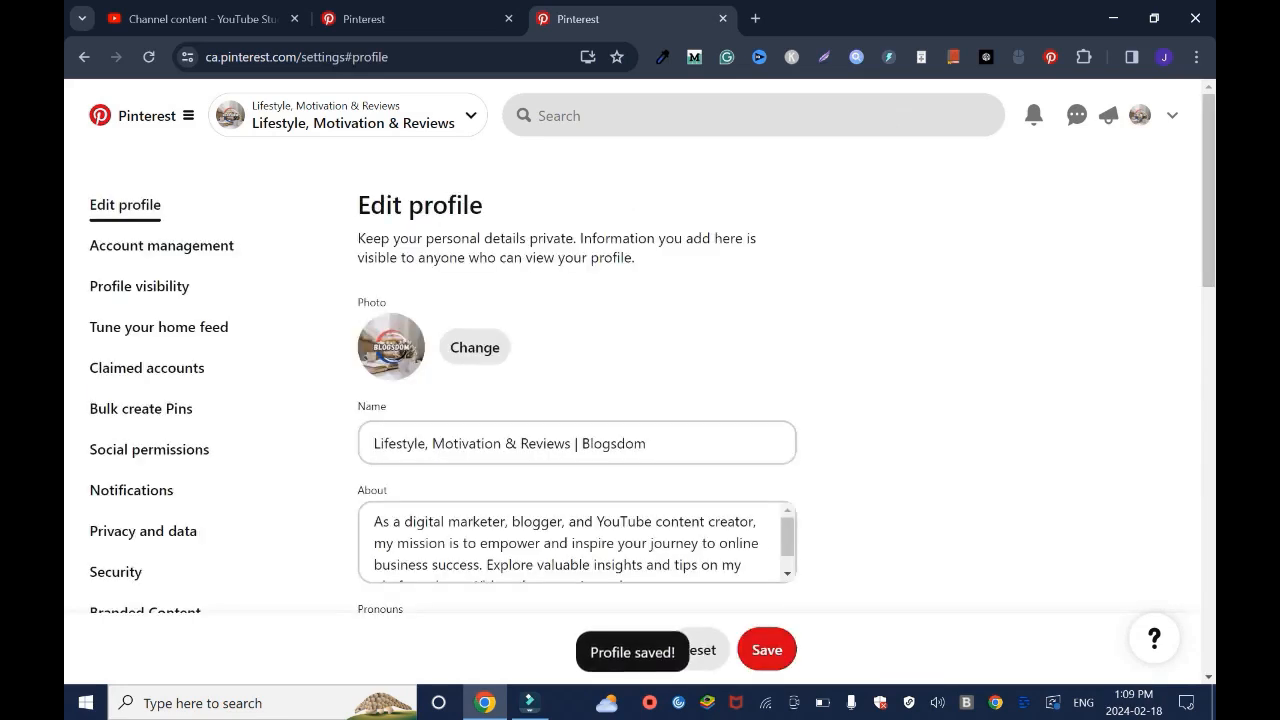
click(1140, 115)
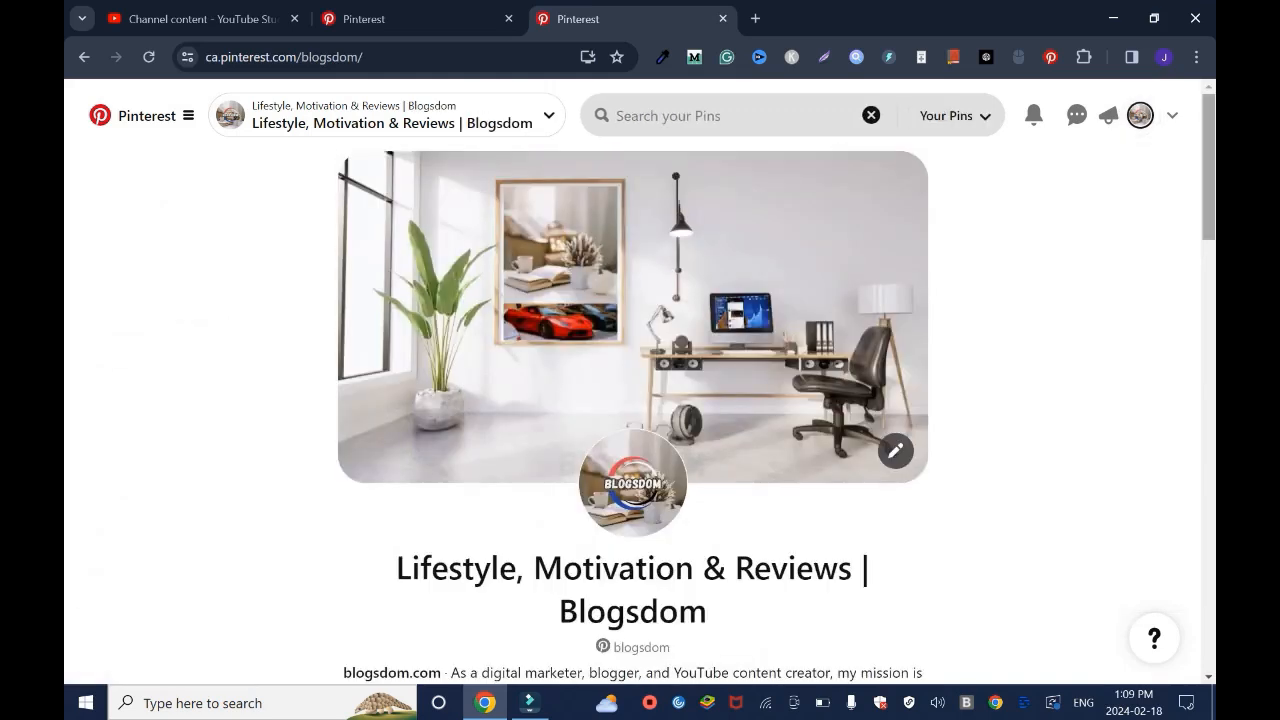
scroll(640, 400, down, 2)
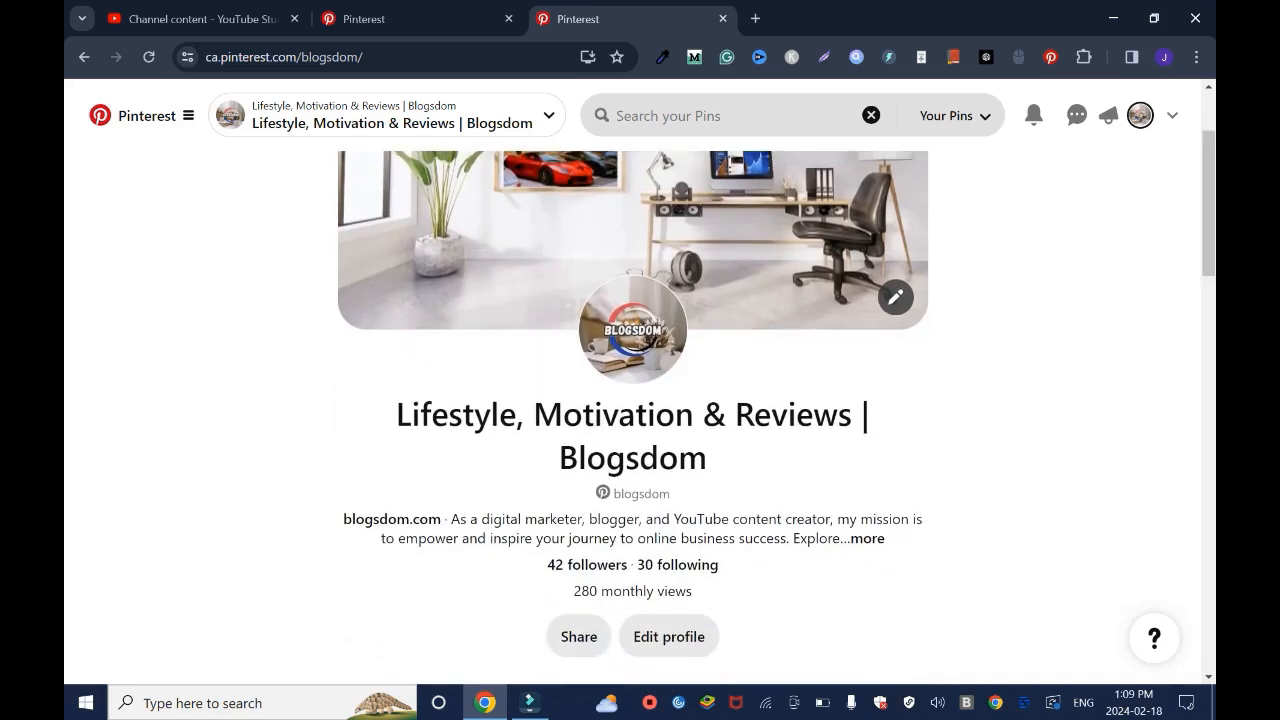
Reopen the profile editing settings and review the About, Pronouns, Website and Username fields, including the profile URL below the username.
click(669, 636)
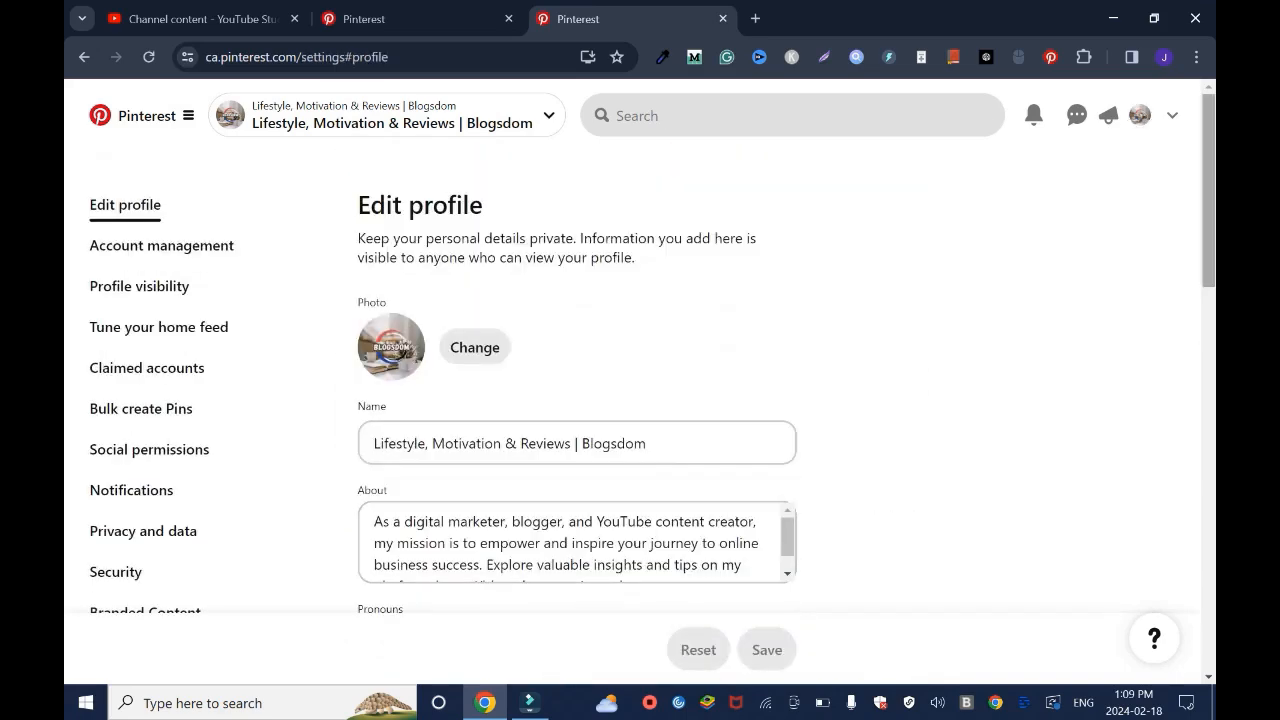
scroll(640, 400, down, 3)
scroll(640, 400, down, 2)
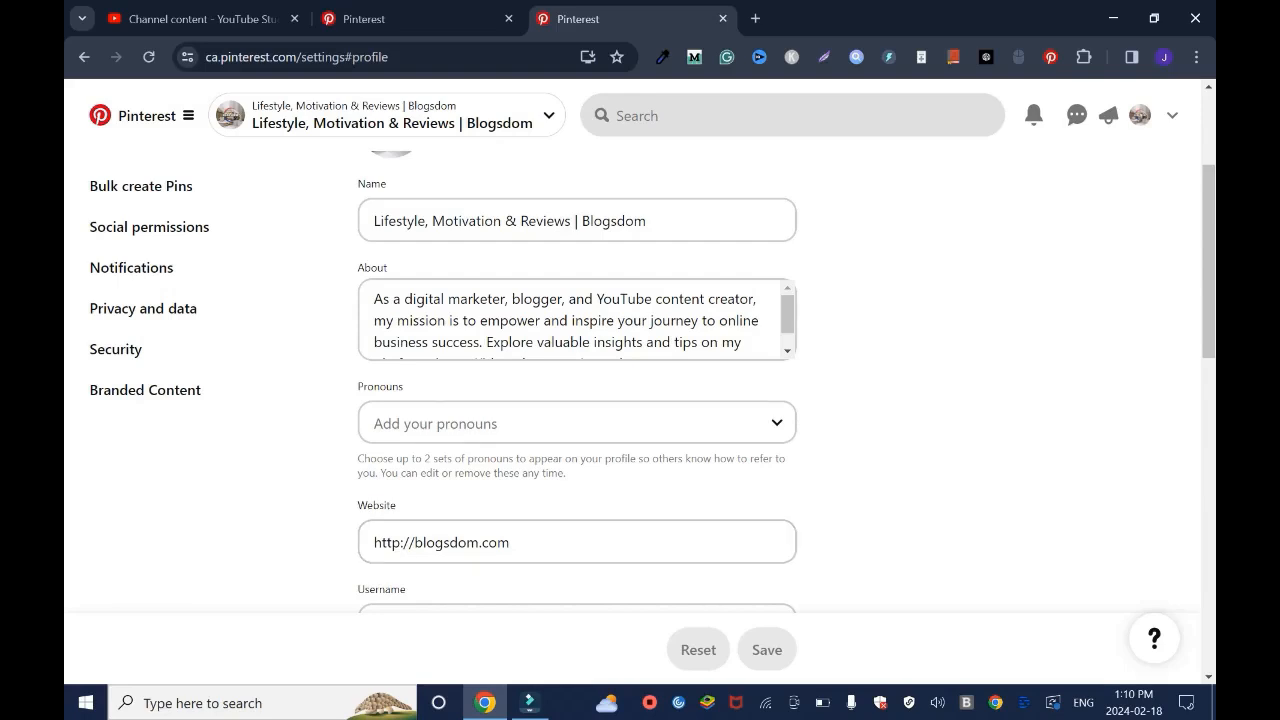
scroll(640, 400, down, 1)
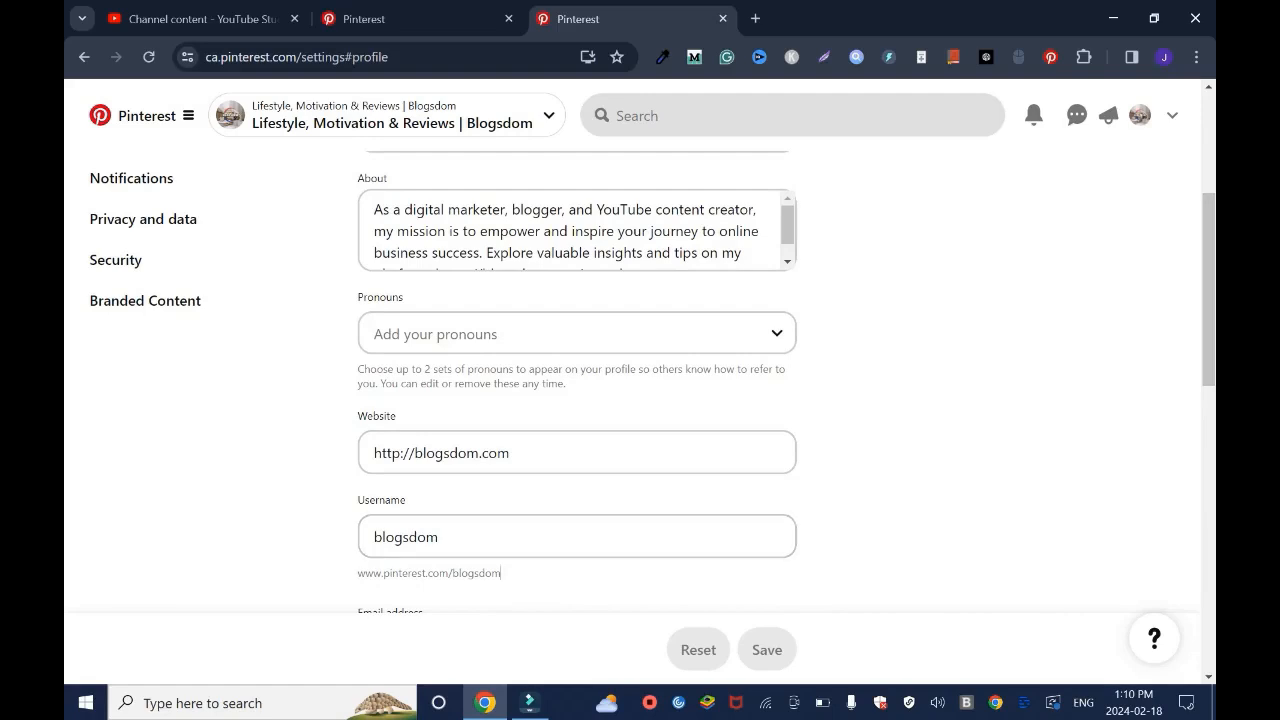
drag(503, 573, 356, 573)
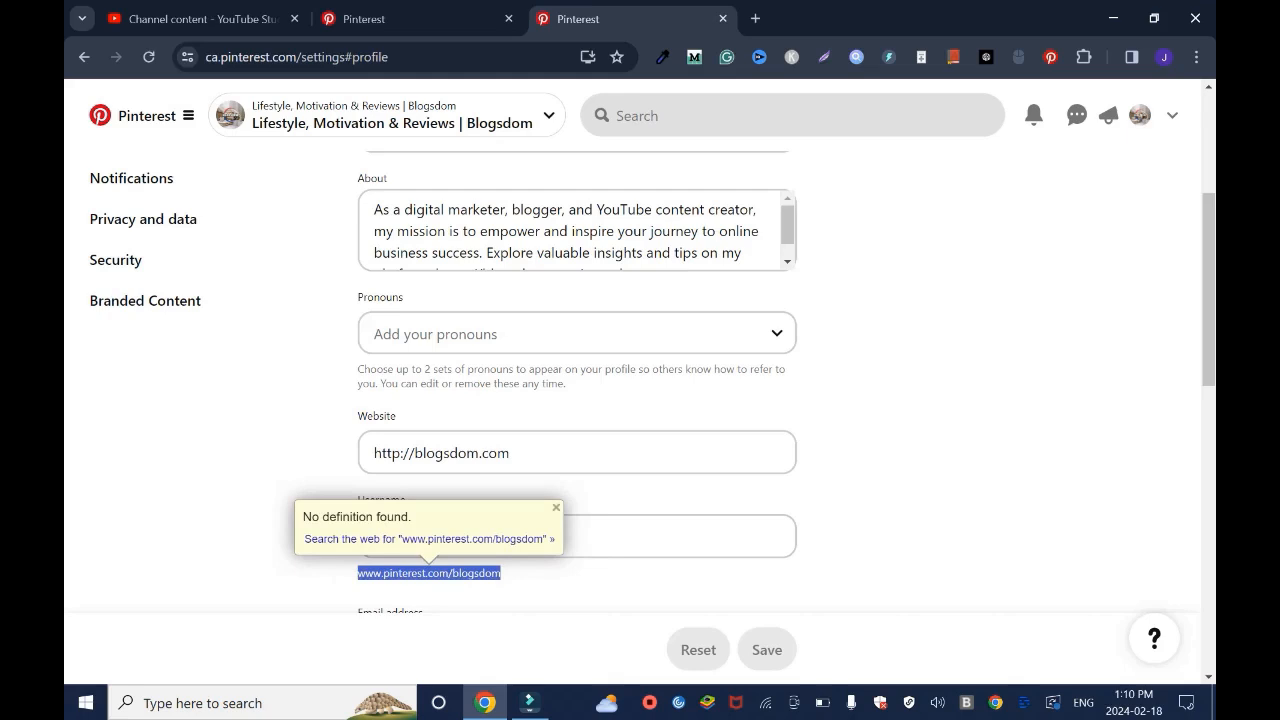
click(840, 450)
drag(1209, 290, 1209, 180)
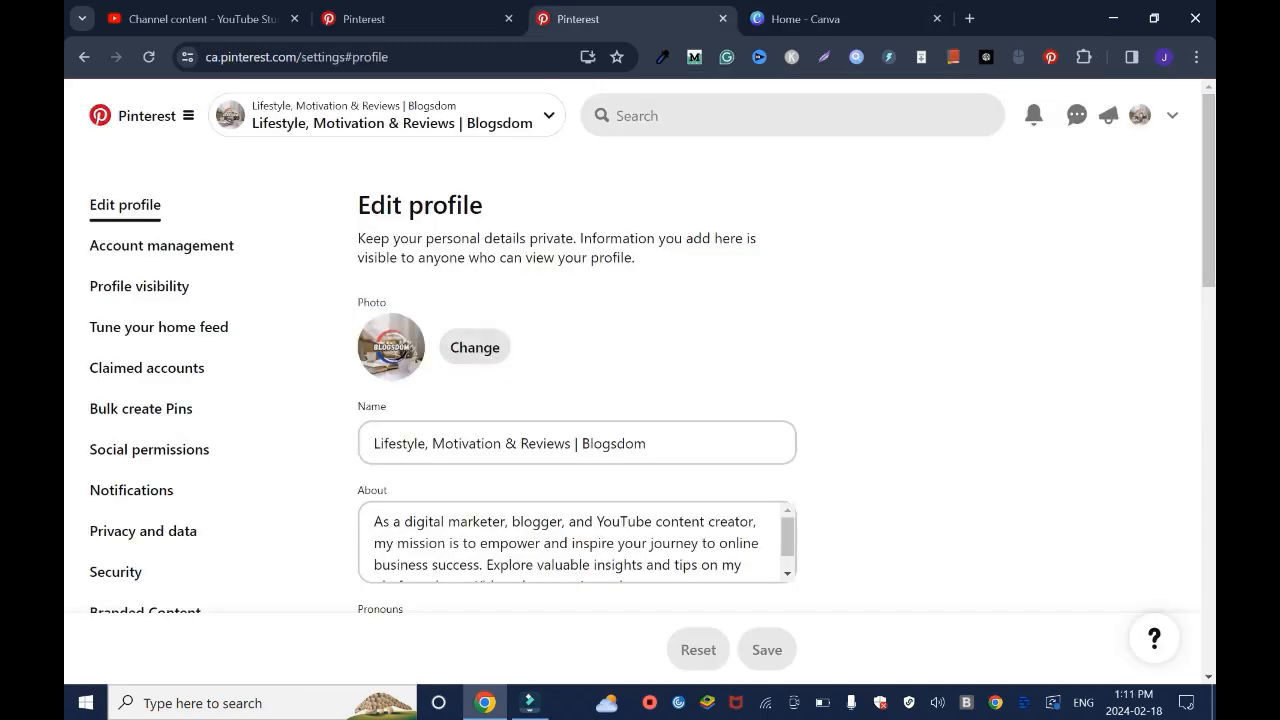
Switch to Canva, create a blank Logo design and look through the available logo templates.
click(806, 19)
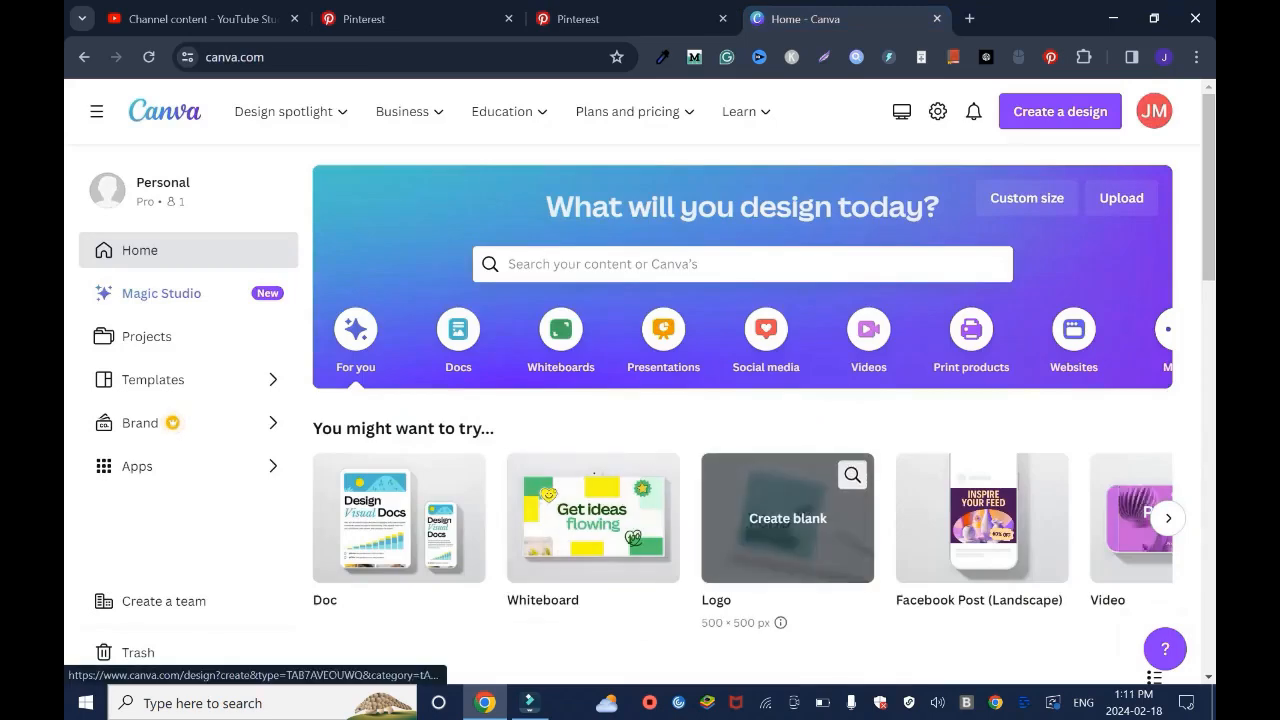
click(787, 518)
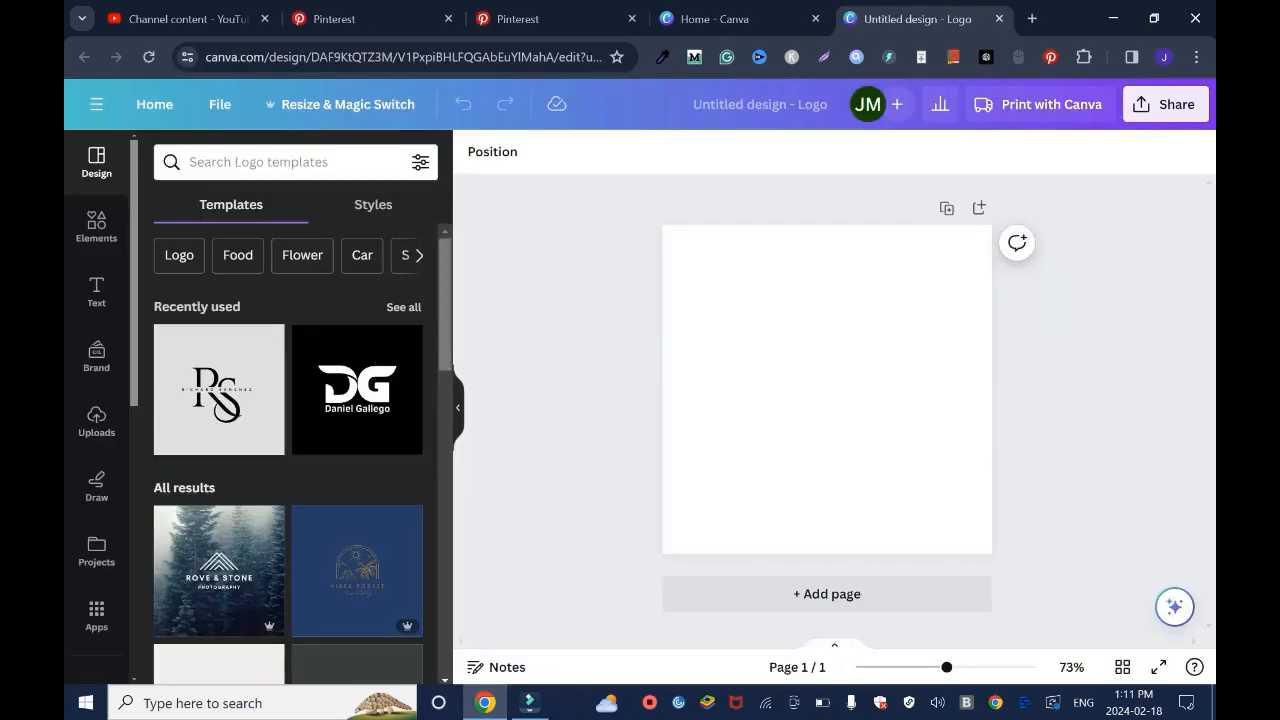
scroll(288, 455, down, 4)
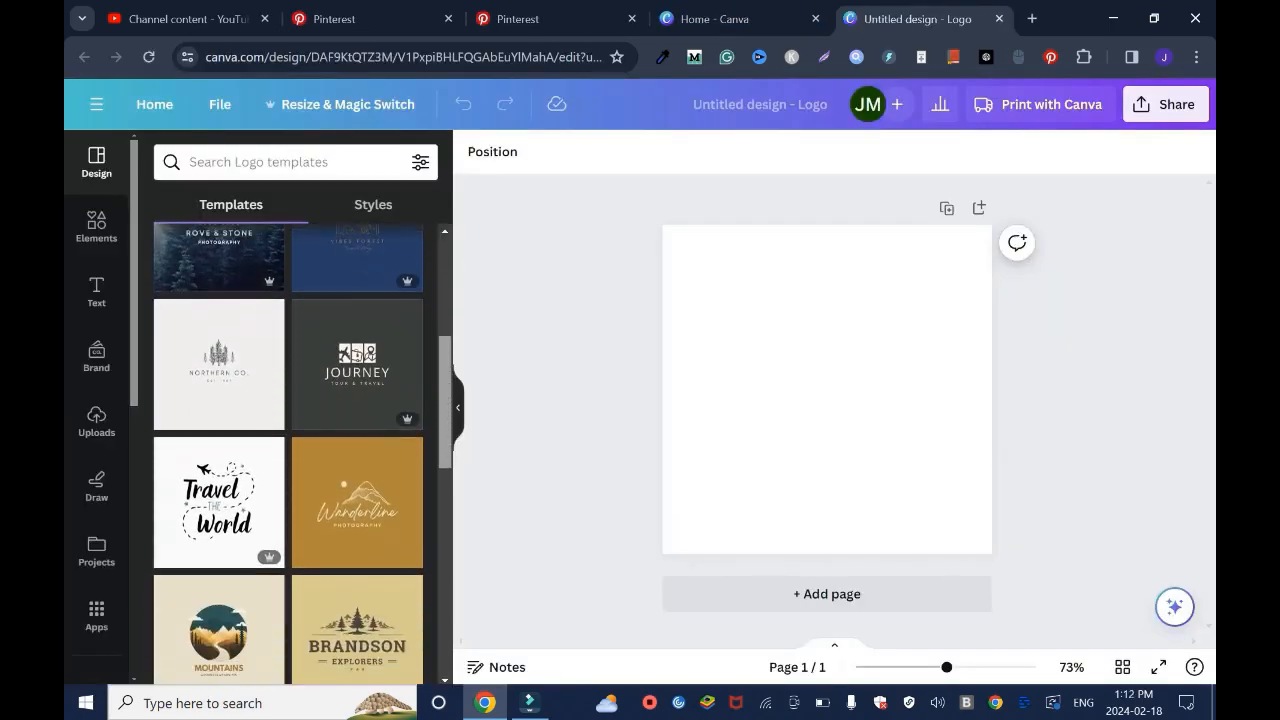
Search Canva for "logo" templates, browse the results, and open the Black & White Minimalist Business Logo by Power of Victory for customizing.
scroll(288, 455, down, 8)
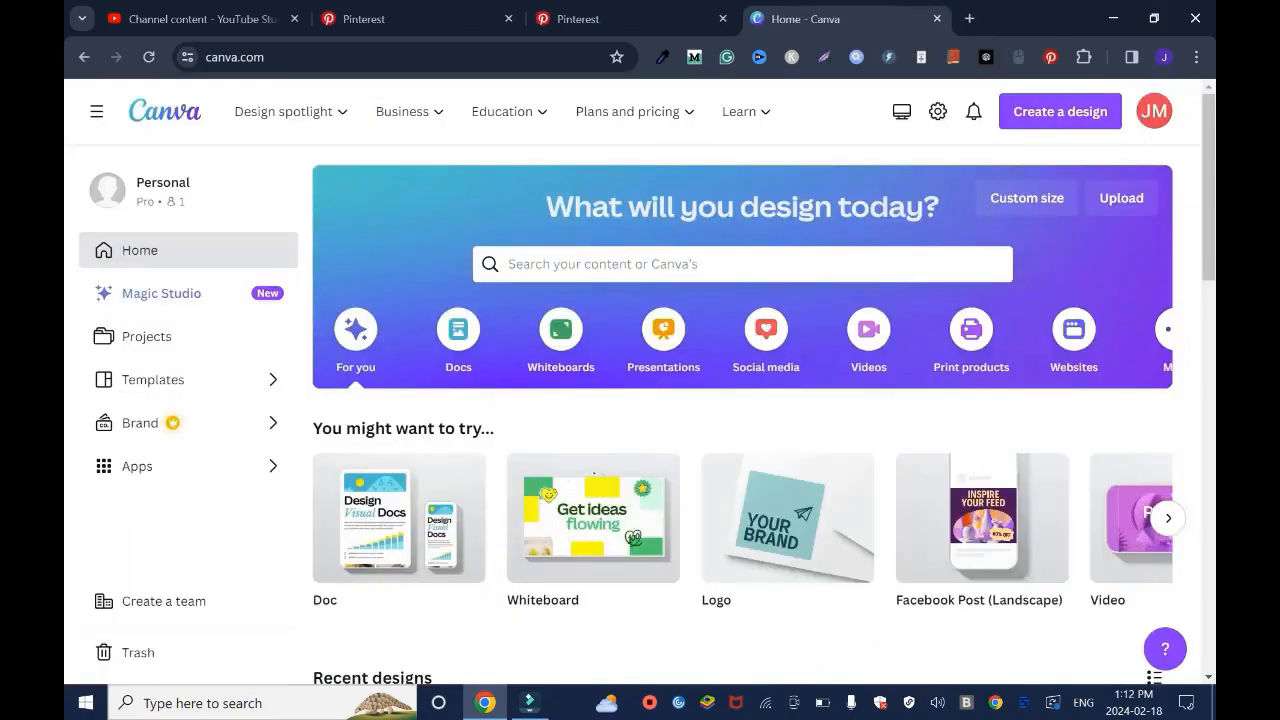
click(742, 264)
text(logo)
key(Return)
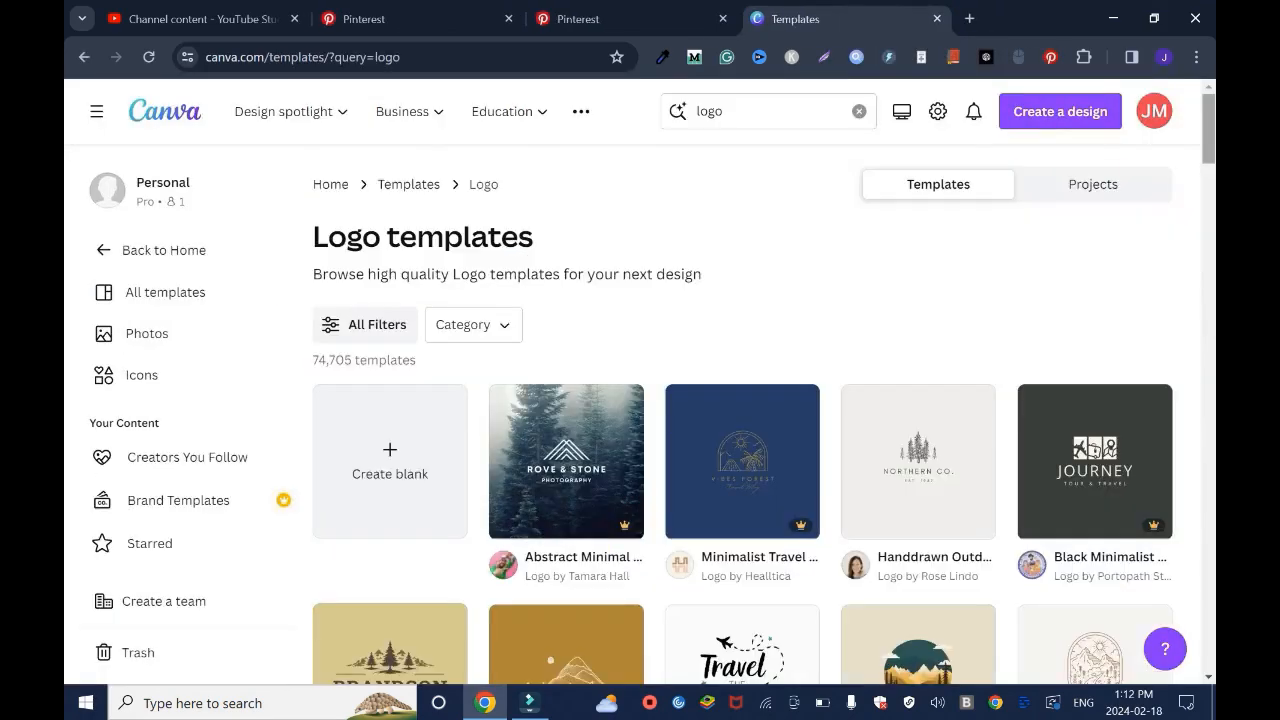
drag(1209, 127, 1209, 251)
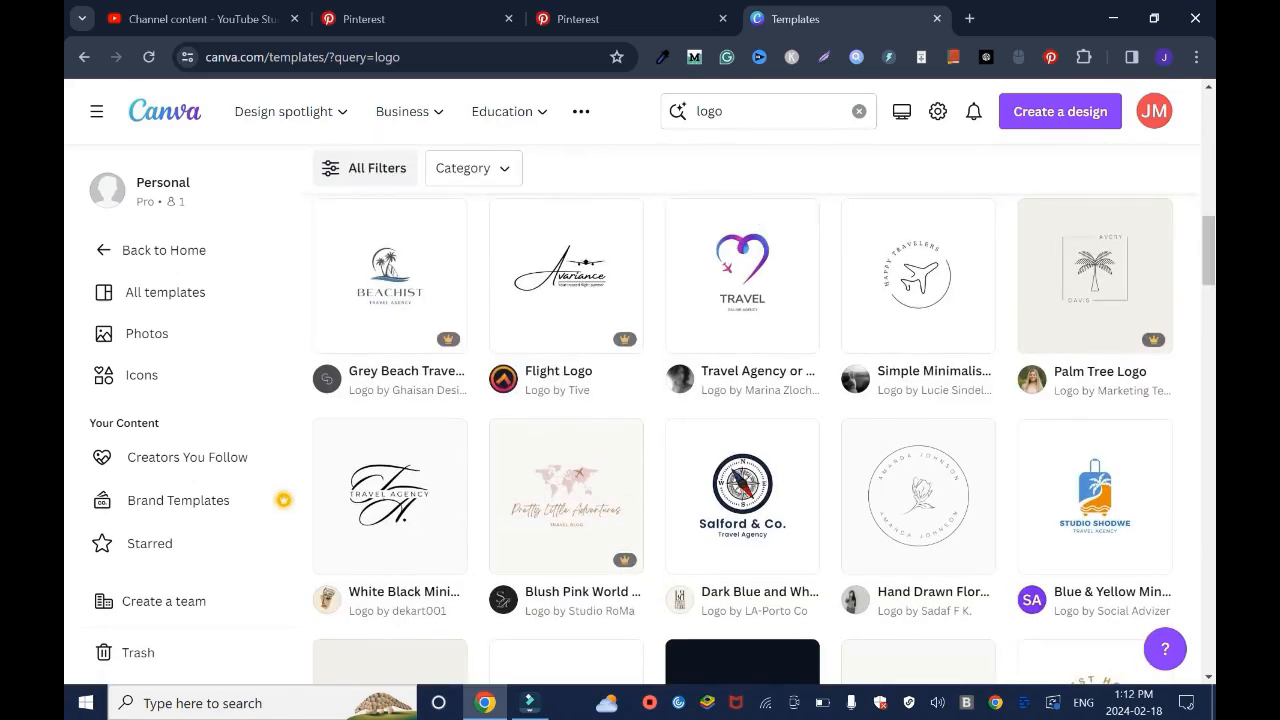
scroll(764, 414, down, 13)
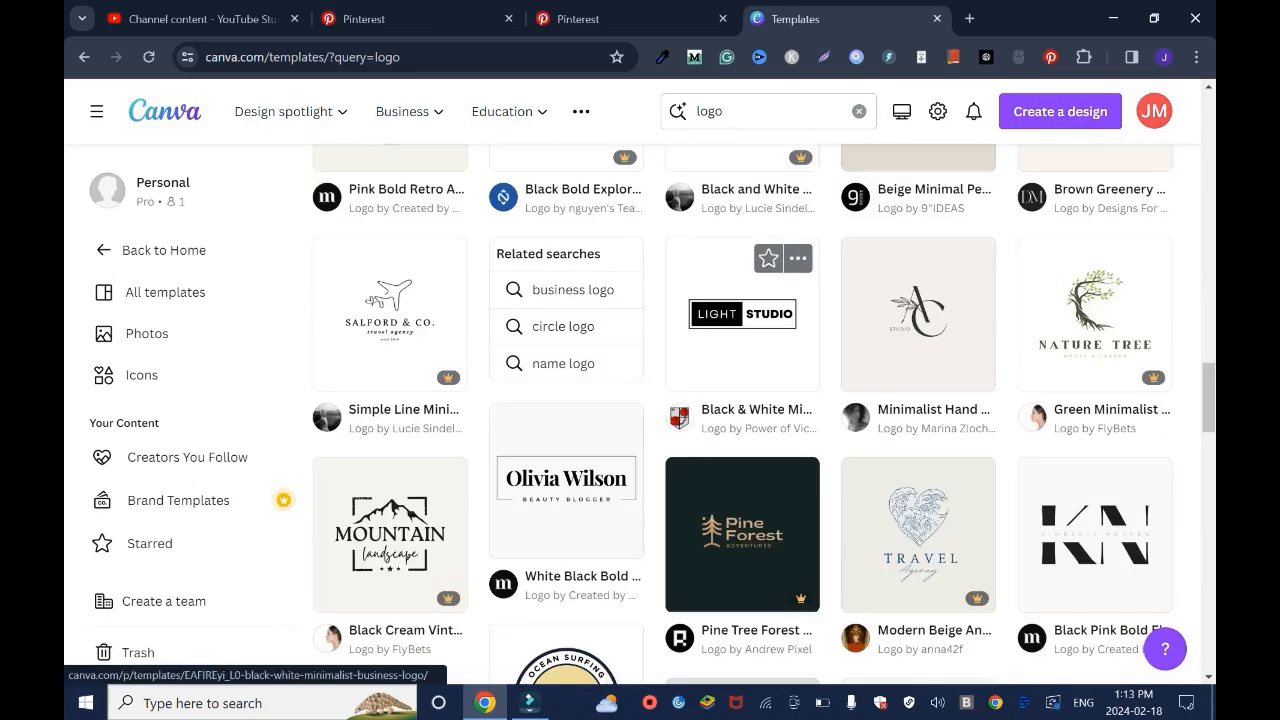
click(742, 318)
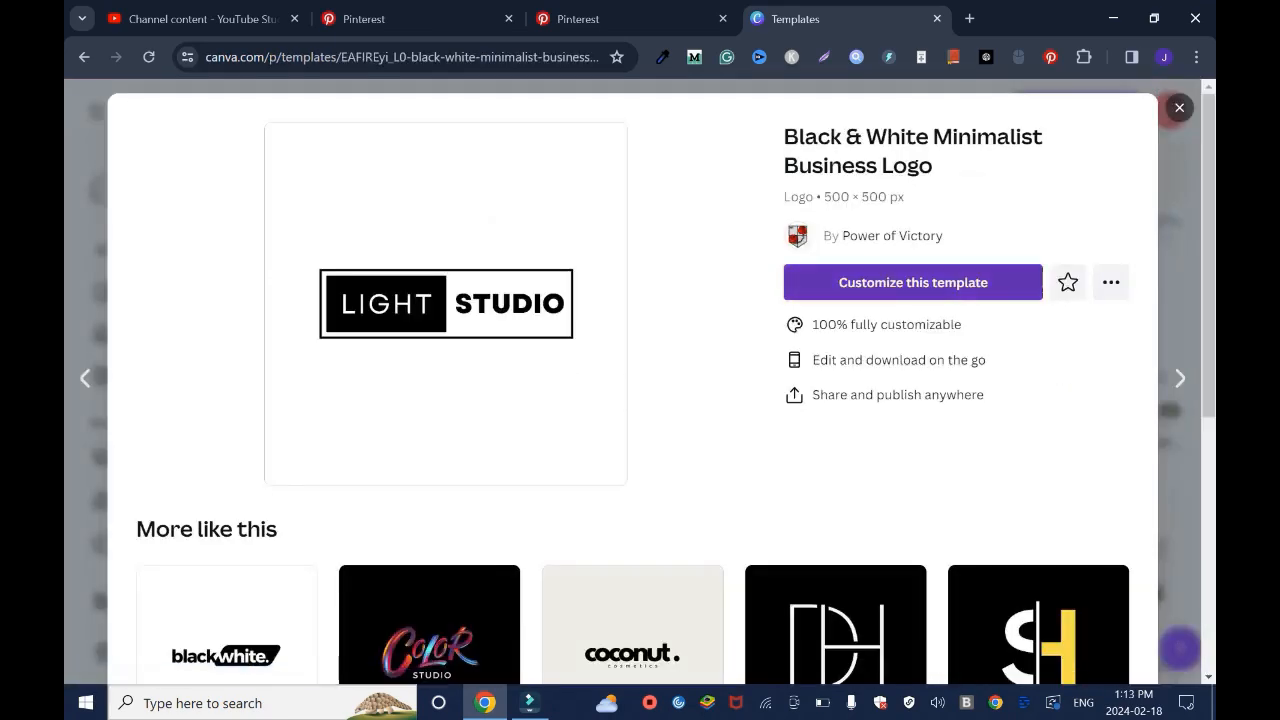
click(912, 283)
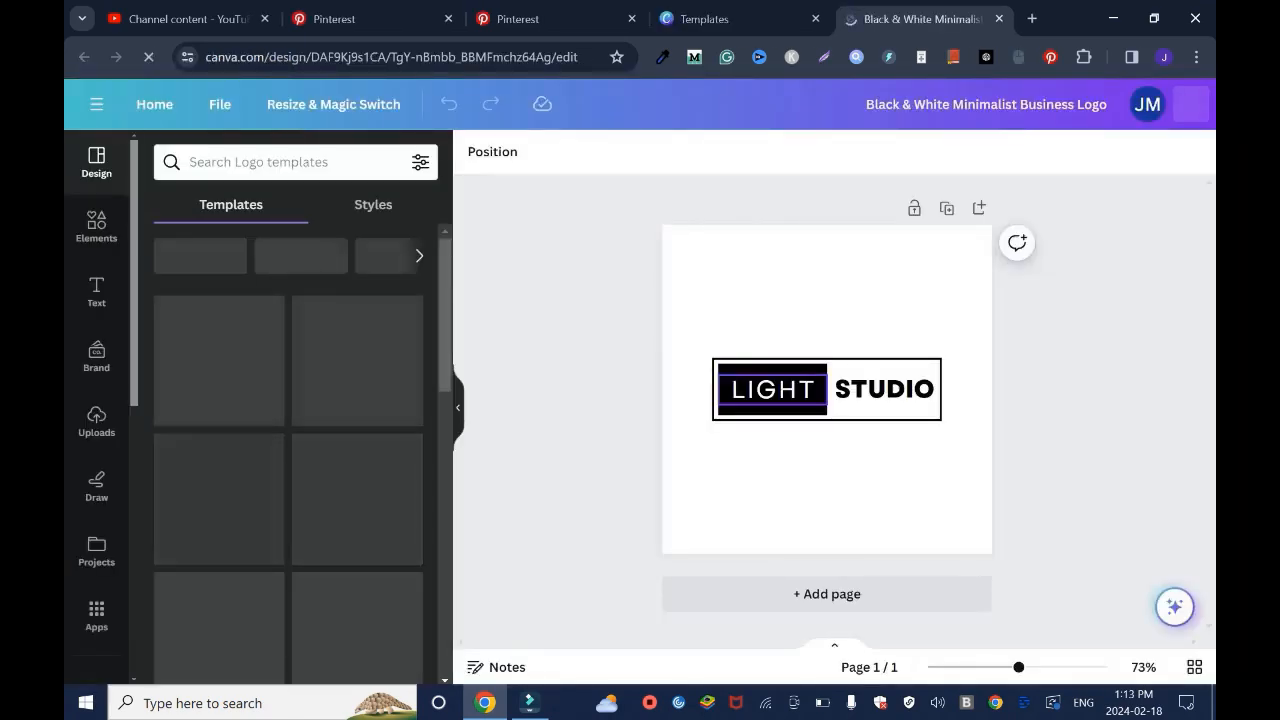
Replace the logo's word LIGHT with "BLOG" and the word STUDIO with "DOM".
double_click(772, 389)
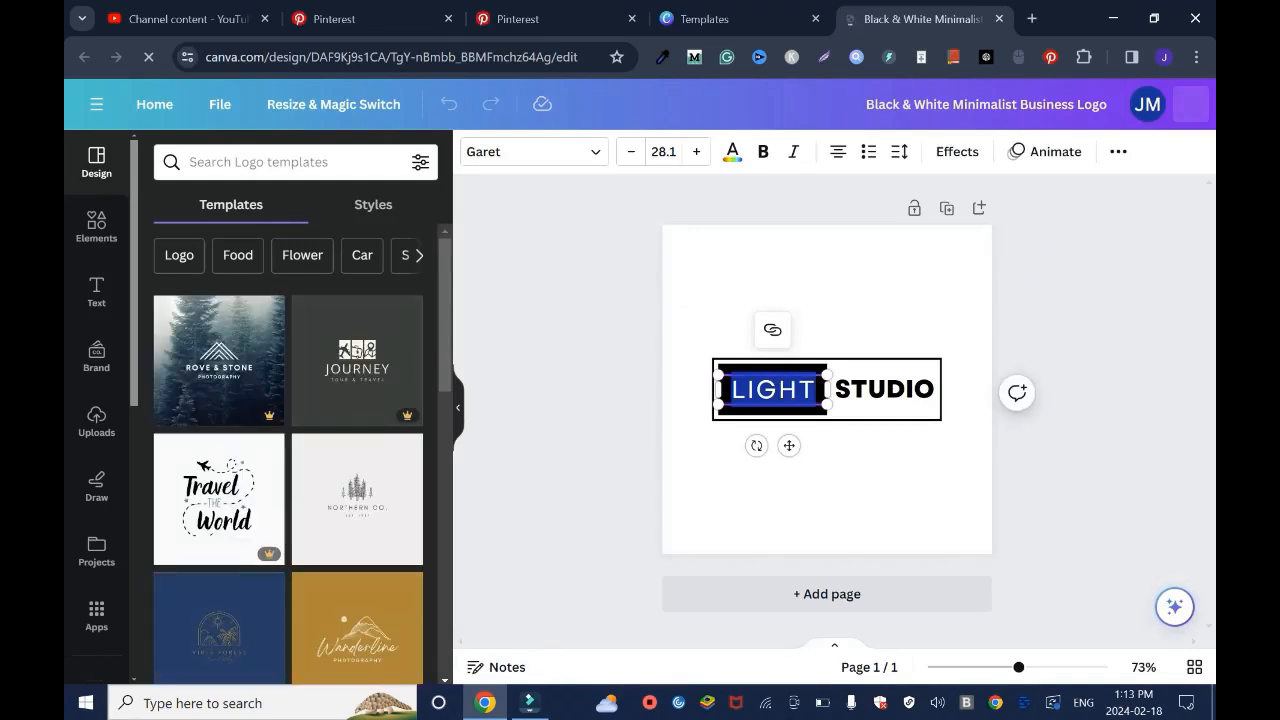
text(BLOG)
double_click(884, 389)
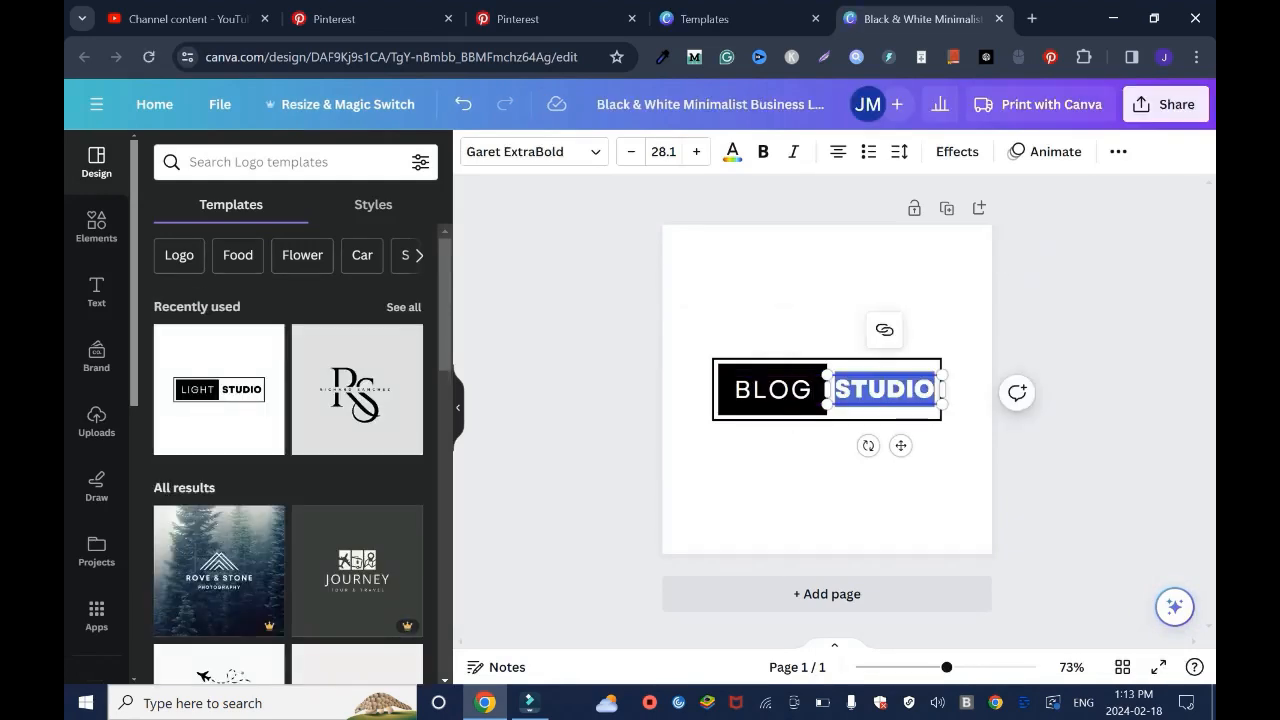
text(DOM)
key(Escape)
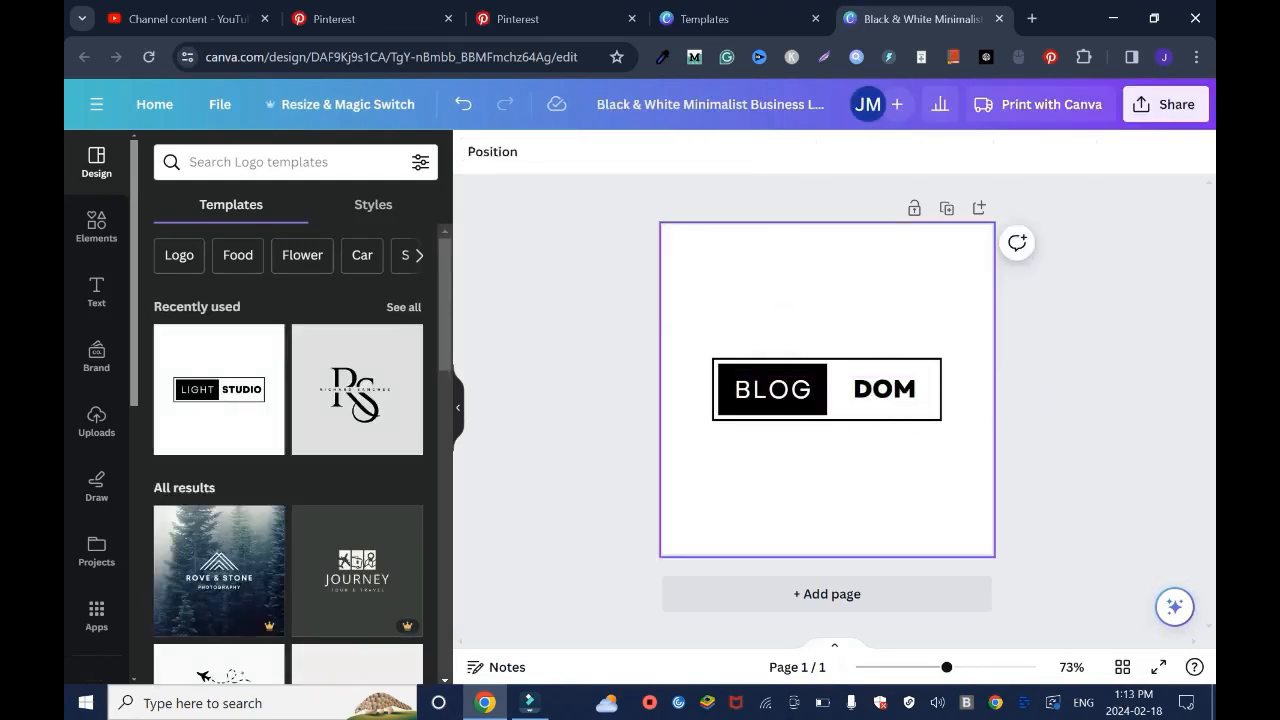
Move the words BLOG and DOM closer together so they meet at the edge of the black box.
click(884, 389)
drag(827, 389, 779, 389)
click(768, 389)
Set the logo's page background to the light gray from the default solid colors.
click(806, 482)
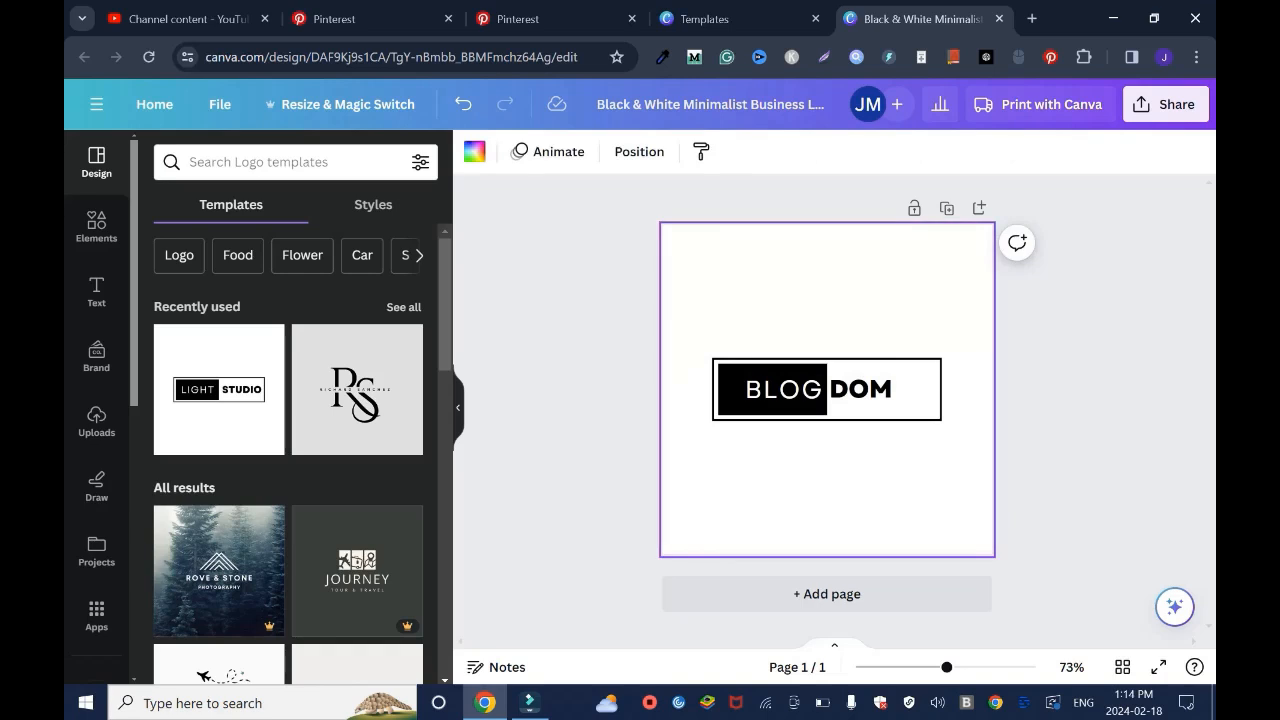
click(474, 151)
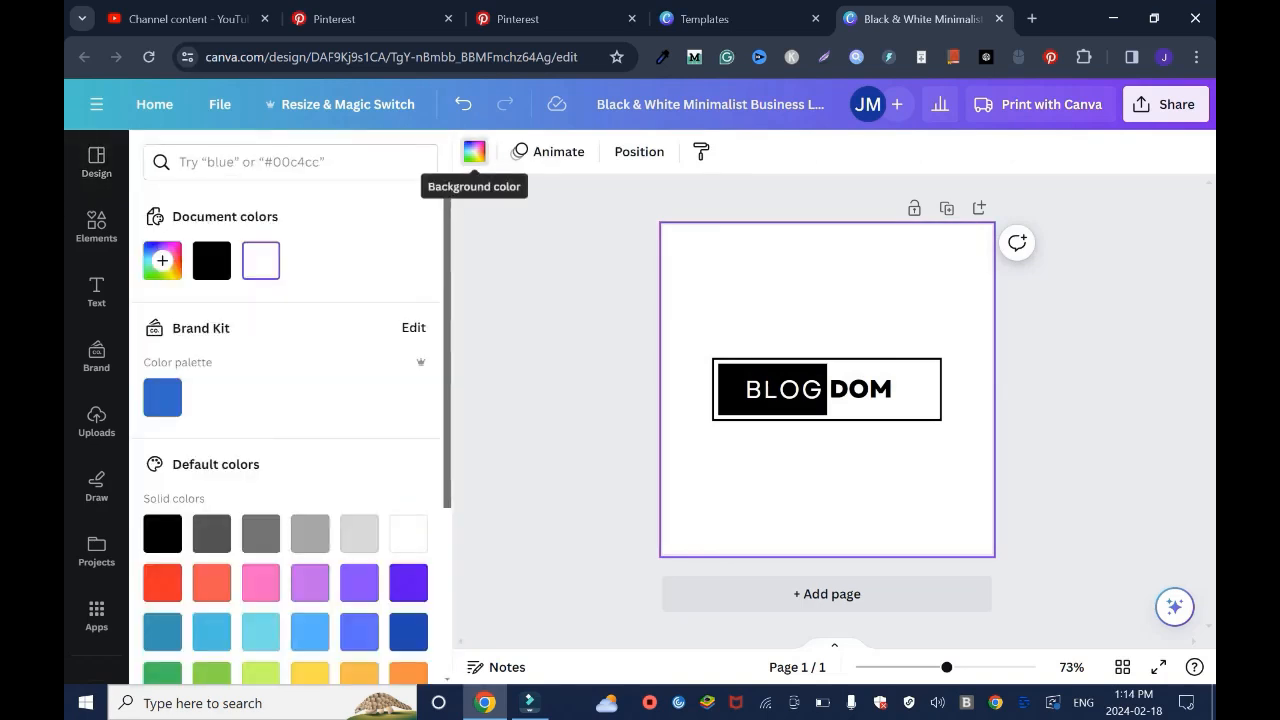
click(310, 533)
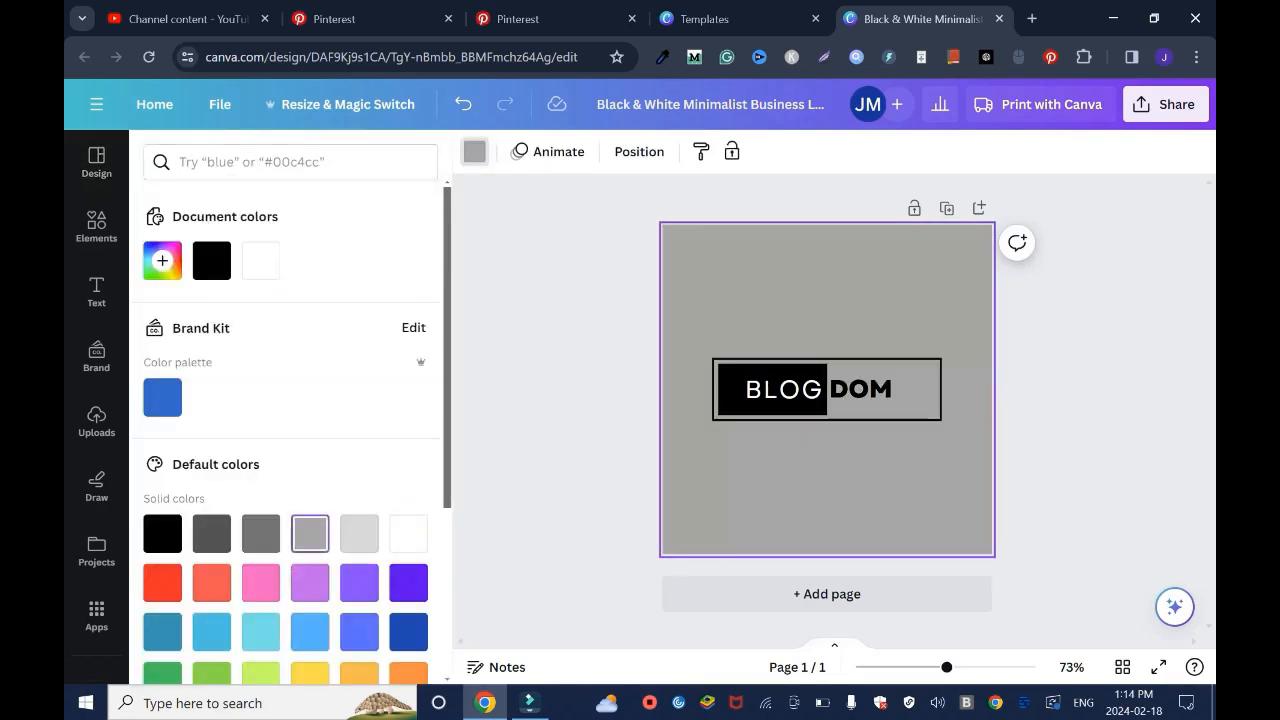
click(359, 533)
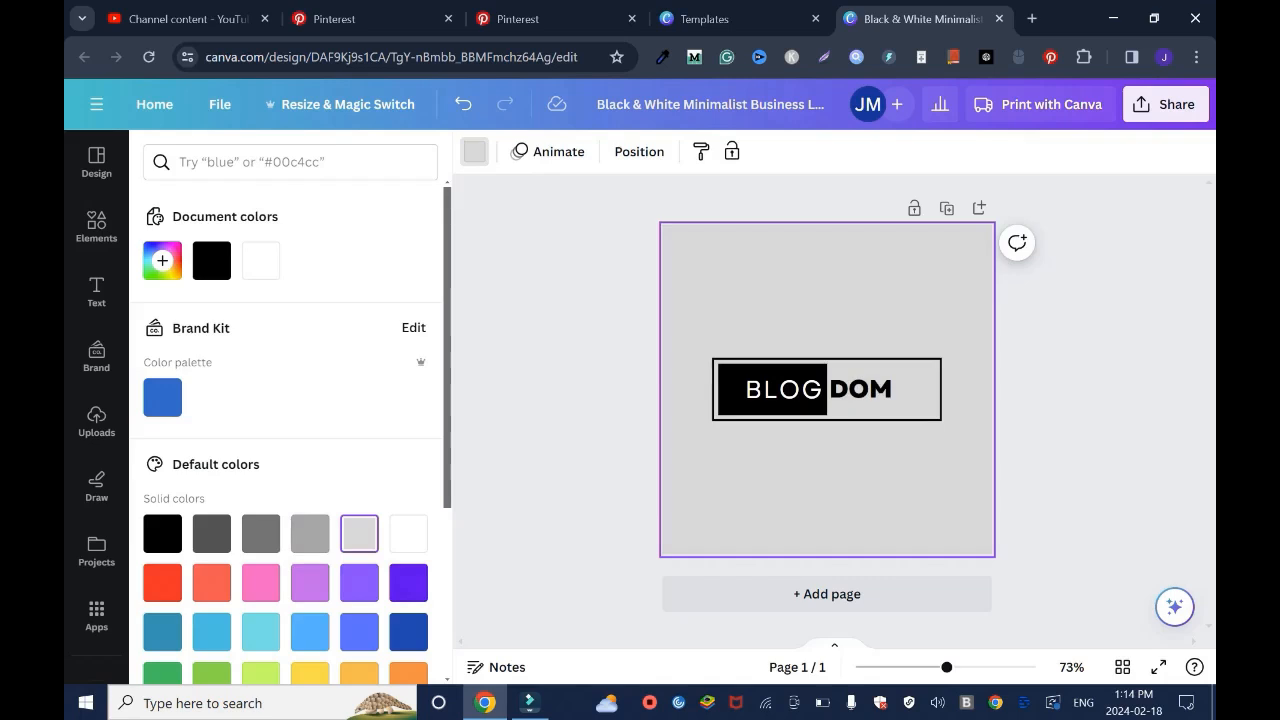
click(568, 440)
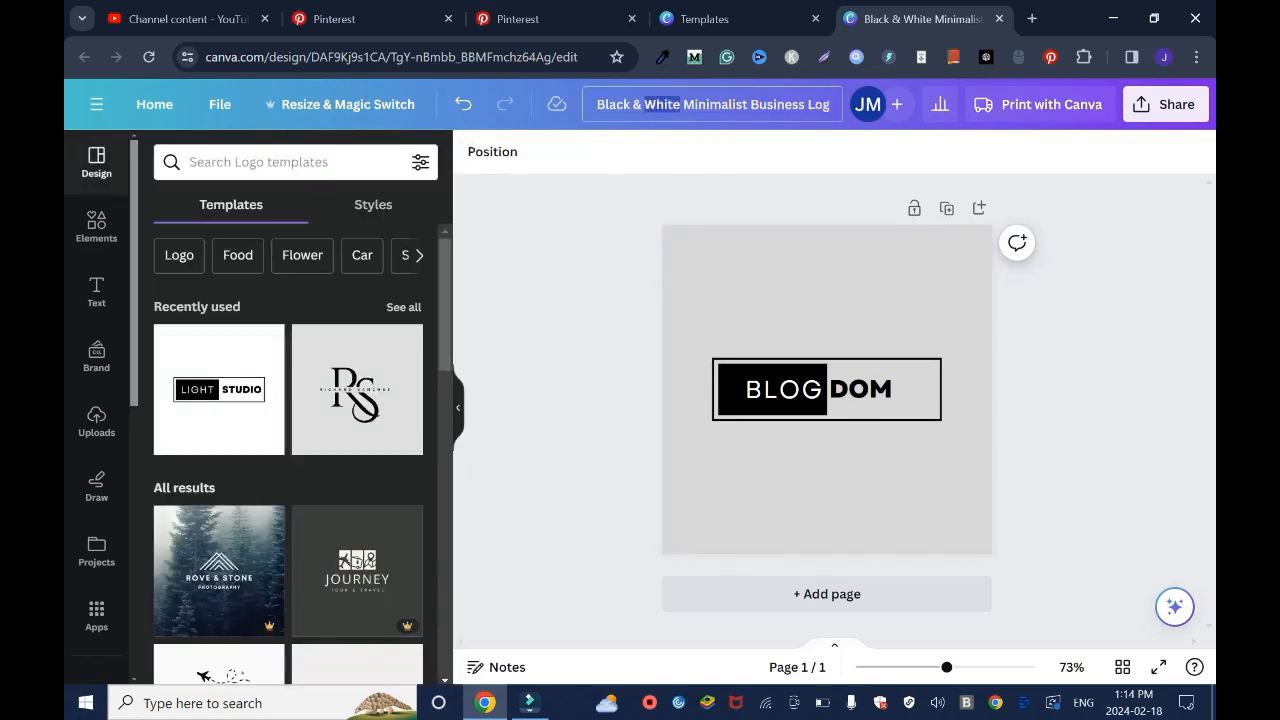
Rename the design "Pinterest - Blogsdom" and download it as a 500 × 500 px PNG.
text(Pinterest -)
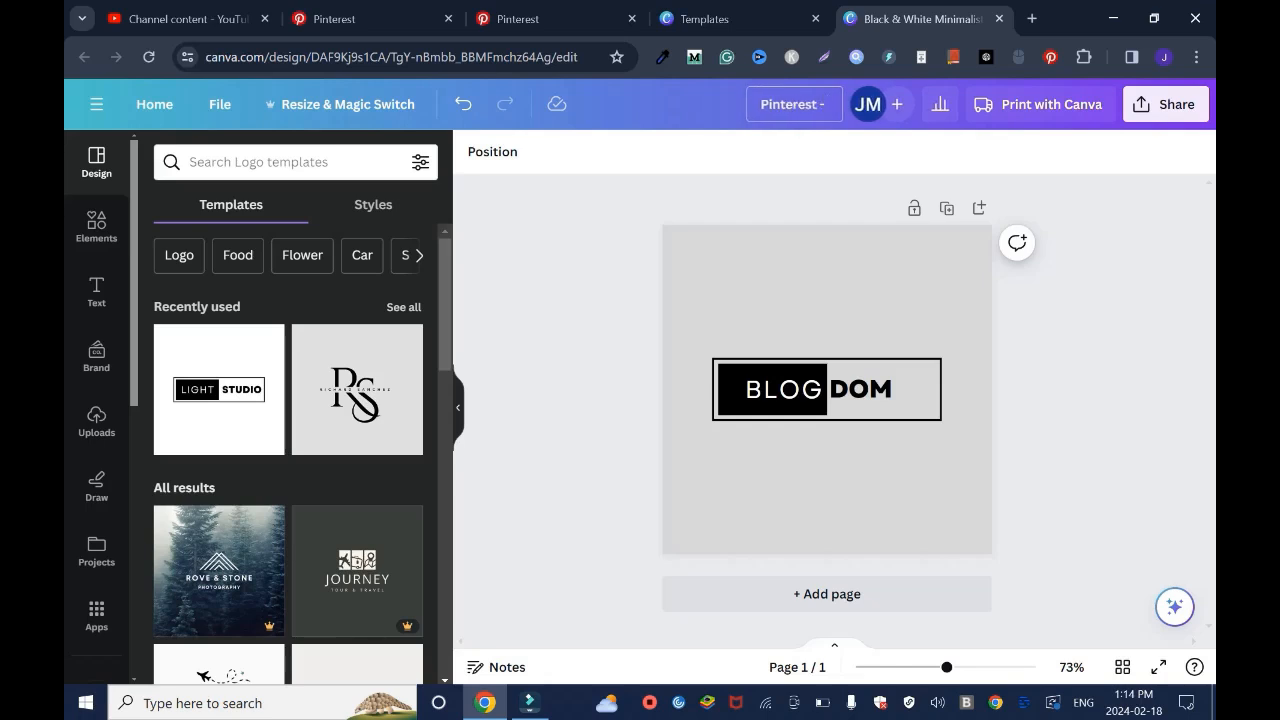
text( Blogsdom)
click(1166, 104)
click(903, 566)
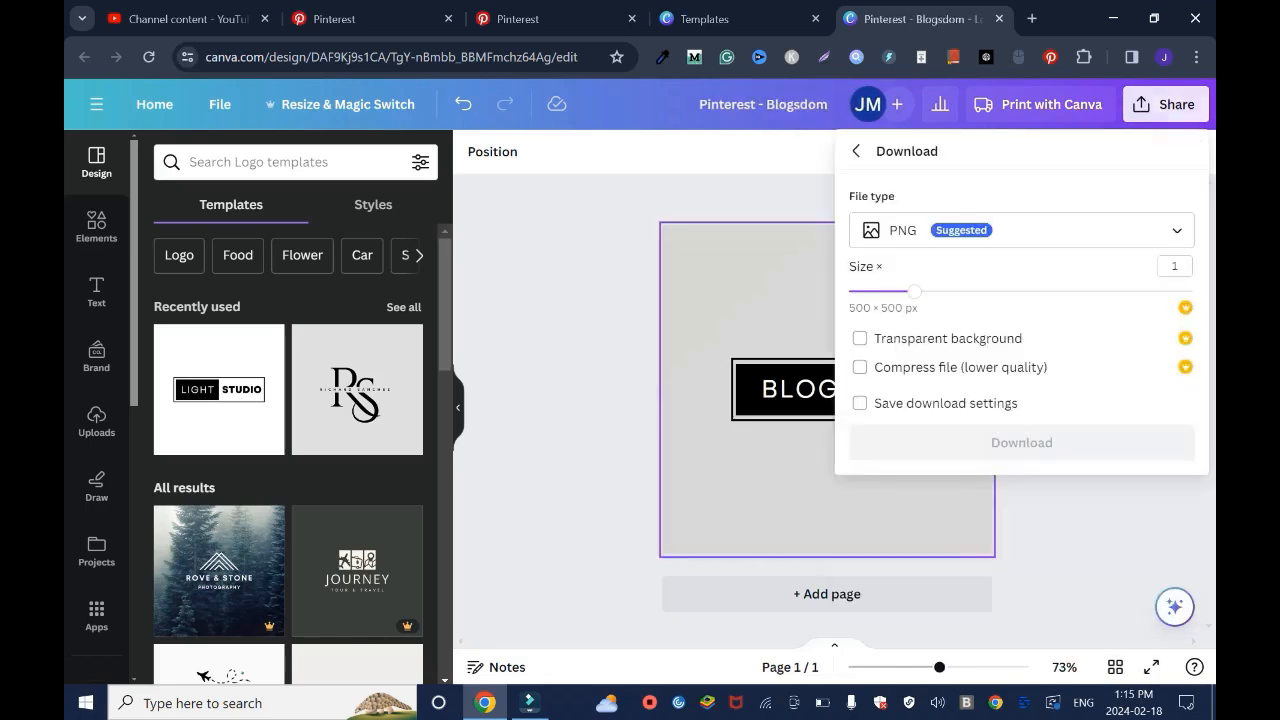
click(1022, 443)
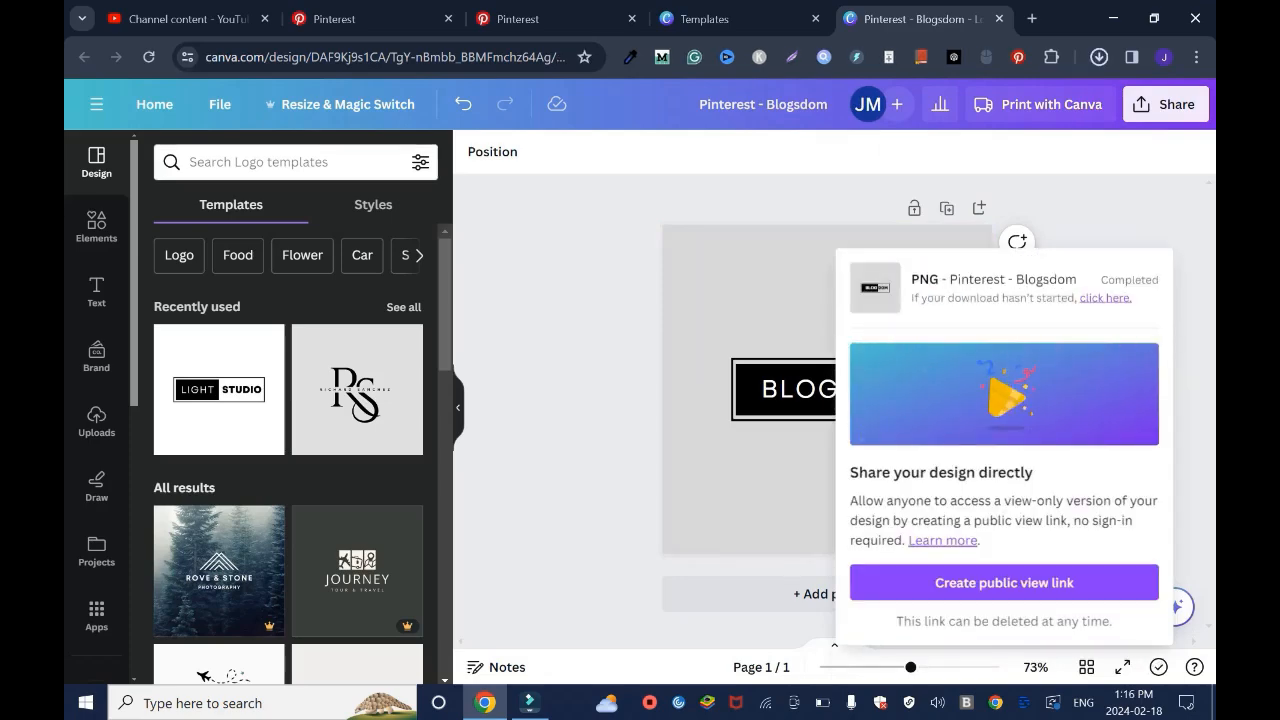
Switch to Pinterest and replace the profile photo with the downloaded Blogsdom logo from the Downloads folder.
click(530, 19)
scroll(668, 600, down, 2)
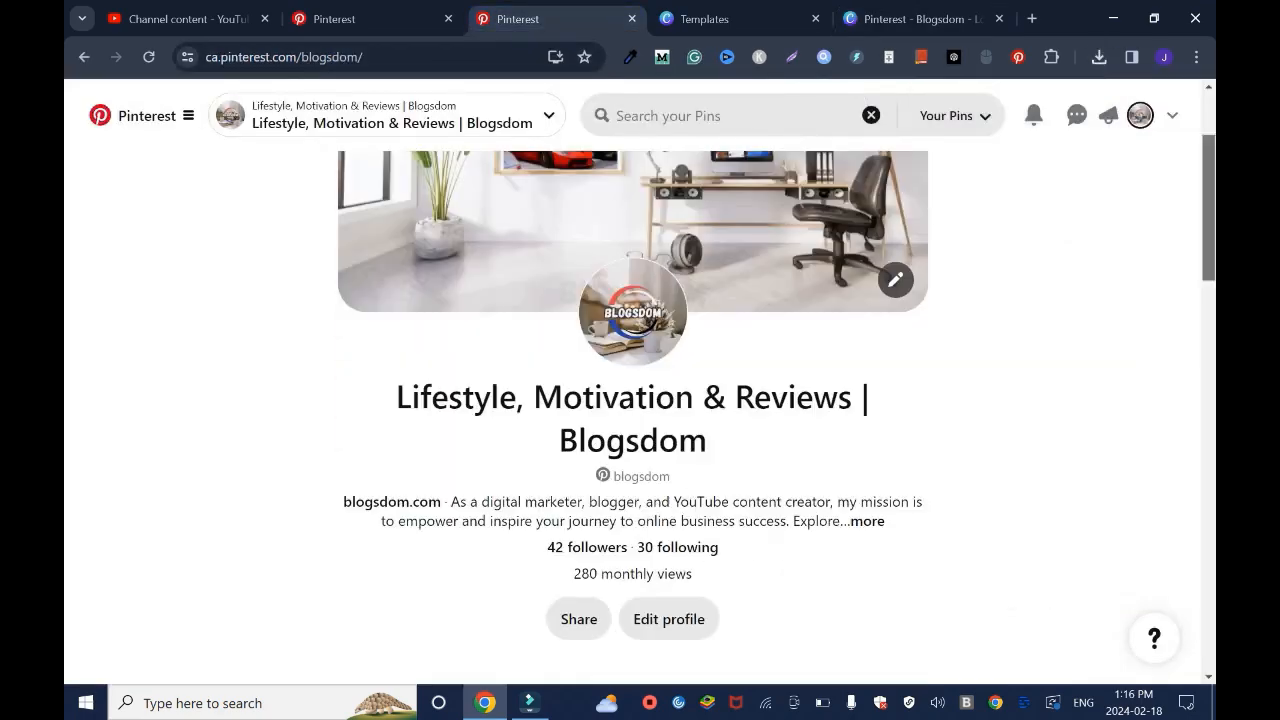
click(668, 617)
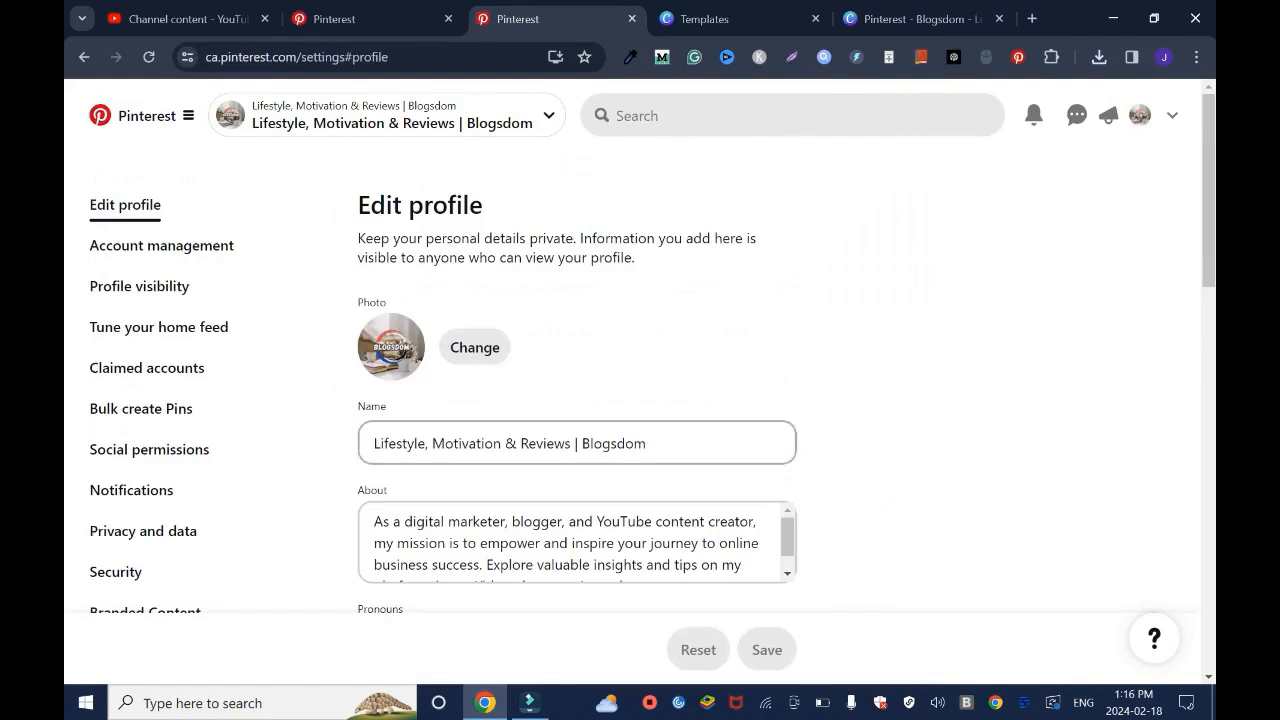
click(474, 347)
click(640, 421)
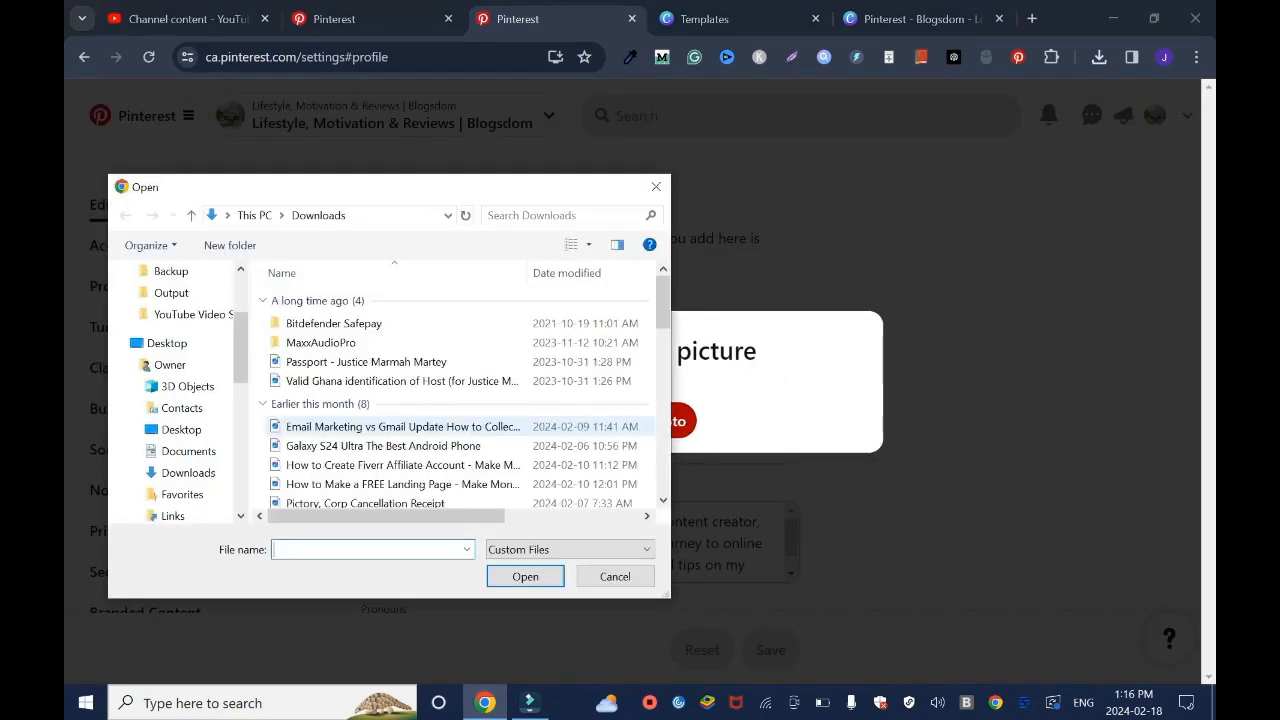
scroll(638, 422, down, 10)
click(349, 494)
click(524, 576)
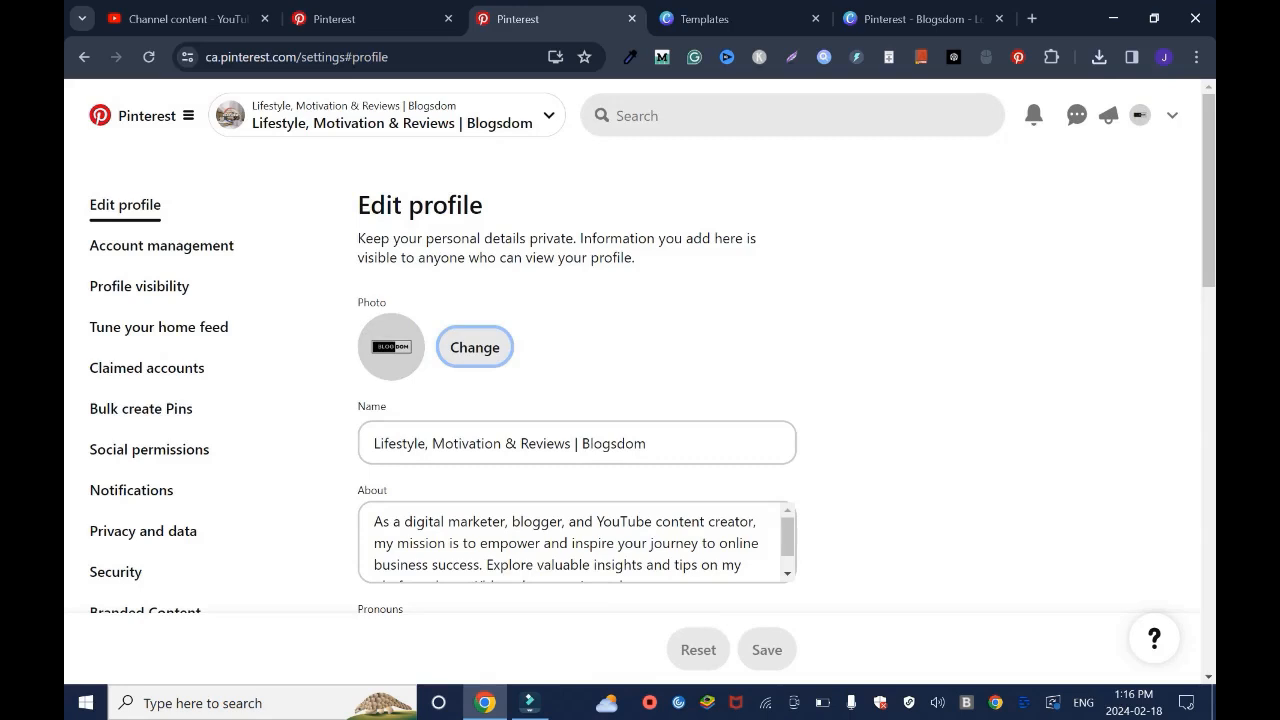
Check the new photo on the profile page and view the options for editing the profile cover.
click(1140, 116)
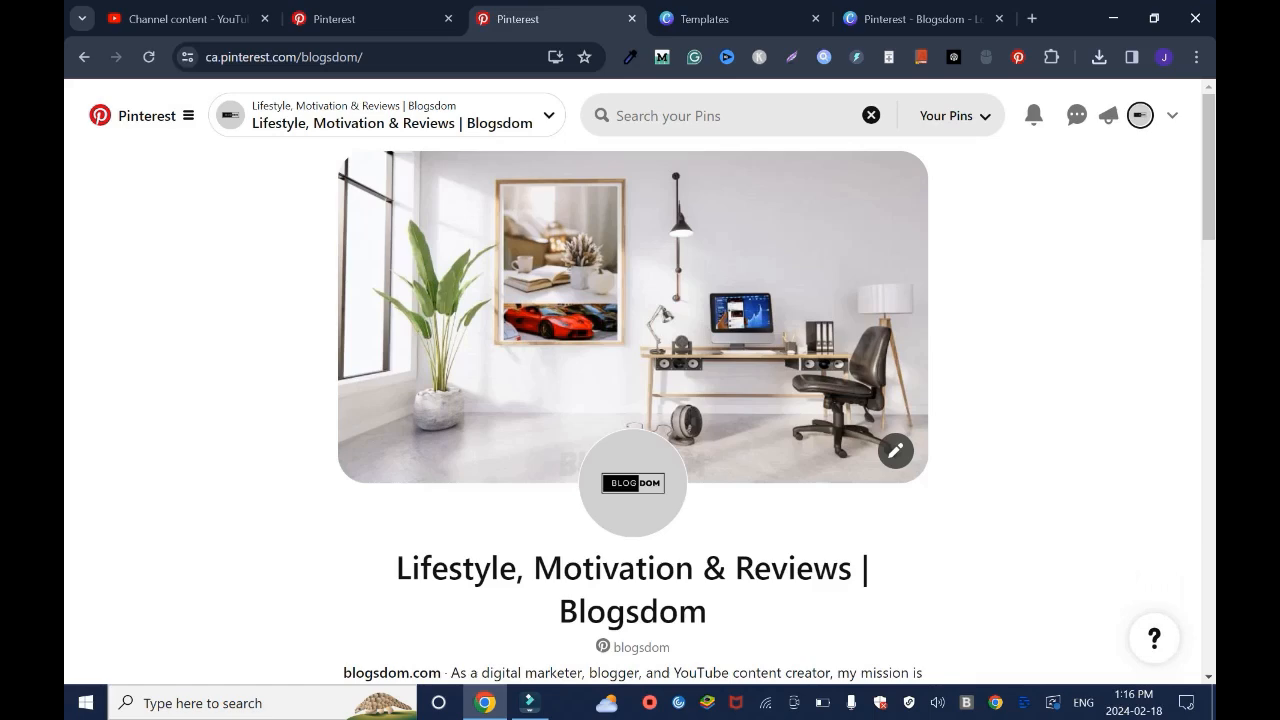
click(895, 450)
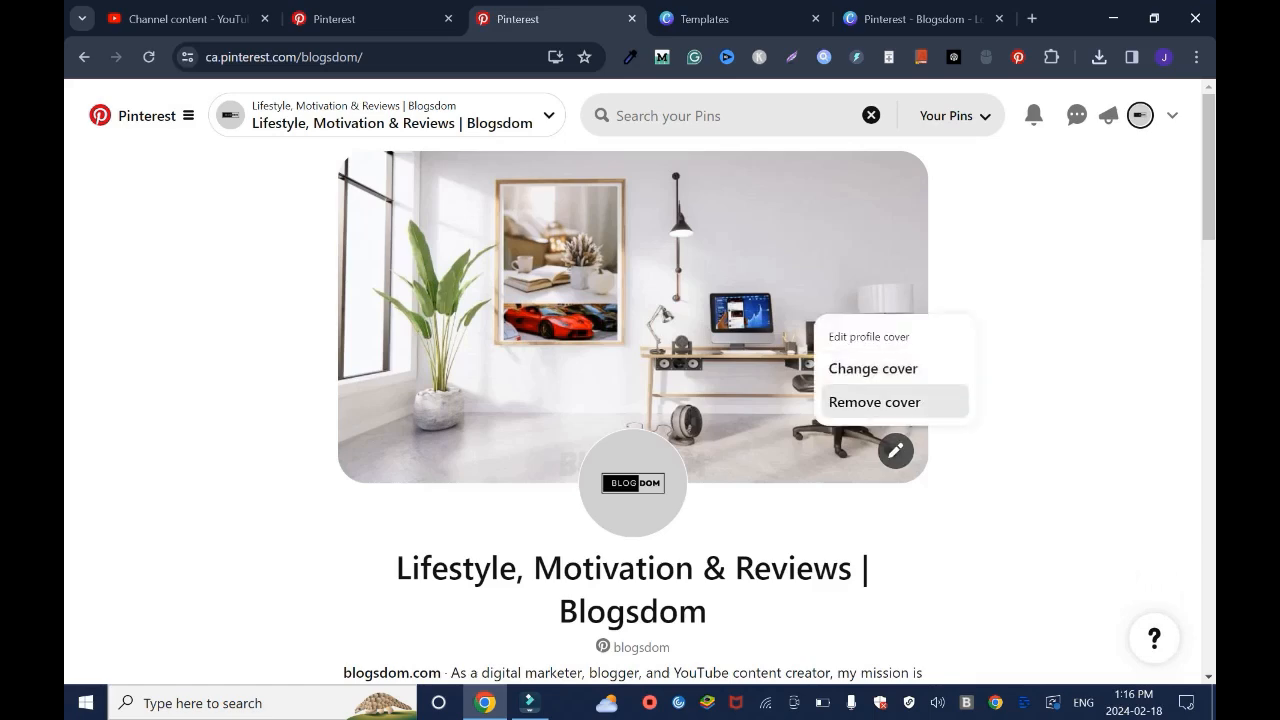
click(1040, 398)
Switch to Canva, close the logo design and the template preview, and return to Canva's home page.
click(920, 18)
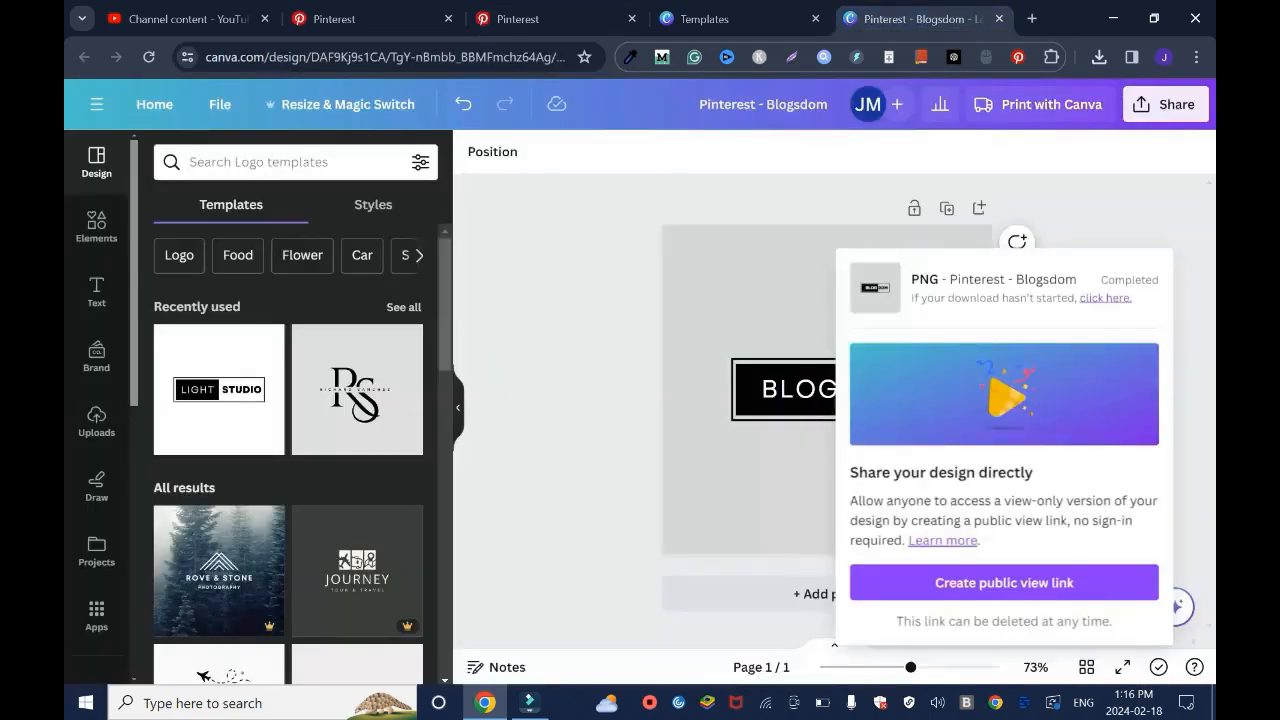
click(998, 18)
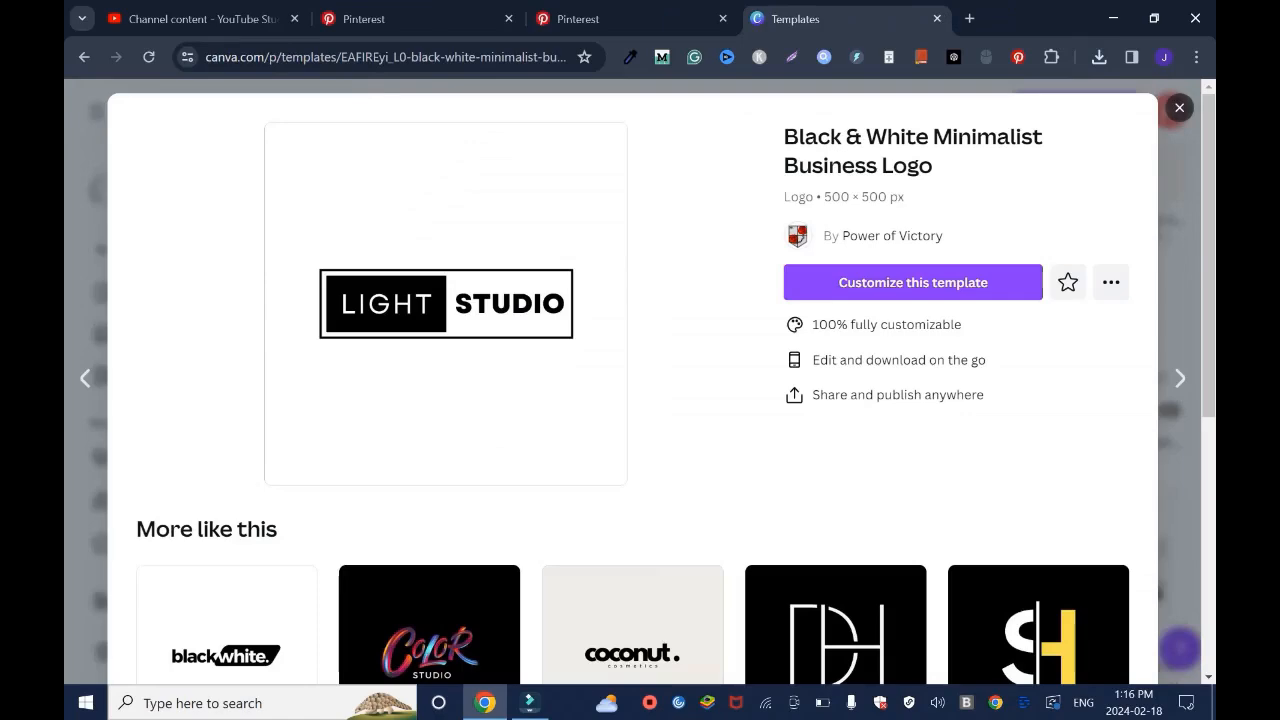
click(1179, 108)
drag(1208, 397, 1208, 130)
click(165, 111)
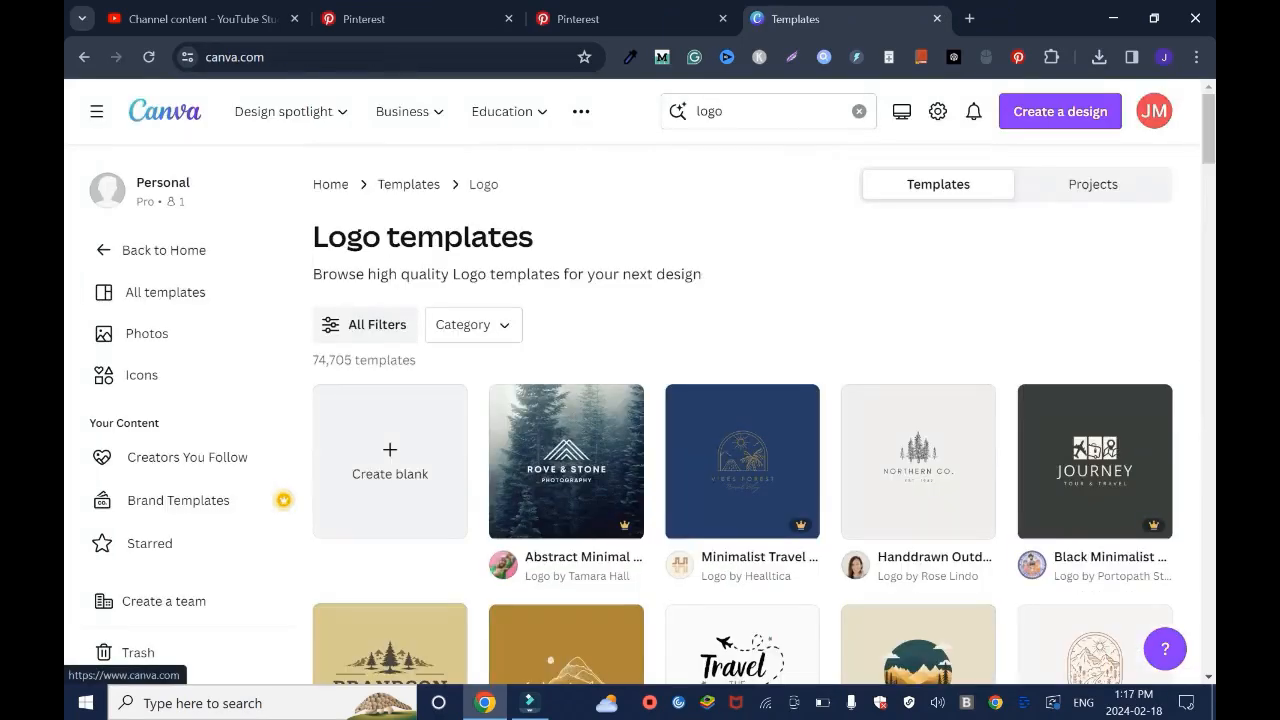
Create a blank YouTube Thumbnail design from the suggested design types.
scroll(594, 287, down, 2)
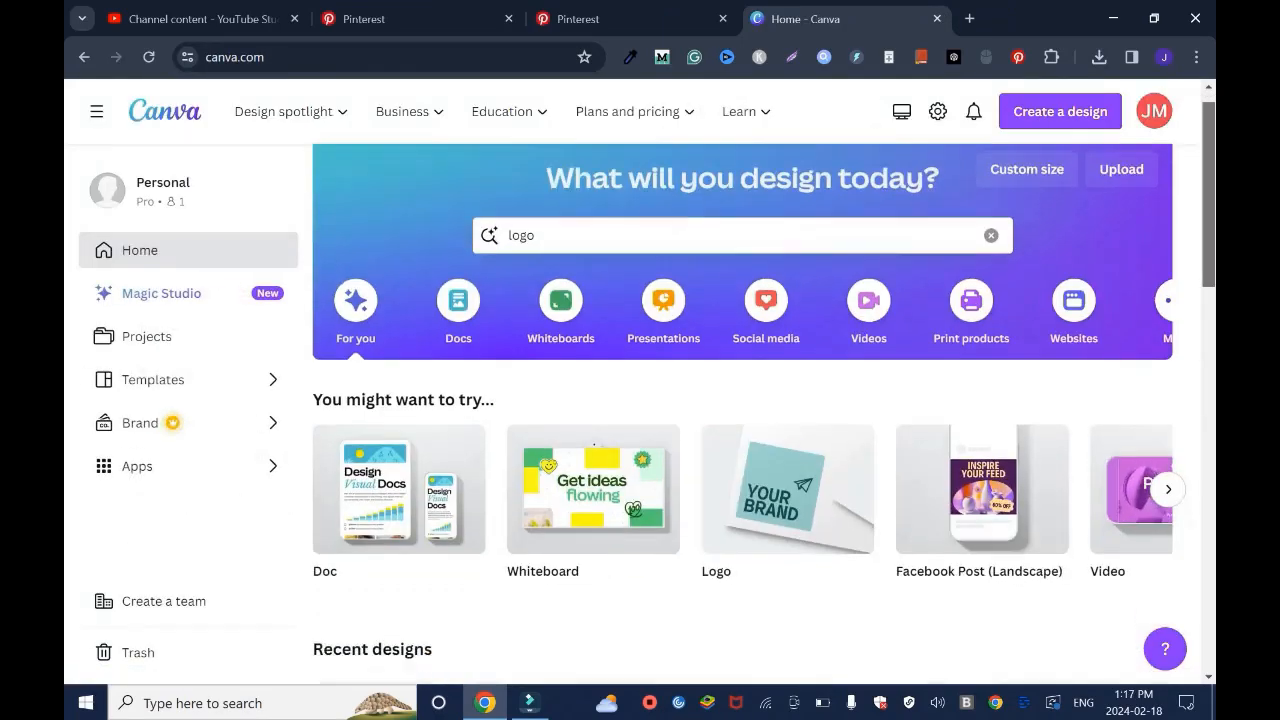
scroll(1130, 335, down, 1)
scroll(1130, 335, up, 2)
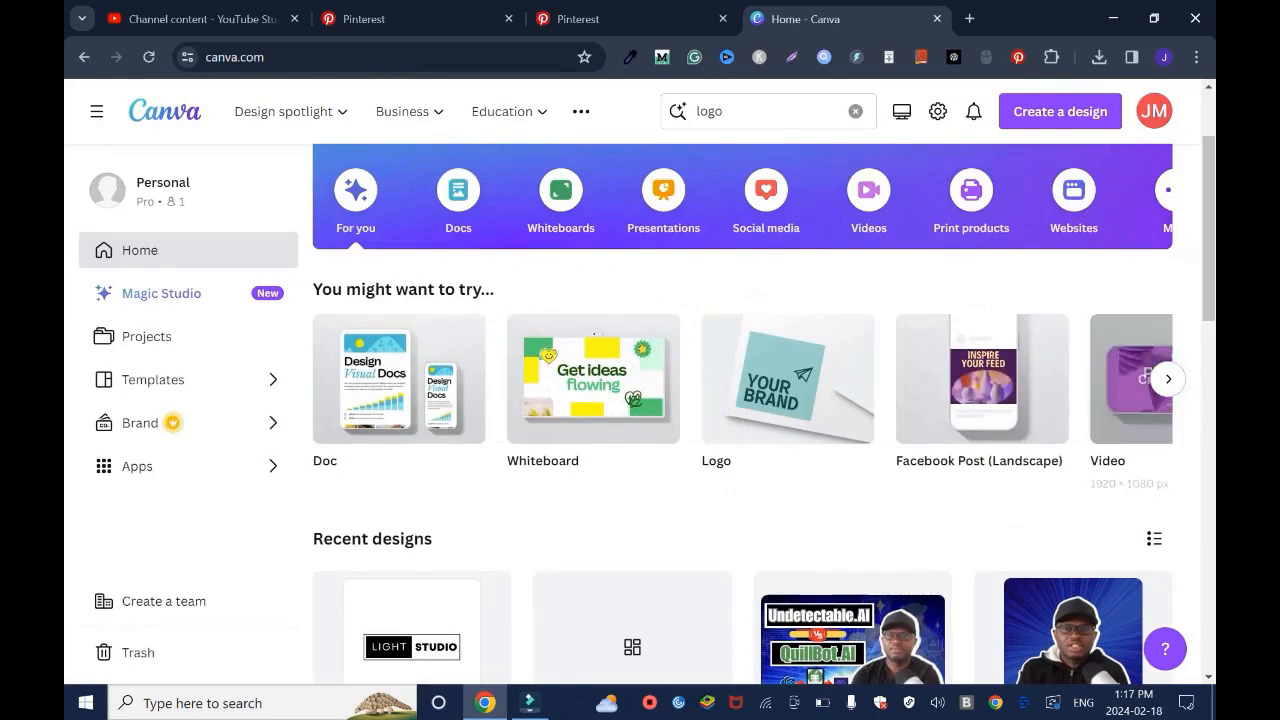
click(1168, 379)
click(593, 379)
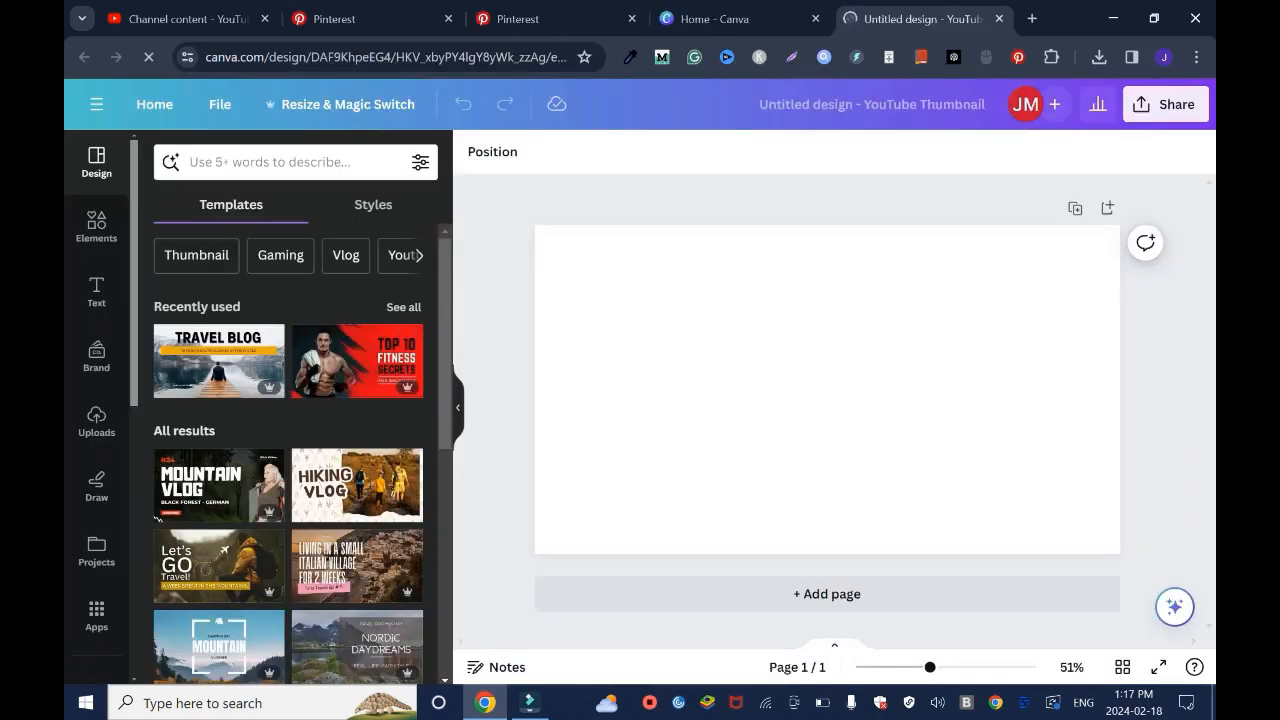
Apply the "White Simple vlogger youtube Thumbnail" template with the mountain scene to the blank page.
scroll(290, 460, down, 2)
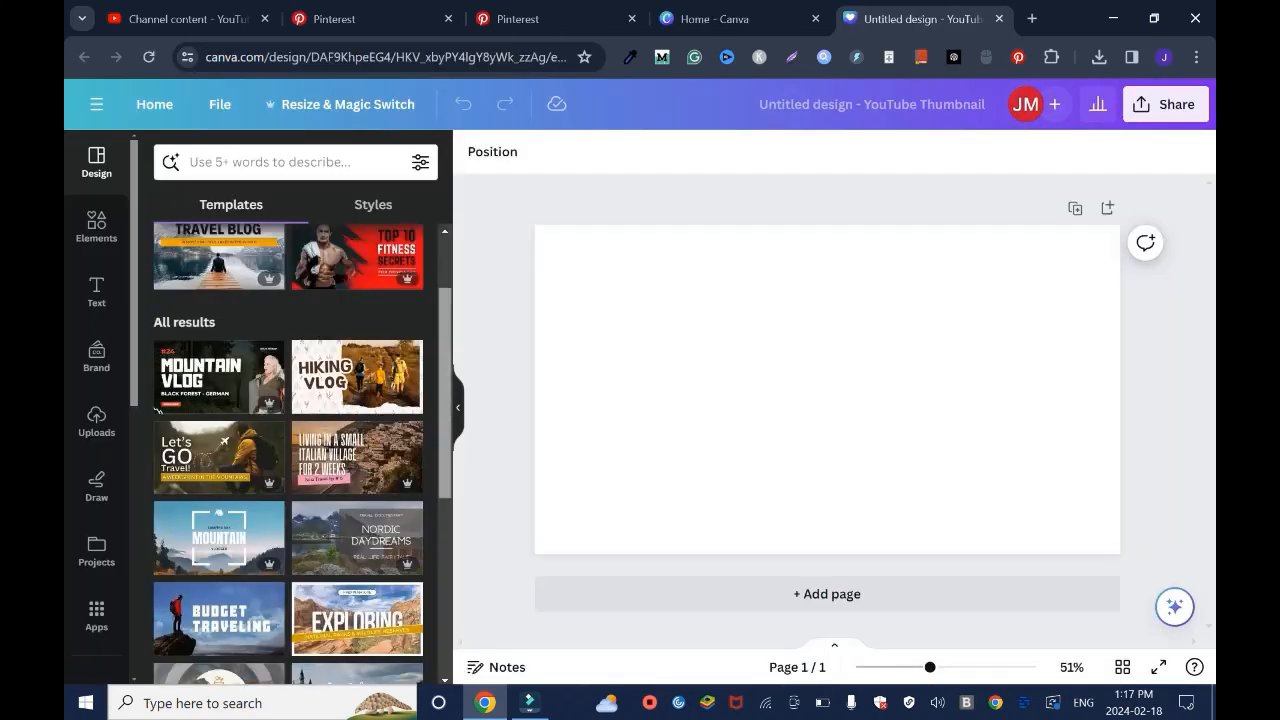
click(219, 480)
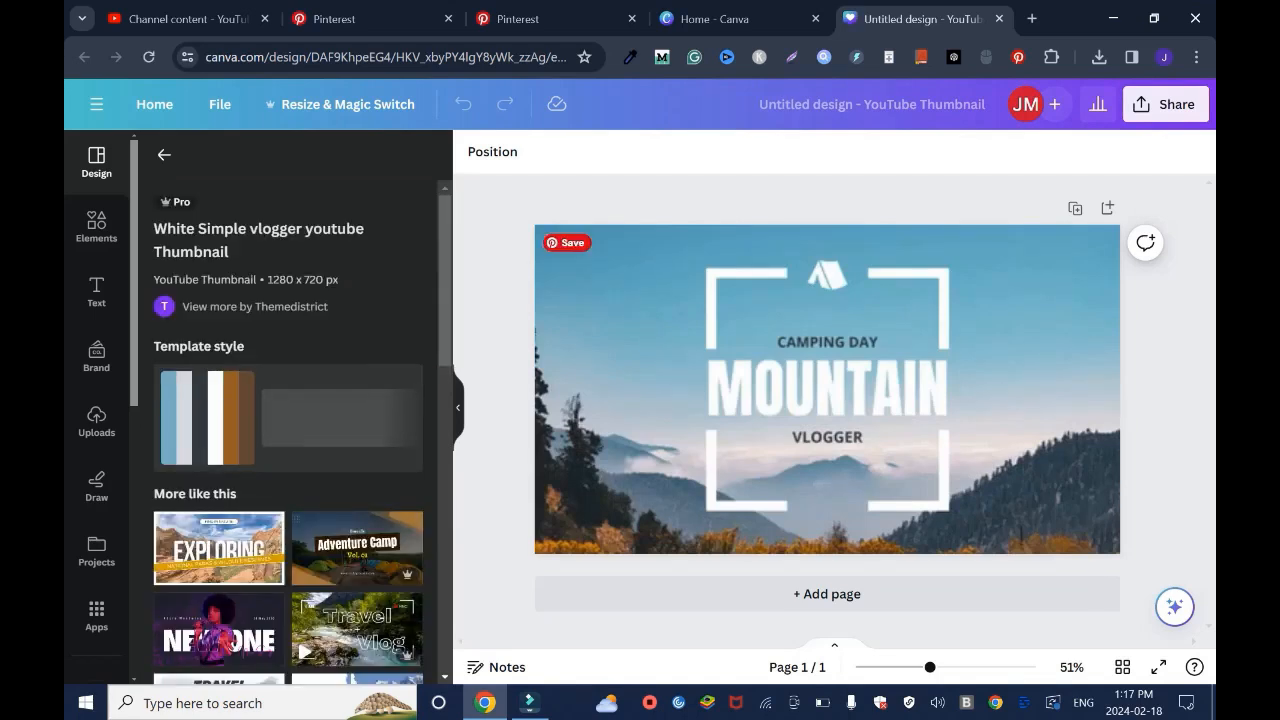
click(702, 440)
Replace the MOUNTAIN heading with "BLOGSDOM".
click(712, 392)
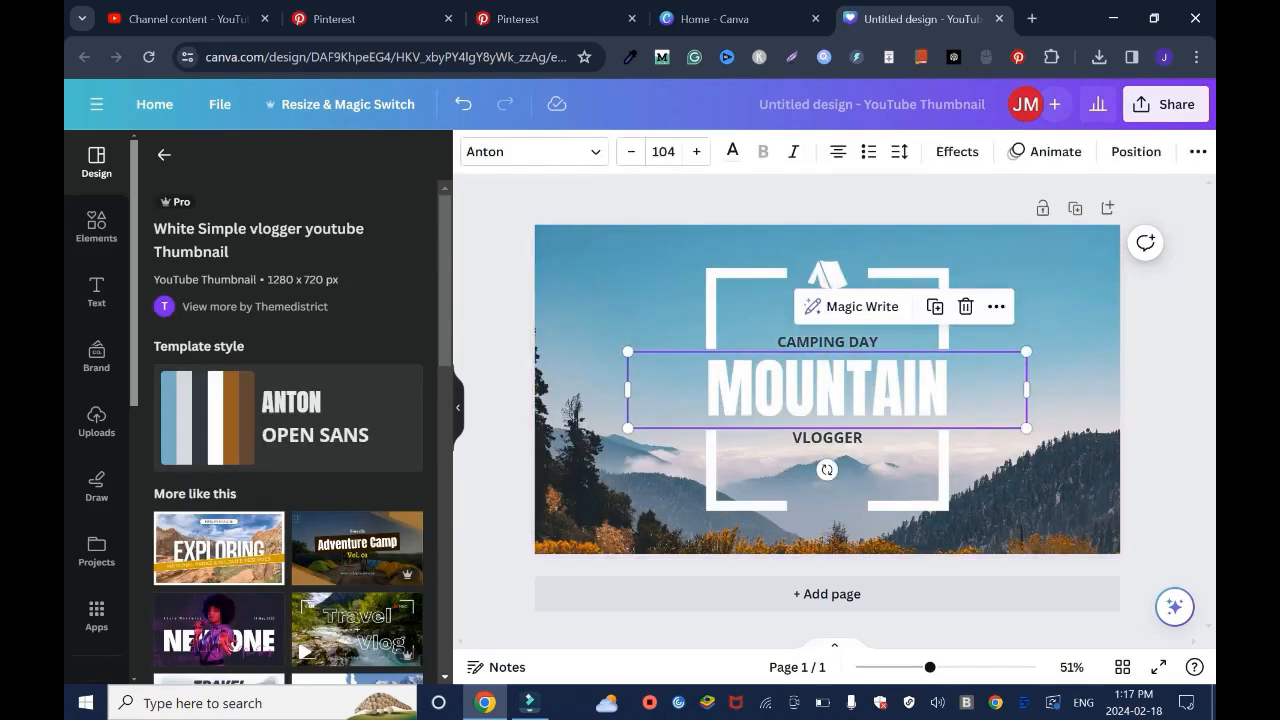
drag(708, 392, 814, 392)
text(BLOGSDOM)
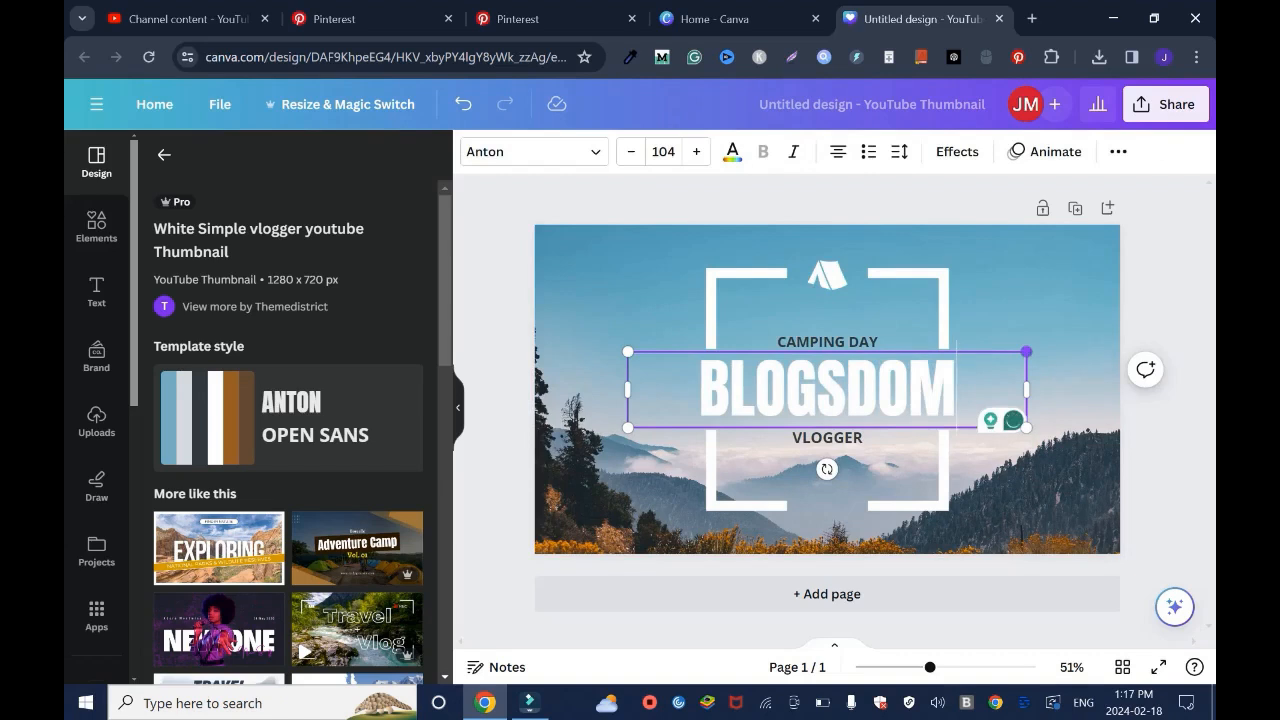
Shrink the BLOGSDOM heading to fit within the white frame and center it between CAMPING DAY and VLOGGER.
drag(1026, 352, 979, 361)
click(1160, 440)
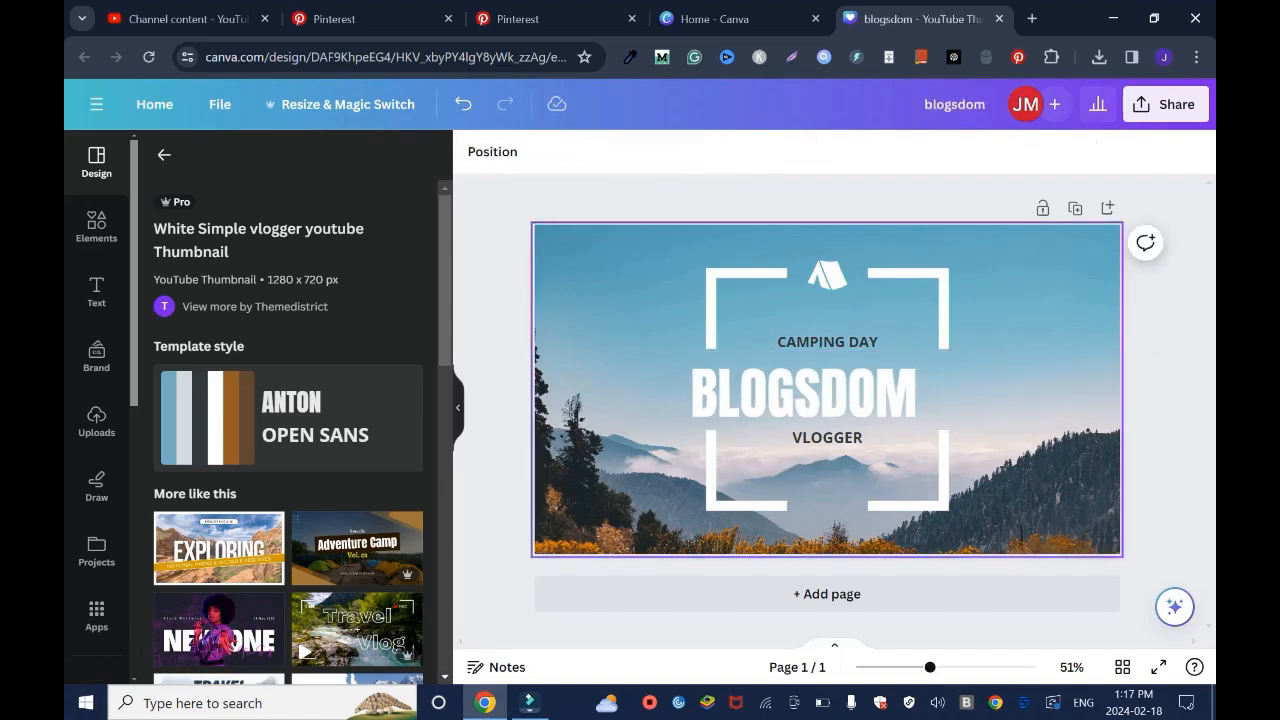
click(806, 394)
drag(806, 394, 831, 394)
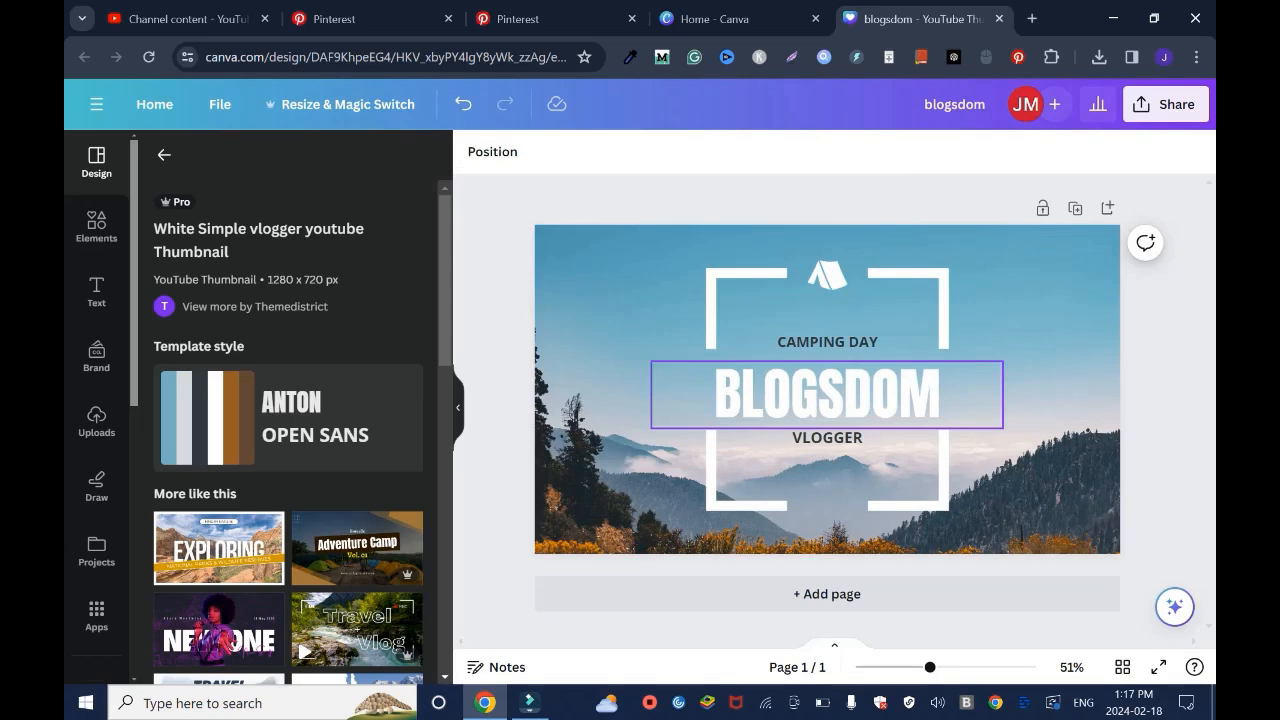
Apply an Outline effect to the BLOGSDOM heading in black with thickness 70.
click(957, 151)
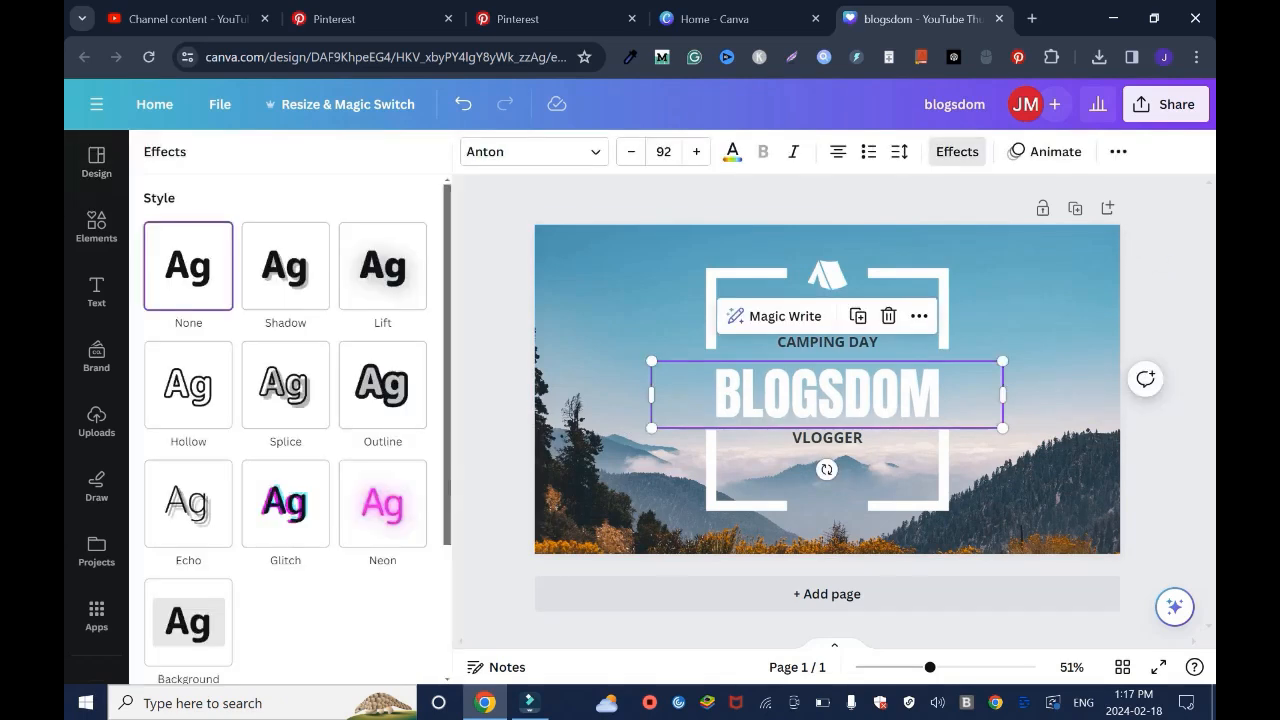
click(382, 385)
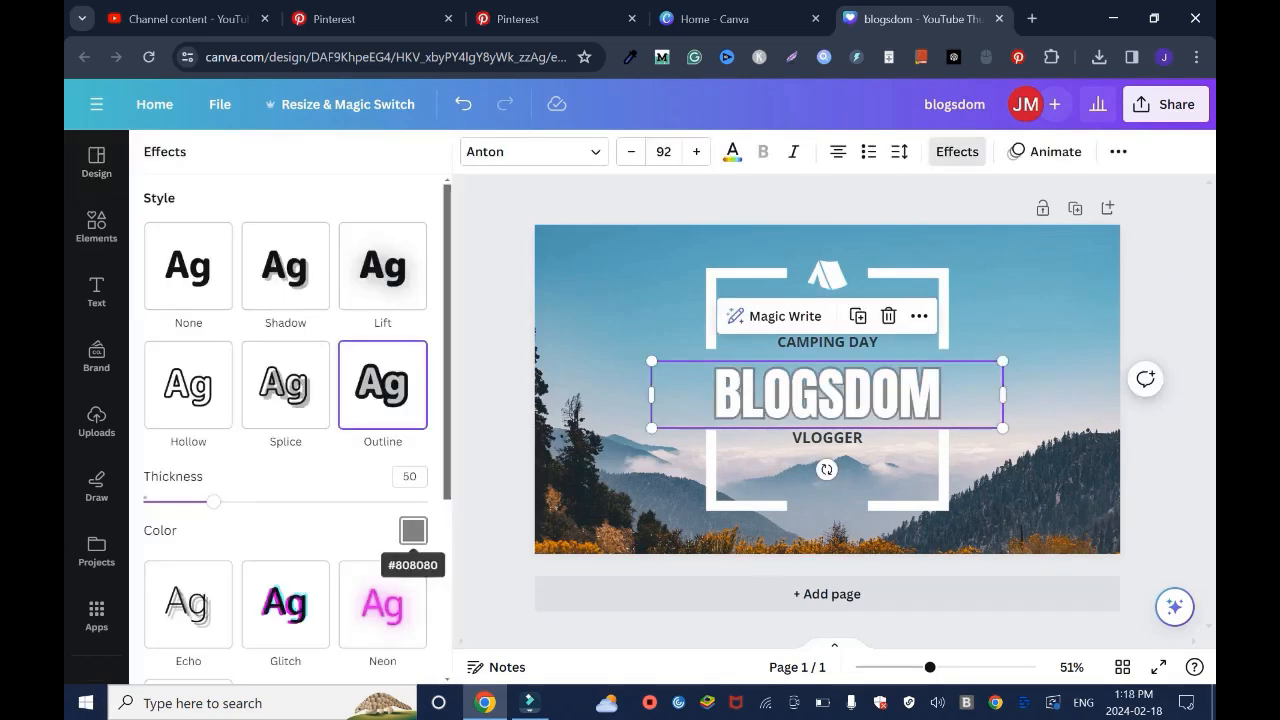
click(413, 531)
click(211, 342)
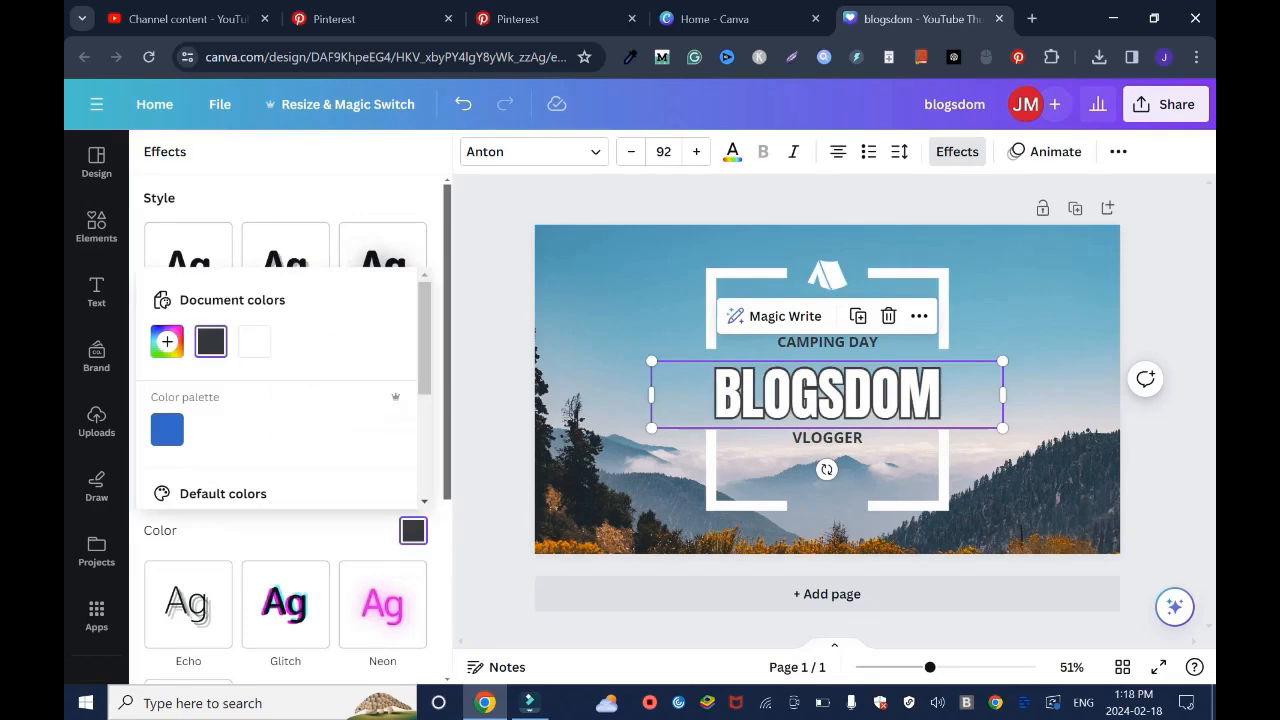
scroll(211, 342, down, 3)
click(167, 346)
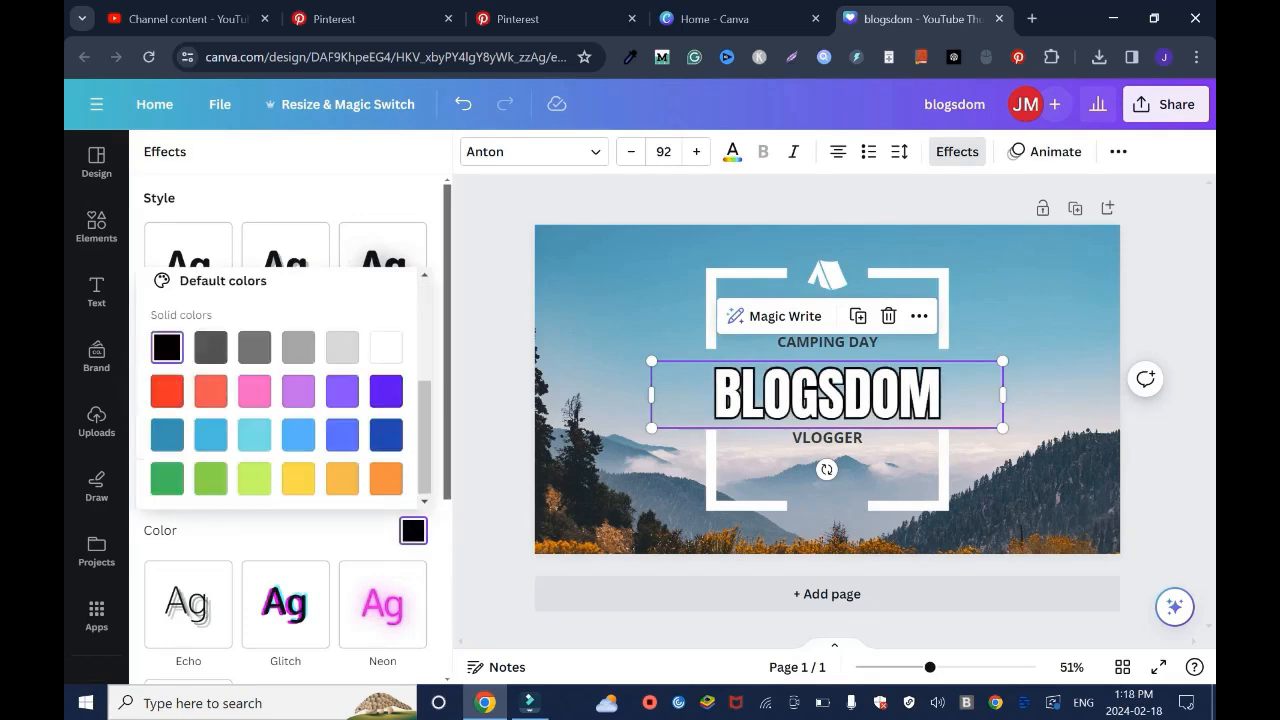
click(285, 531)
drag(213, 501, 241, 501)
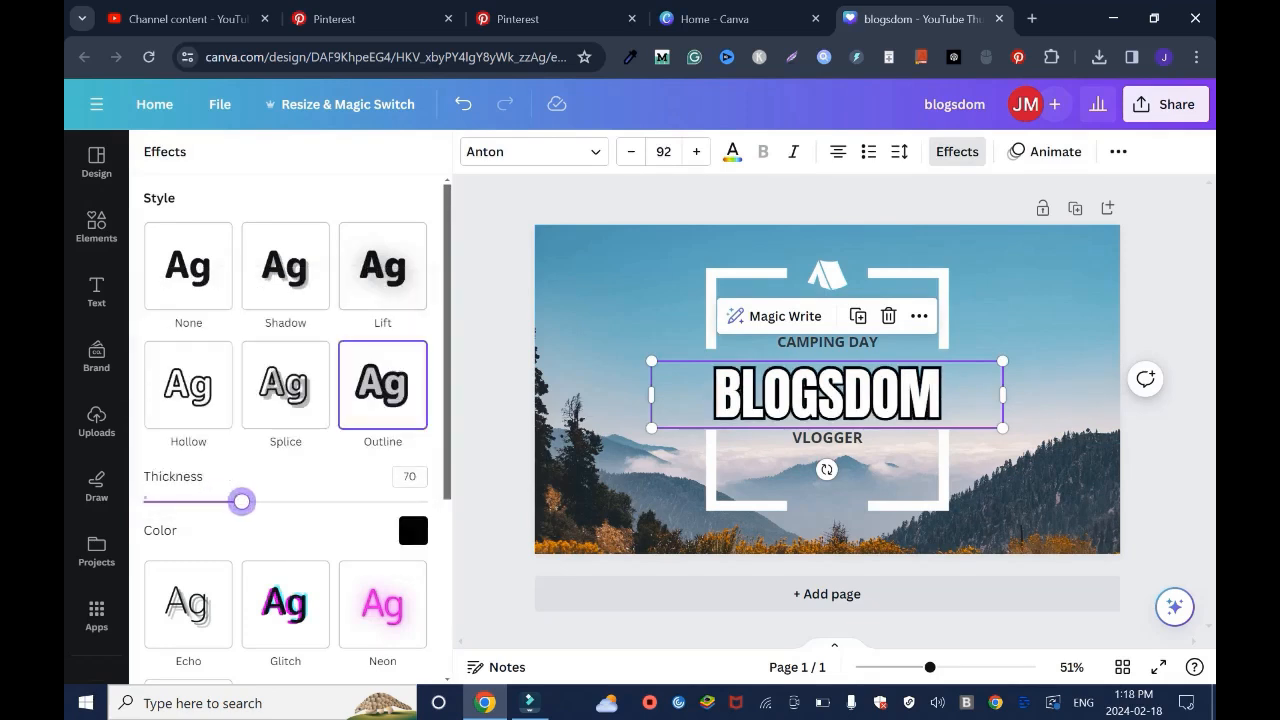
click(957, 152)
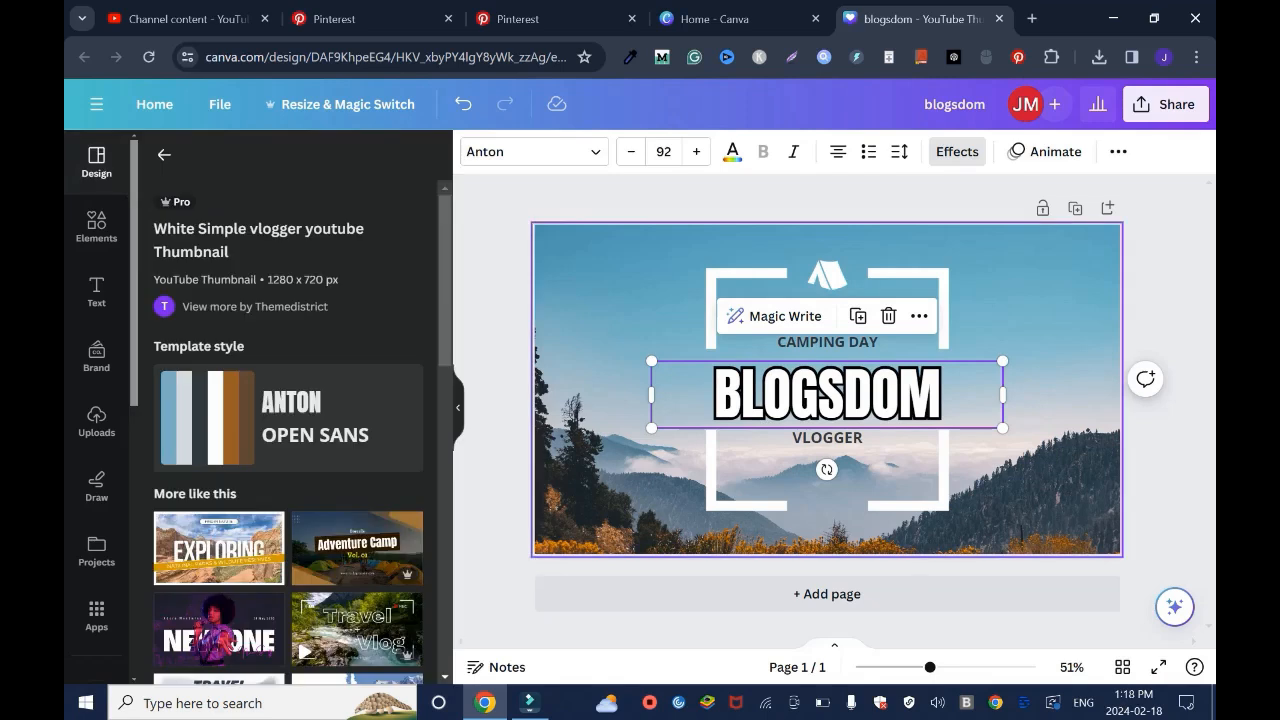
Shrink the BLOGSDOM heading to about font size 86 and recenter it within the white frame.
drag(1003, 361, 981, 366)
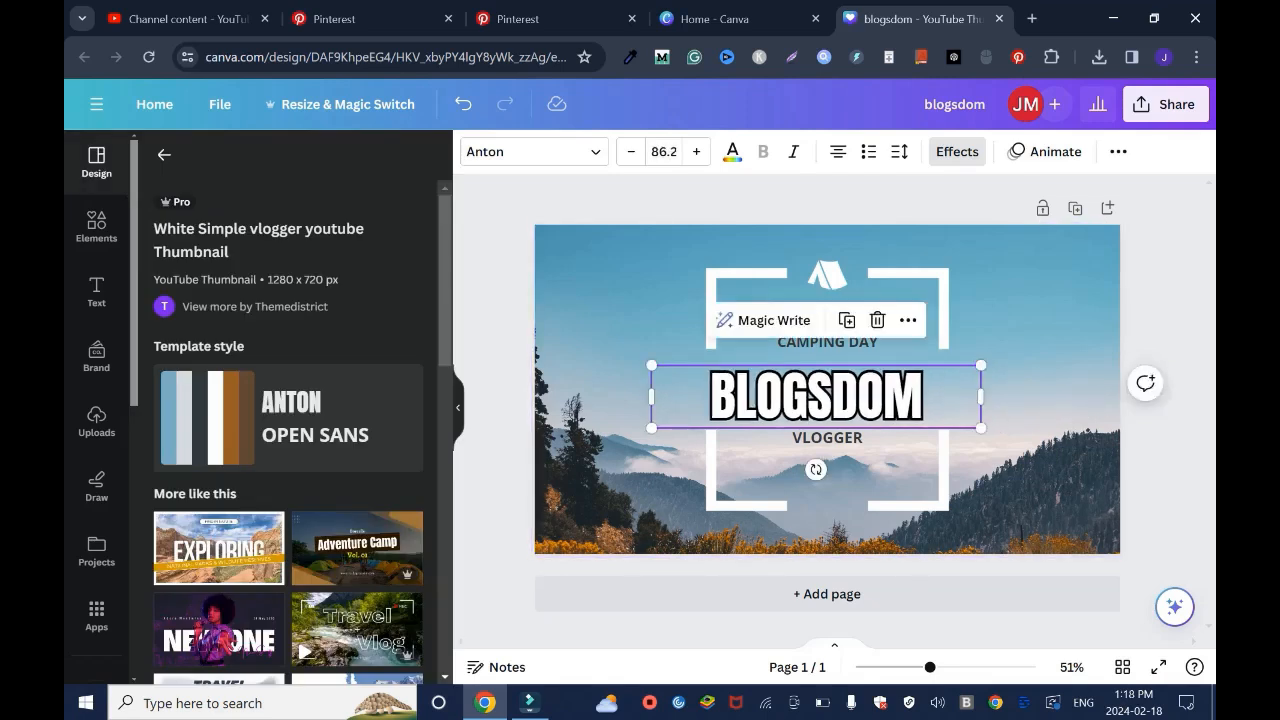
drag(890, 396, 901, 396)
click(1160, 460)
Remove the CAMPING DAY text and shift the BLOGSDOM heading up slightly.
click(827, 342)
drag(777, 342, 879, 342)
text(SUCCESS)
key(Delete)
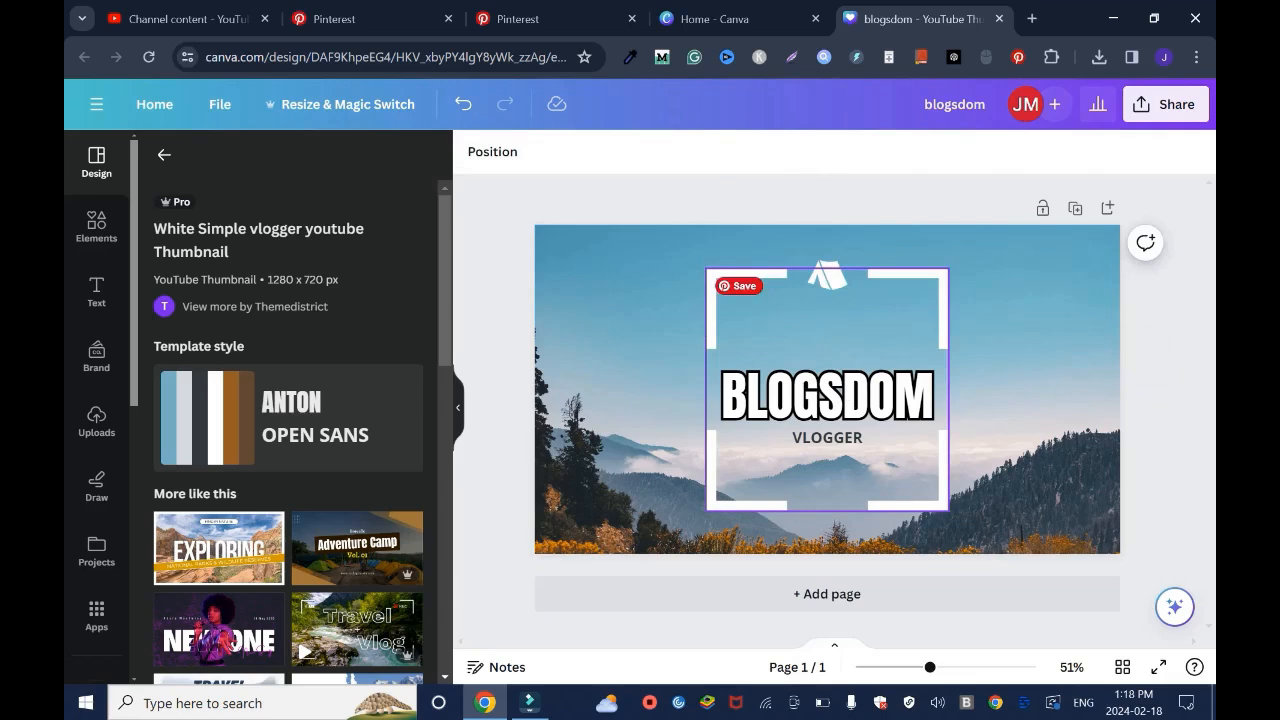
click(827, 396)
drag(827, 396, 827, 388)
Replace the VLOGGER text below the heading with "SUCCESS IS GOOD".
click(844, 438)
drag(844, 438, 793, 438)
key(ctrl+a)
text(SUCCE)
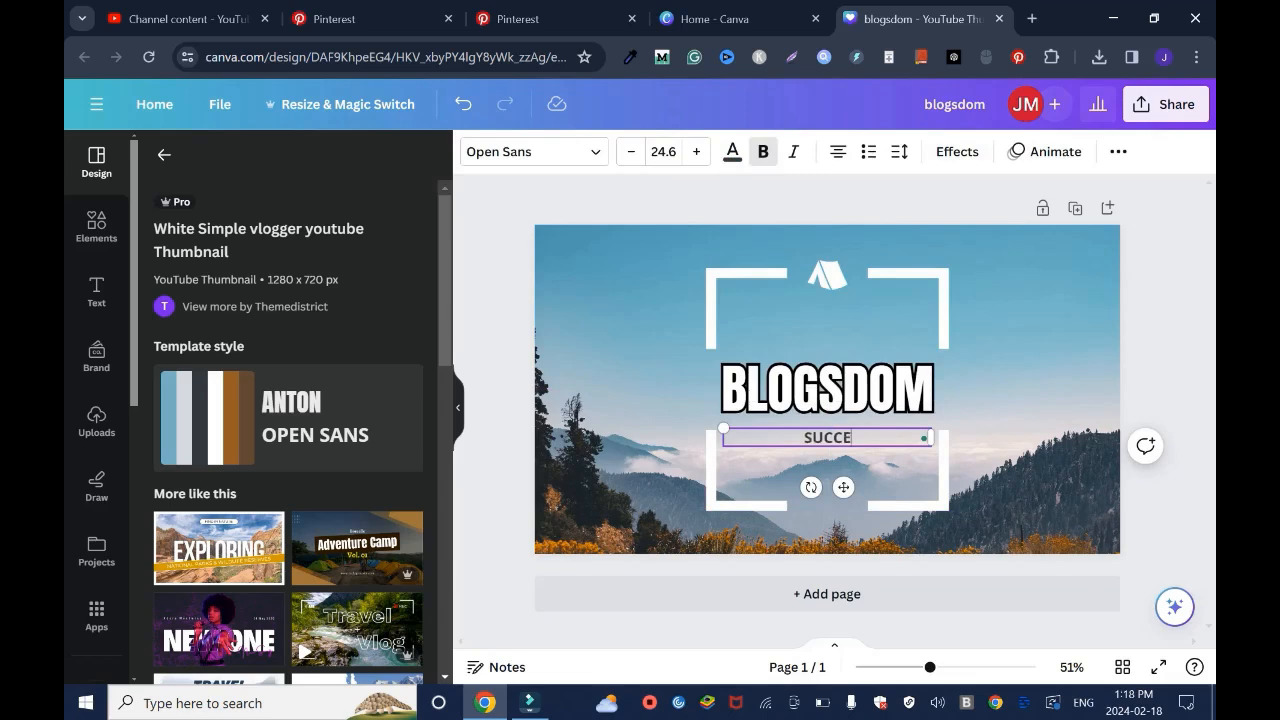
text(SS IS GOO)
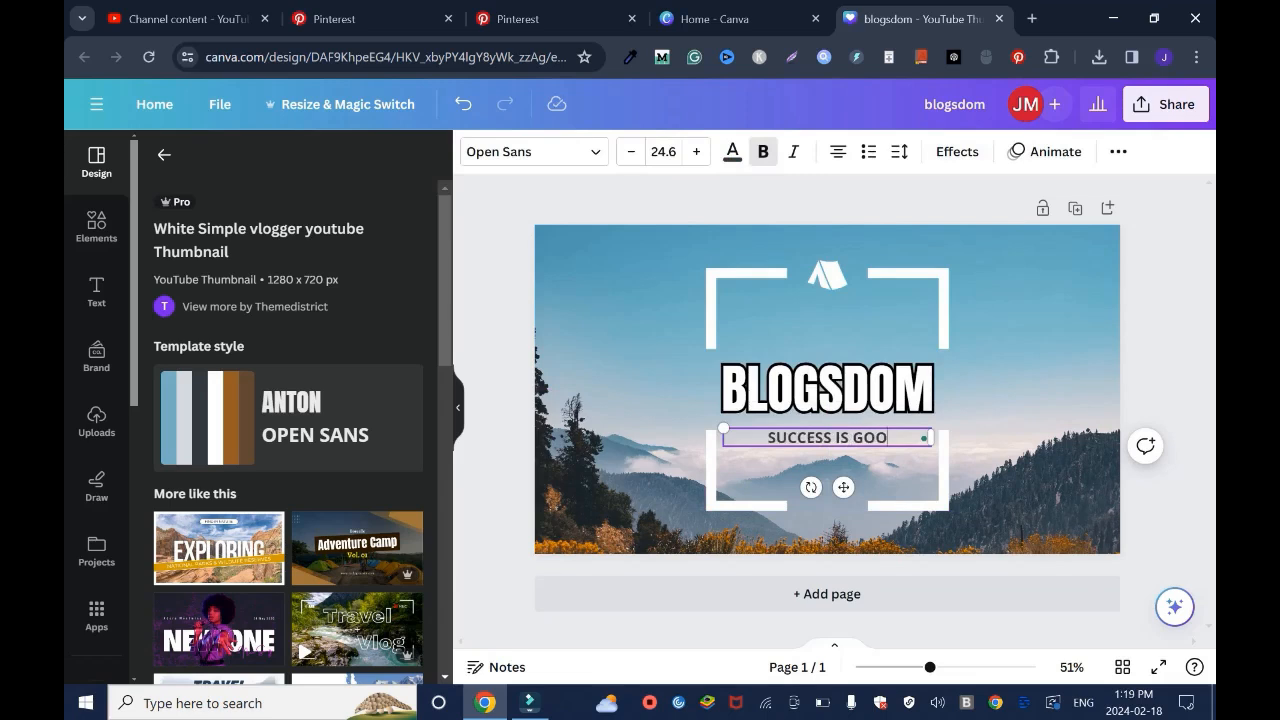
text(D)
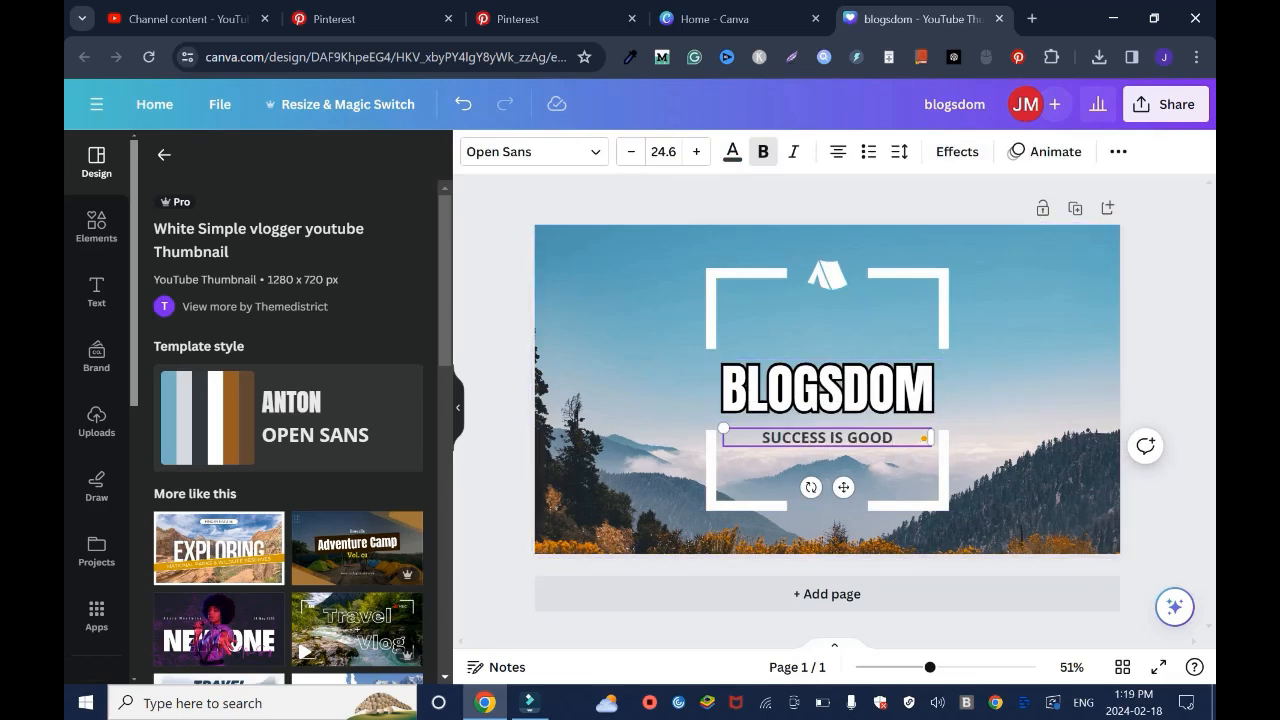
Try to apply the coral red default color to the SUCCESS IS GOOD tagline.
click(732, 152)
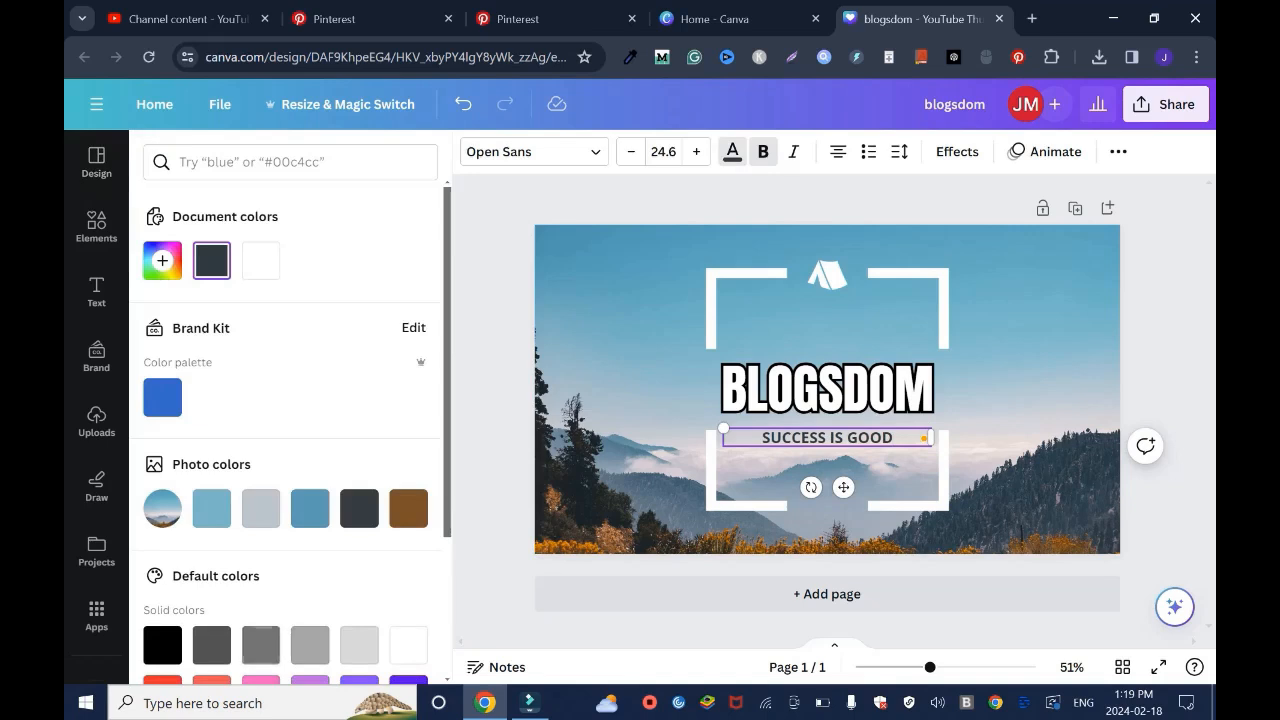
scroll(214, 494, down, 3)
click(212, 495)
click(1165, 350)
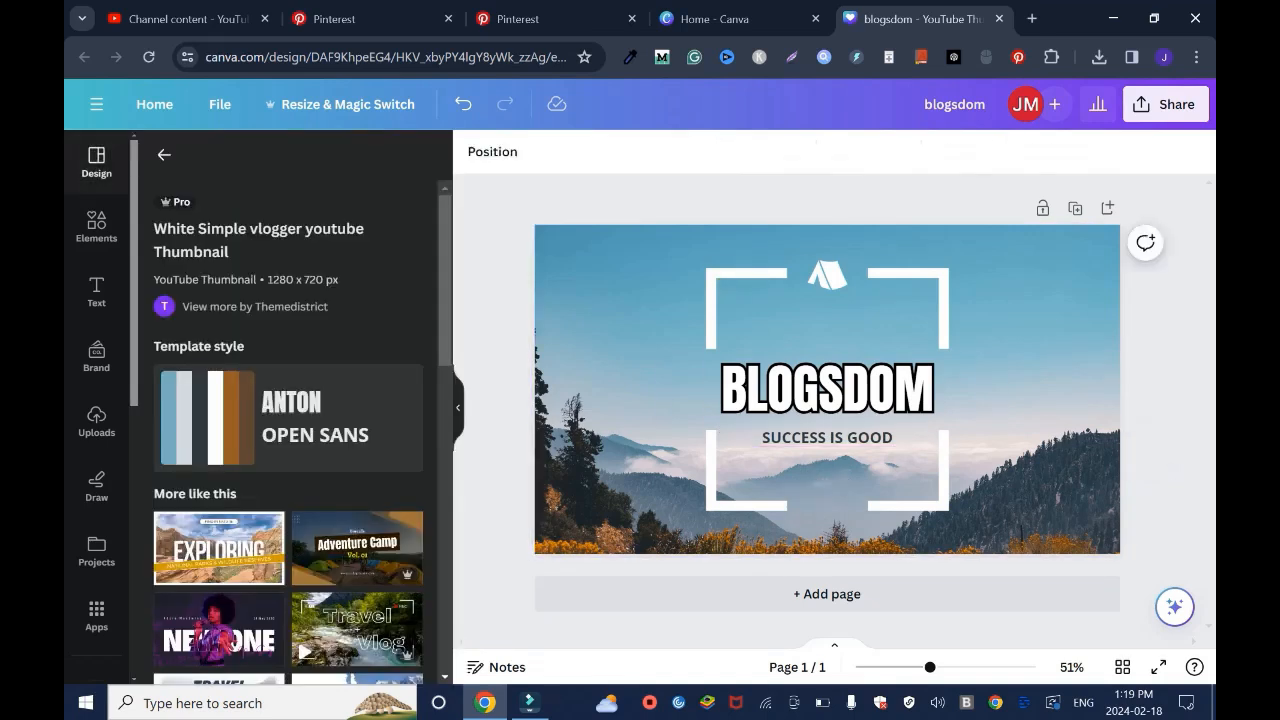
Select the whole SUCCESS IS GOOD text and set its color to coral red from the default solid colors.
click(827, 438)
double_click(827, 438)
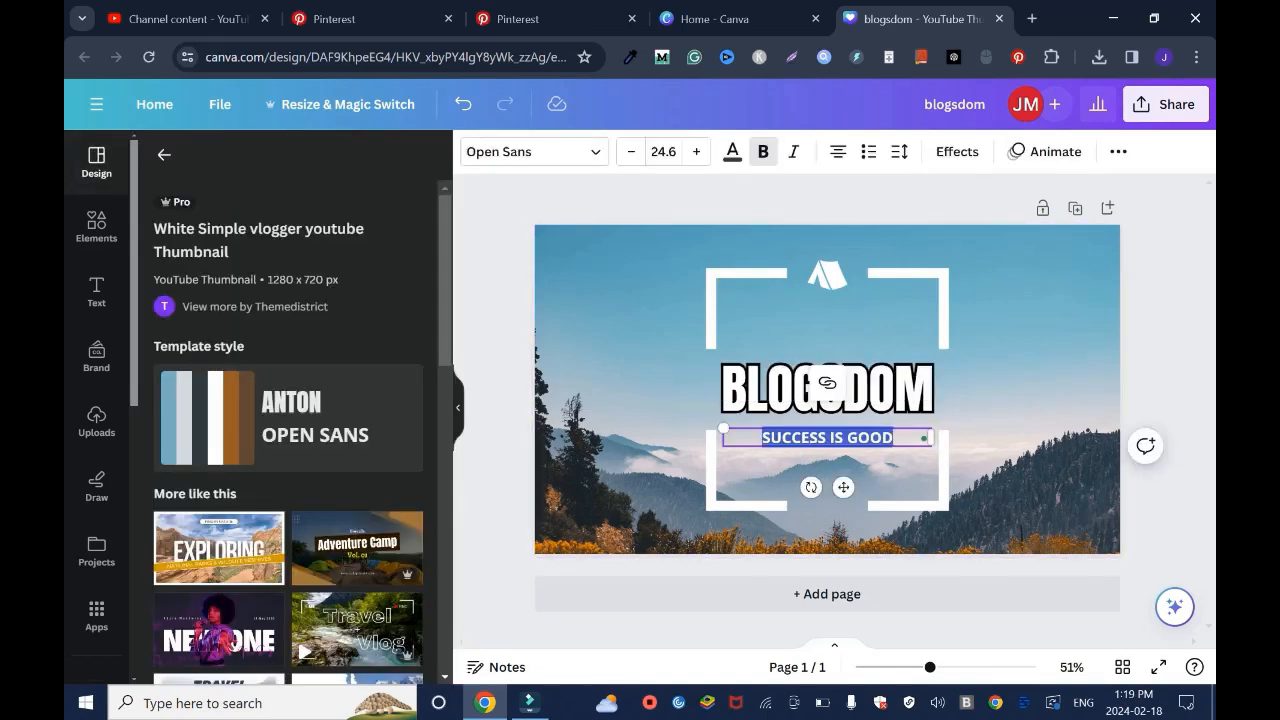
click(732, 152)
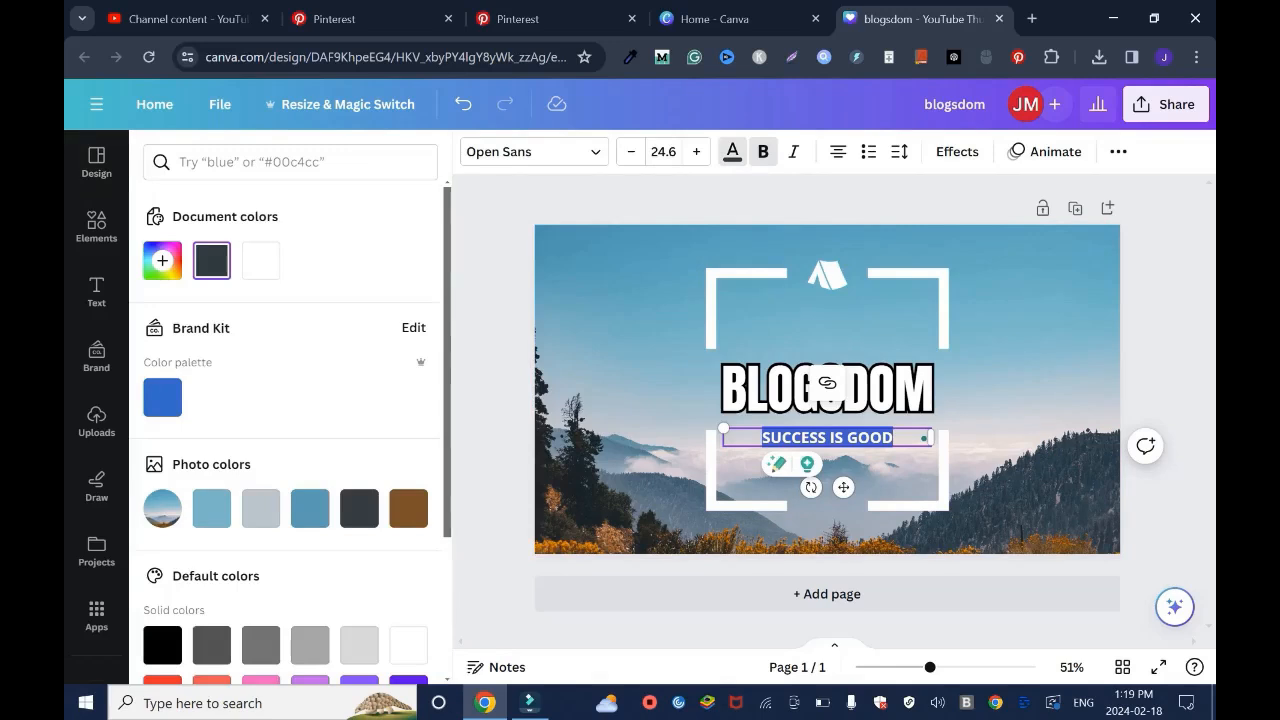
scroll(212, 495, down, 3)
click(212, 495)
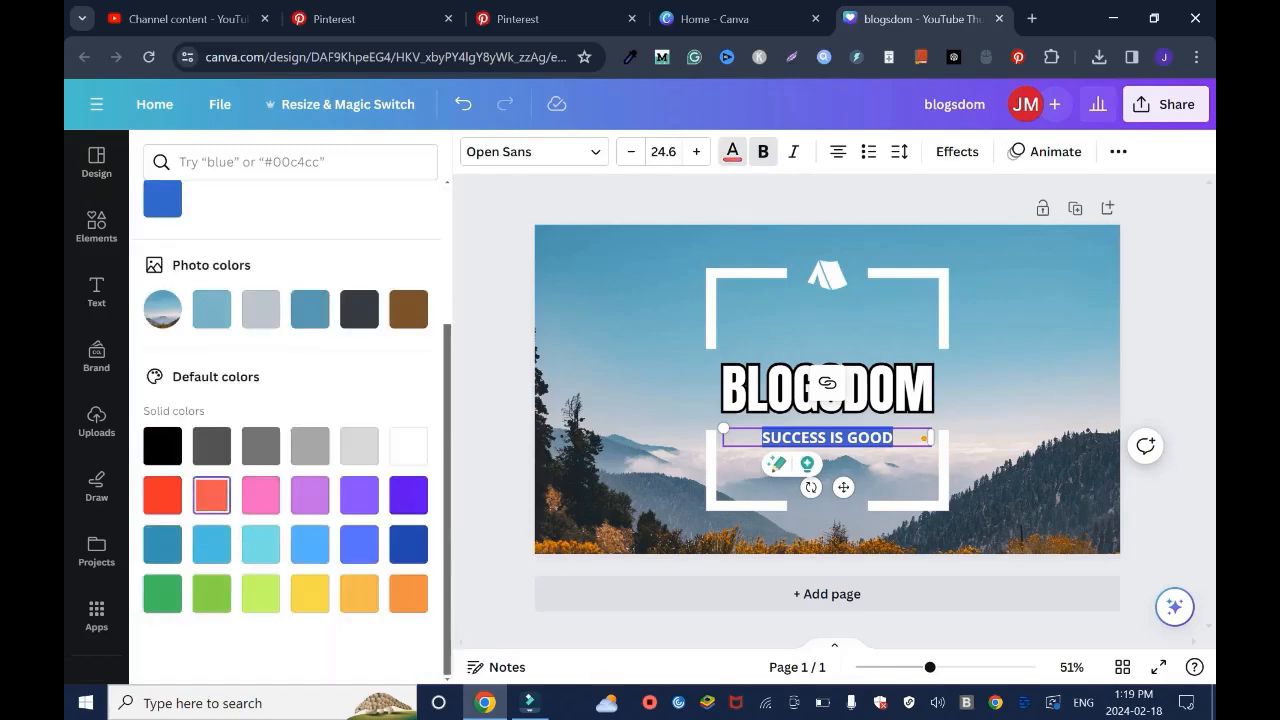
click(495, 460)
Give the SUCCESS IS GOOD tagline a white Outline effect with thickness 100.
double_click(827, 438)
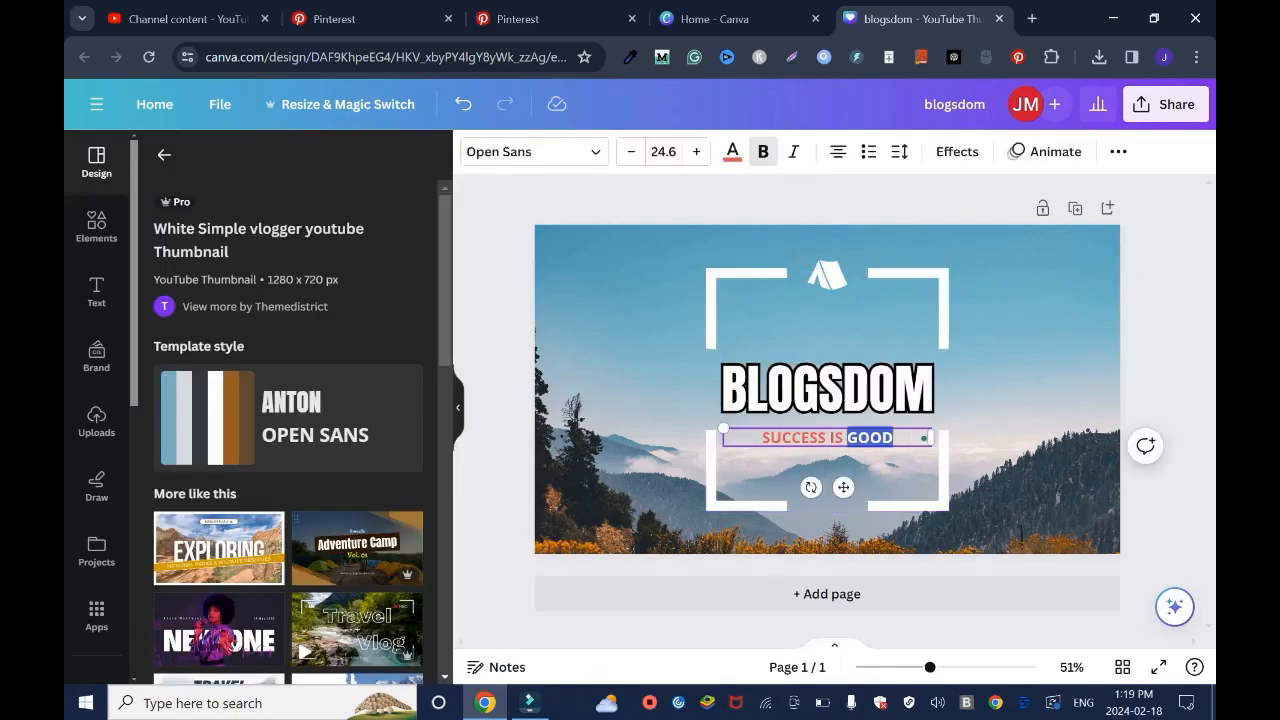
click(957, 151)
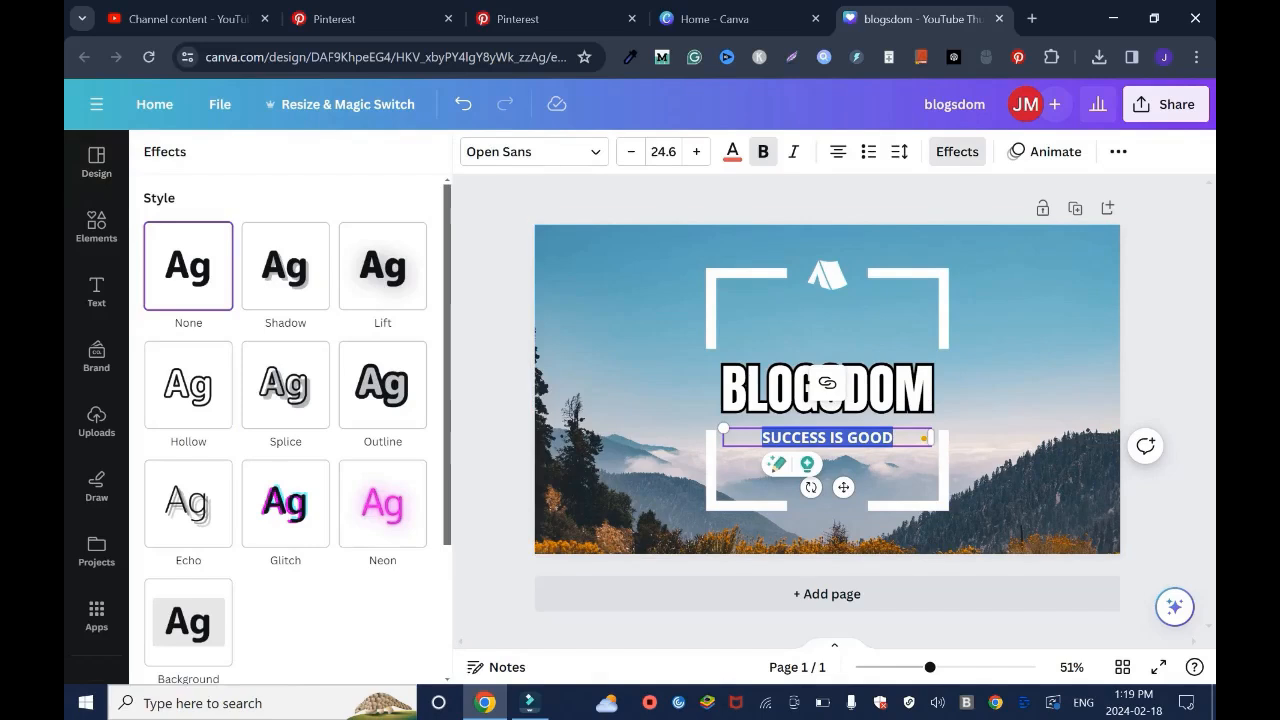
click(382, 385)
click(413, 530)
click(255, 342)
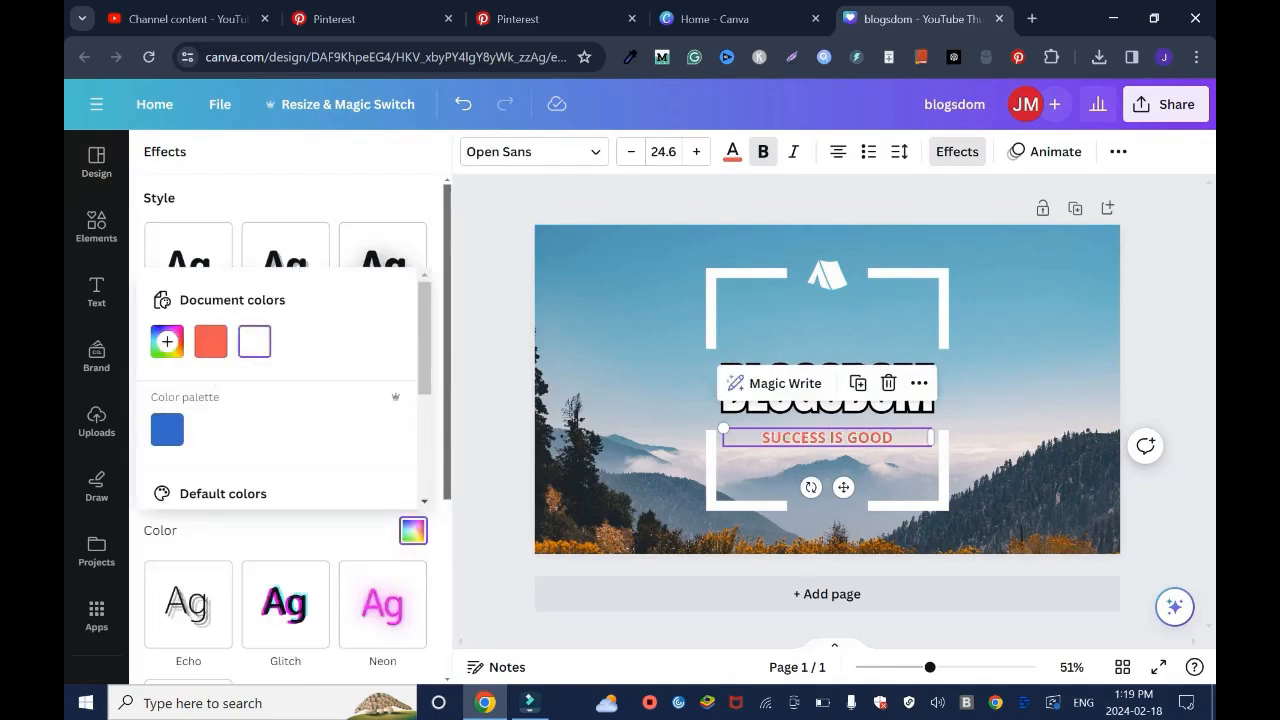
click(413, 530)
drag(213, 501, 285, 501)
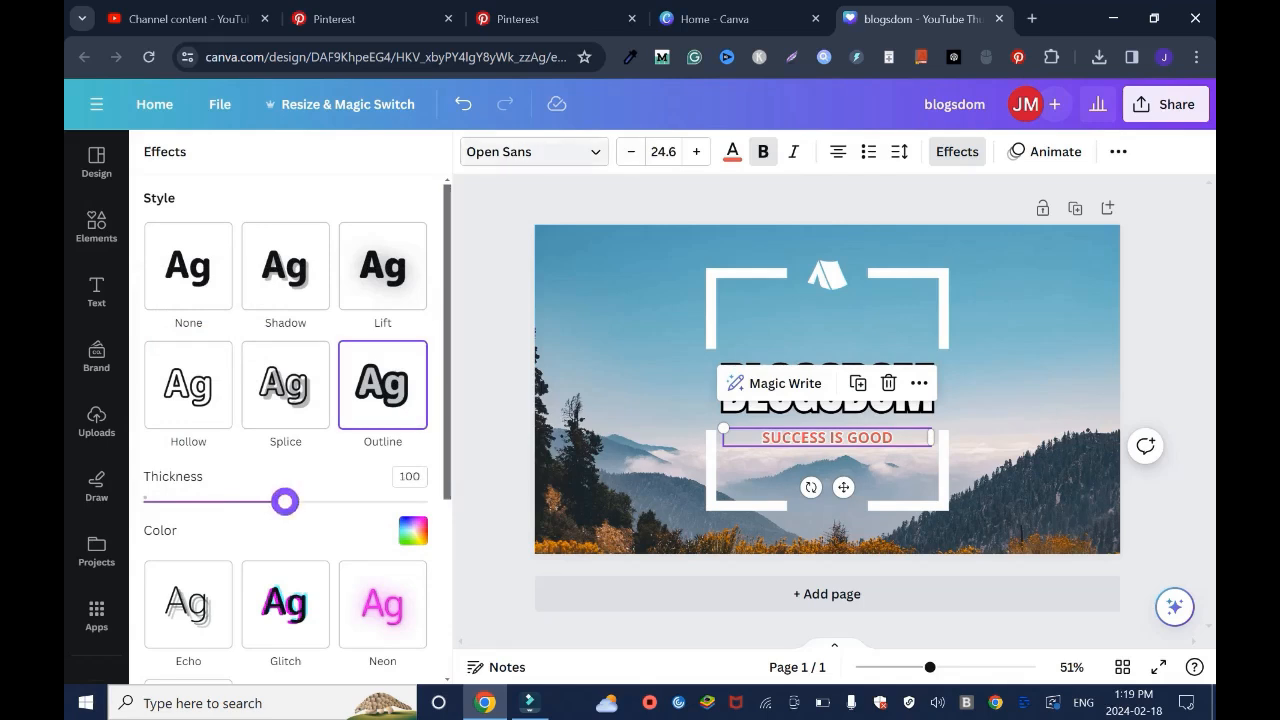
Change the SUCCESS IS GOOD tagline's font to Gagalin.
click(540, 152)
click(198, 441)
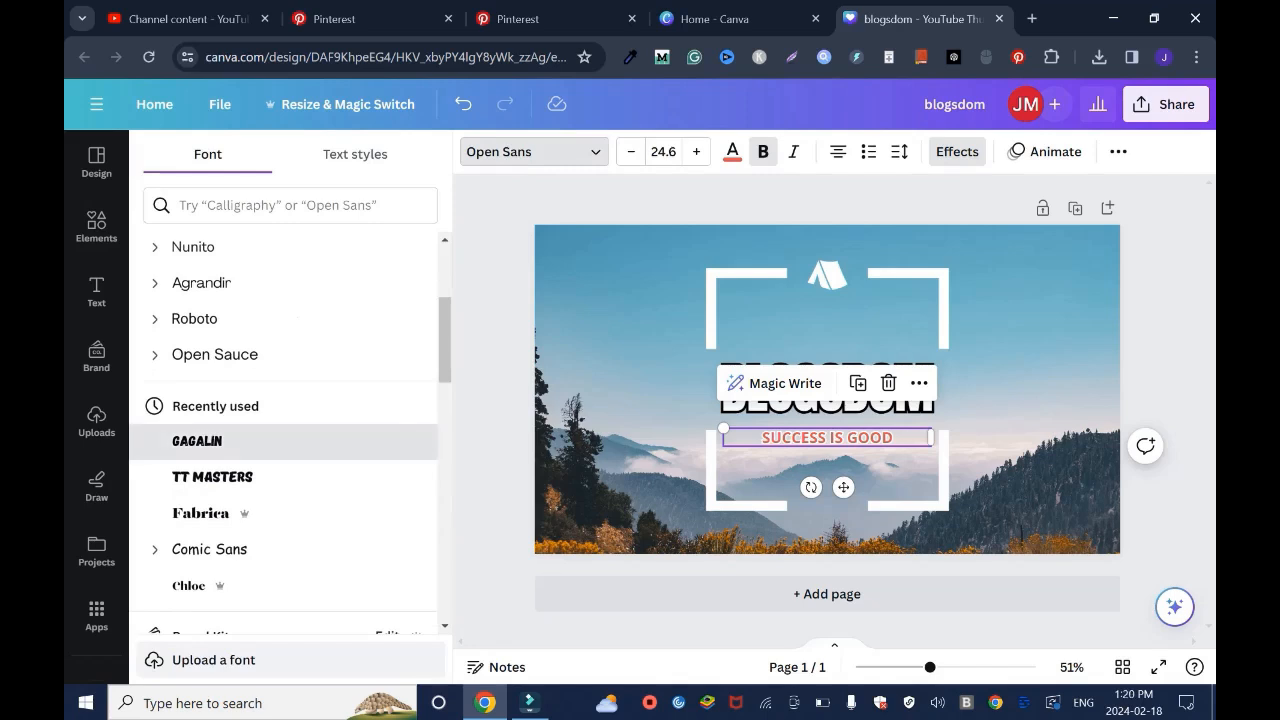
click(494, 400)
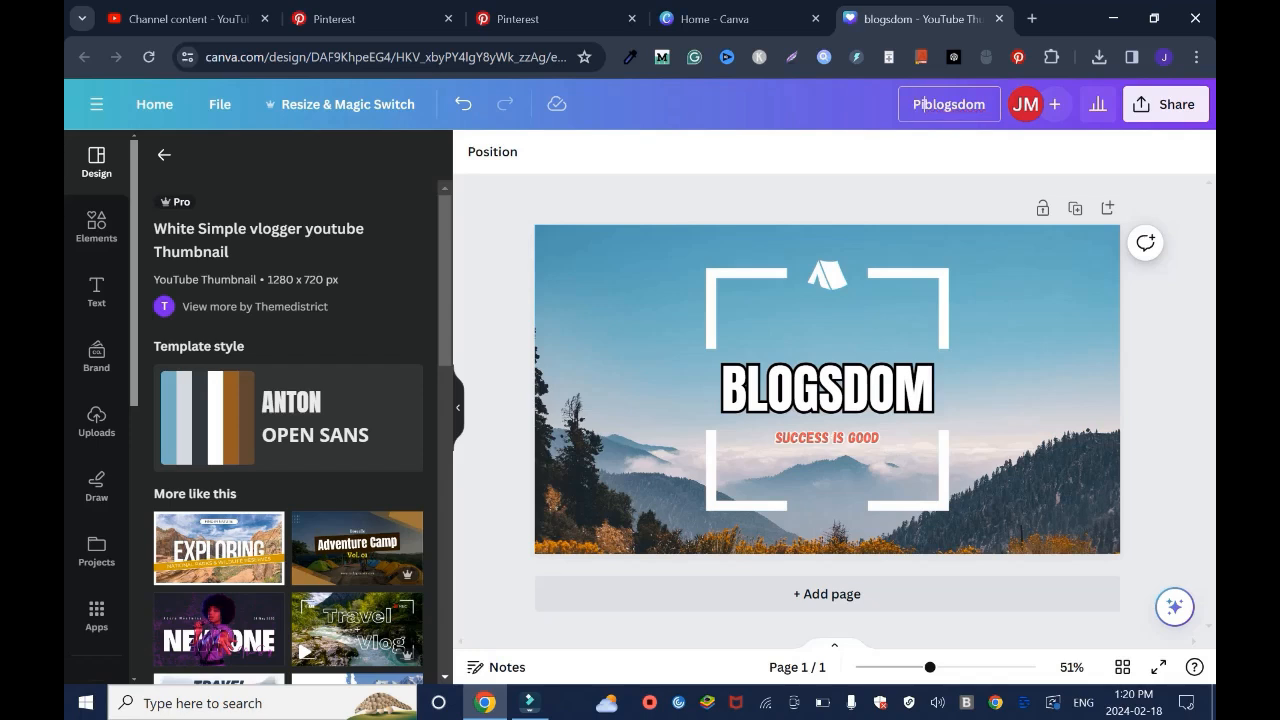
Rename the design as "Pinterest - Blogsdom Banner".
text(erest -)
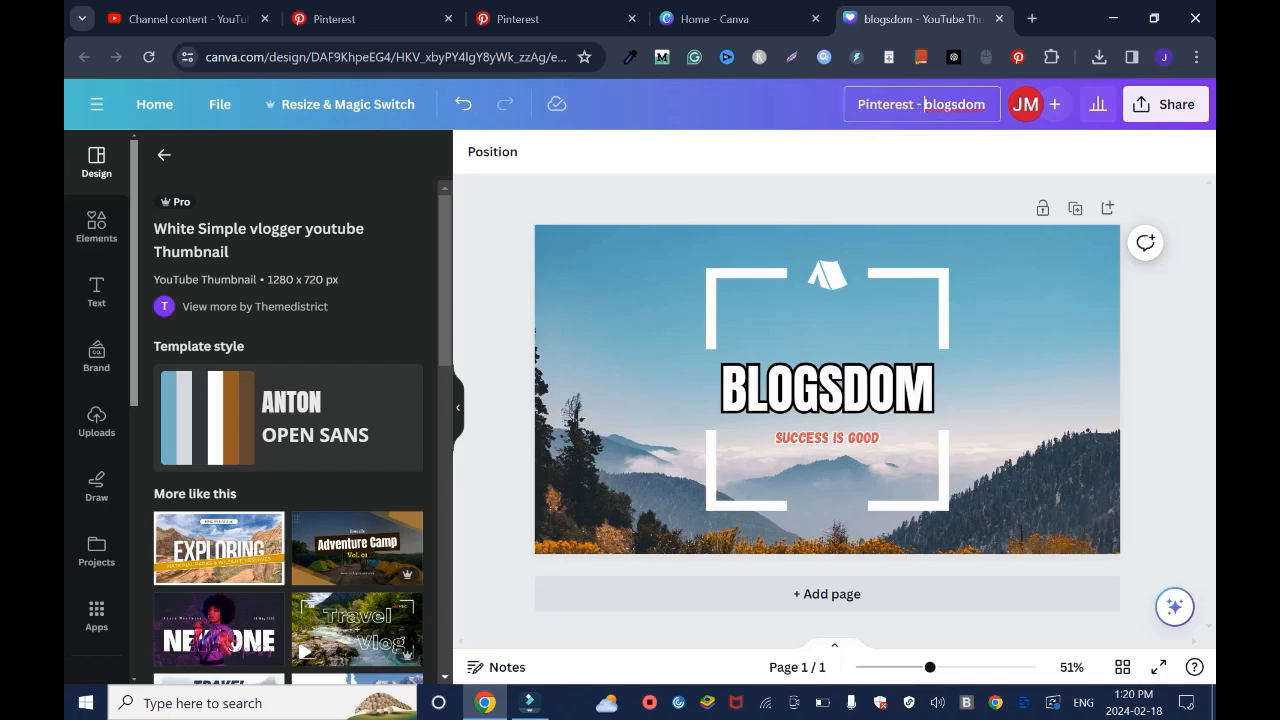
key(Delete)
text(B)
key(End)
text(Banner)
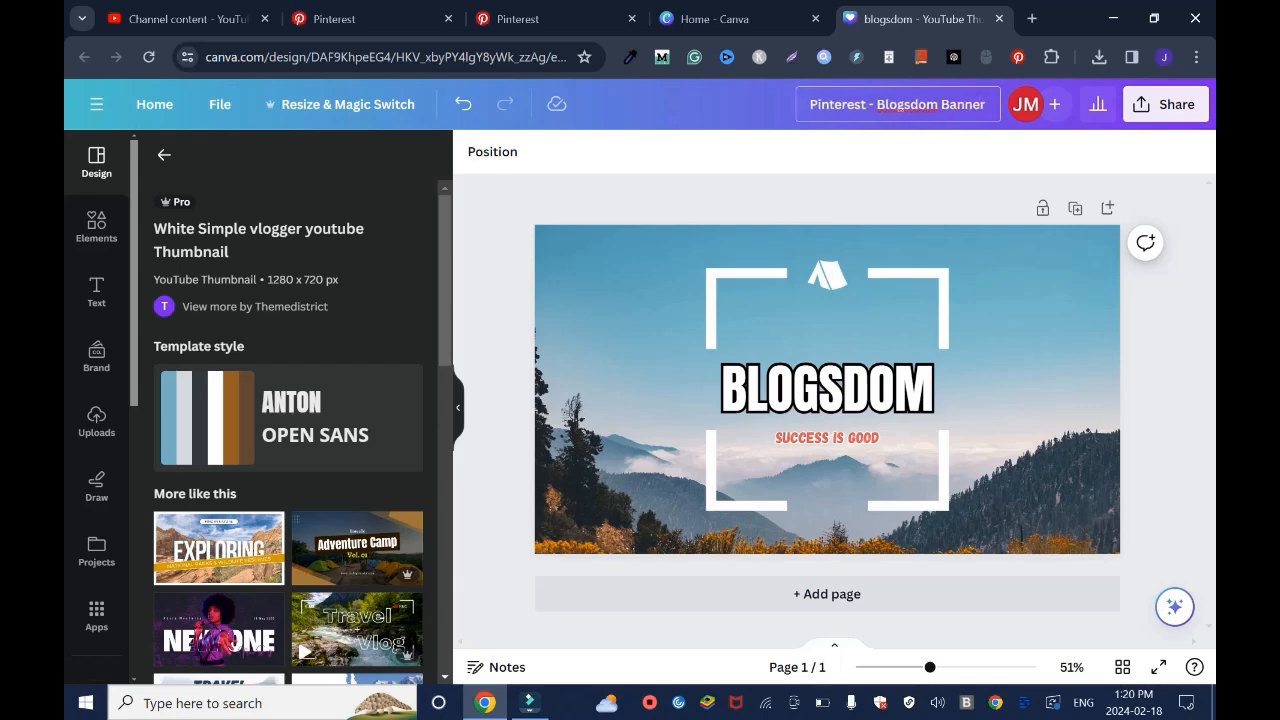
key(Return)
Download the banner design as a PNG and switch to the Pinterest profile page.
click(1166, 104)
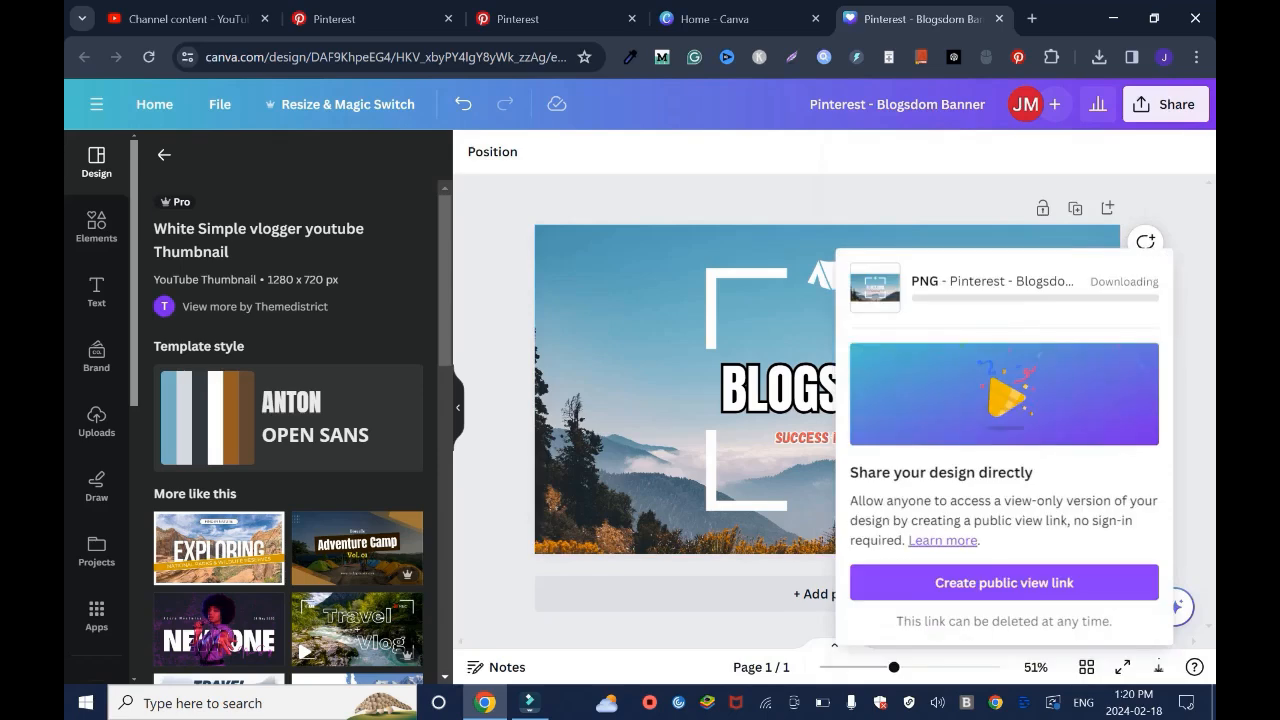
click(530, 18)
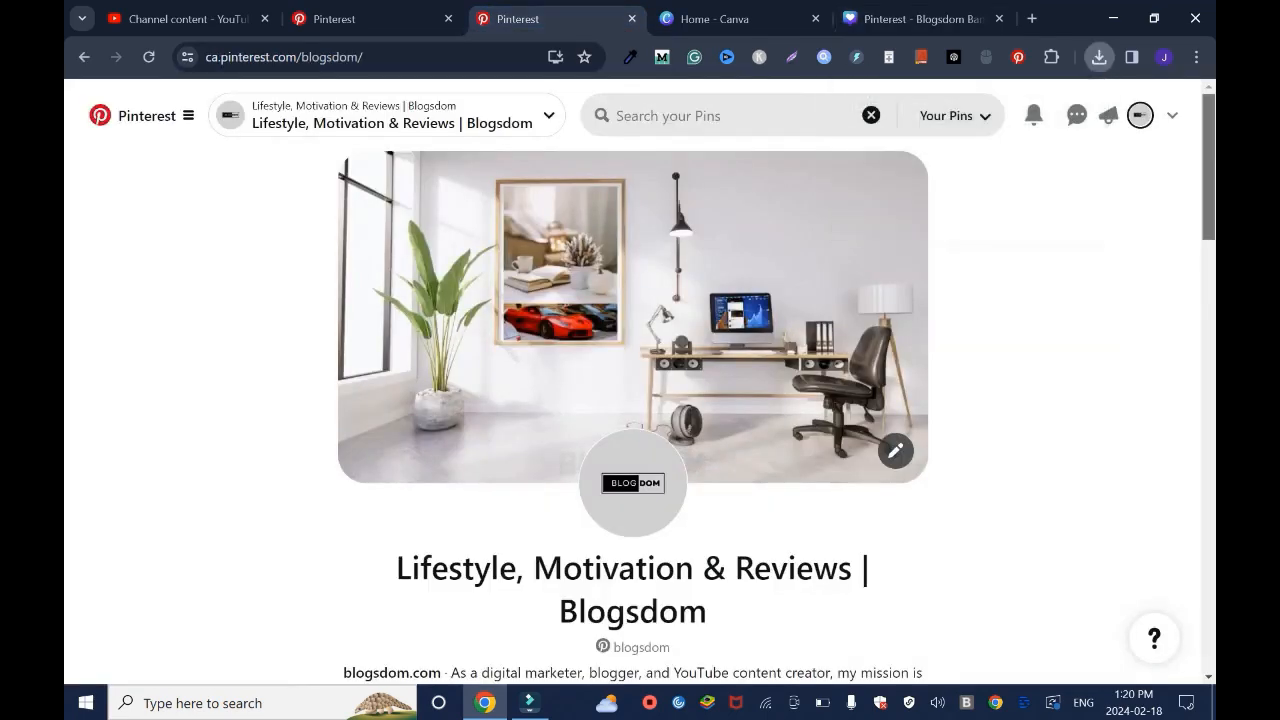
click(896, 451)
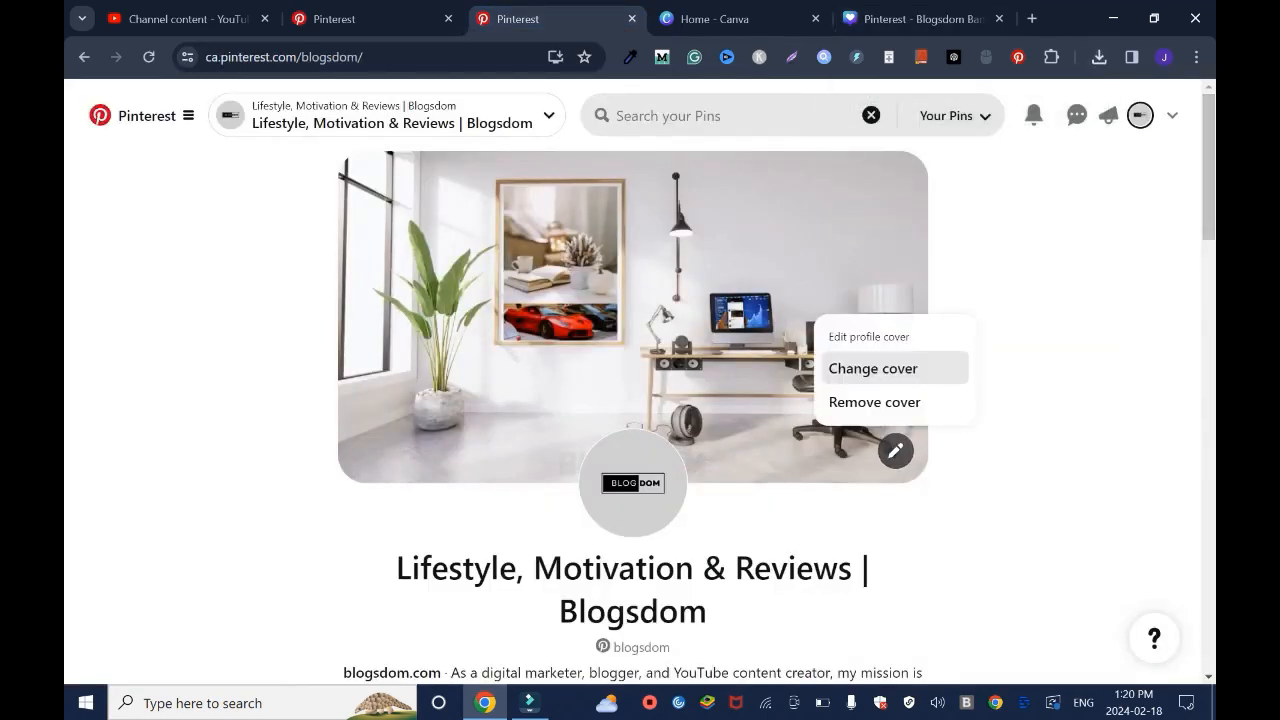
click(873, 368)
click(1001, 136)
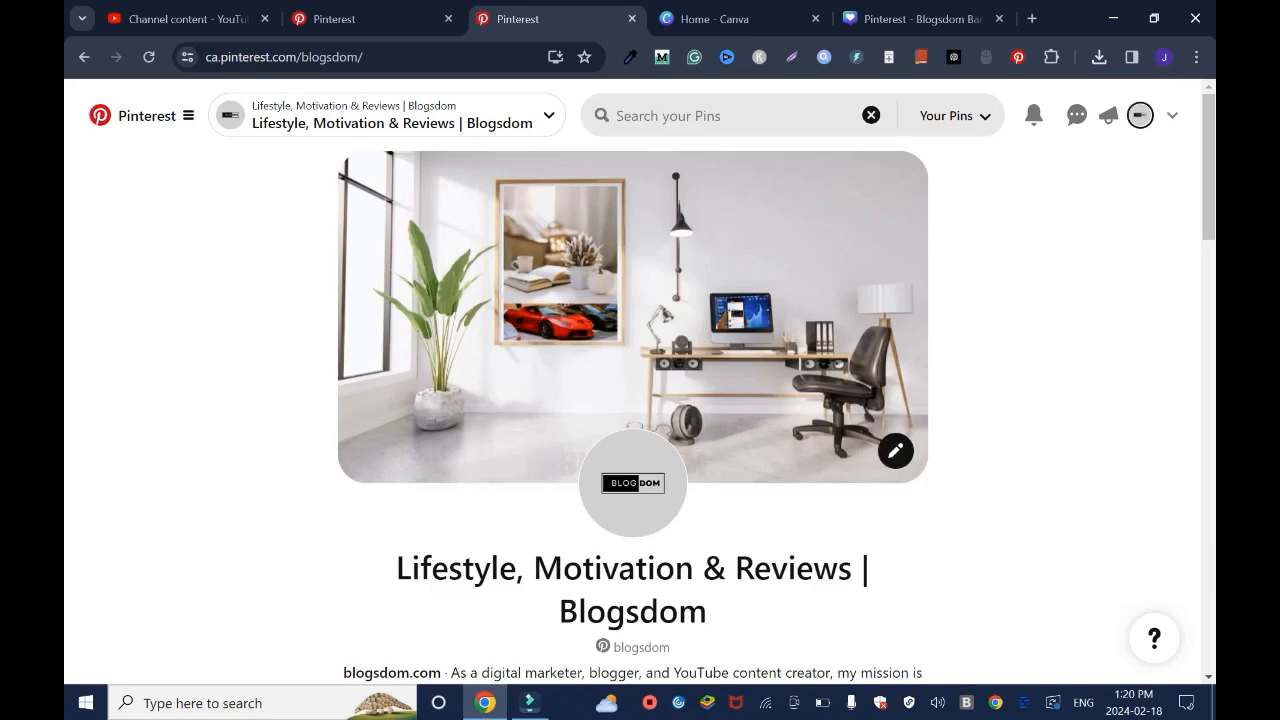
Replace the profile cover with the "Pinterest - Blogsdom Banner" image from Downloads, accepting the default crop.
click(896, 451)
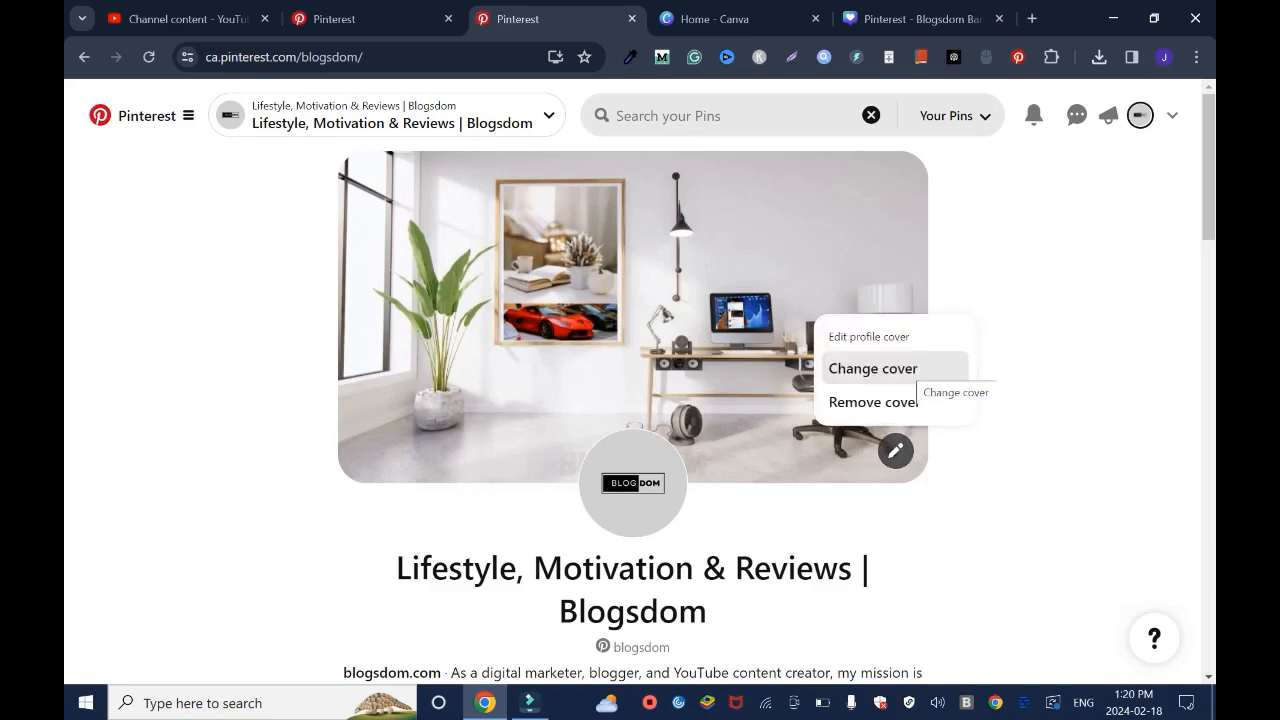
click(875, 368)
click(633, 491)
scroll(368, 470, down, 10)
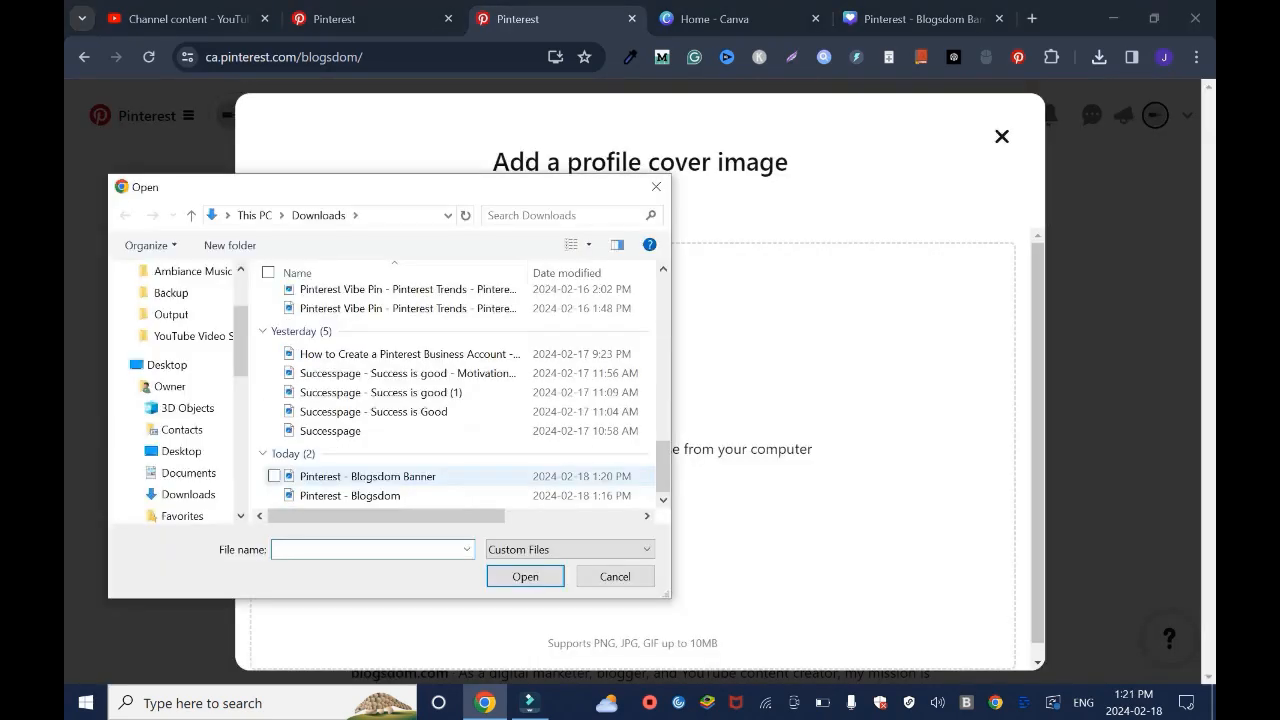
click(368, 477)
click(525, 576)
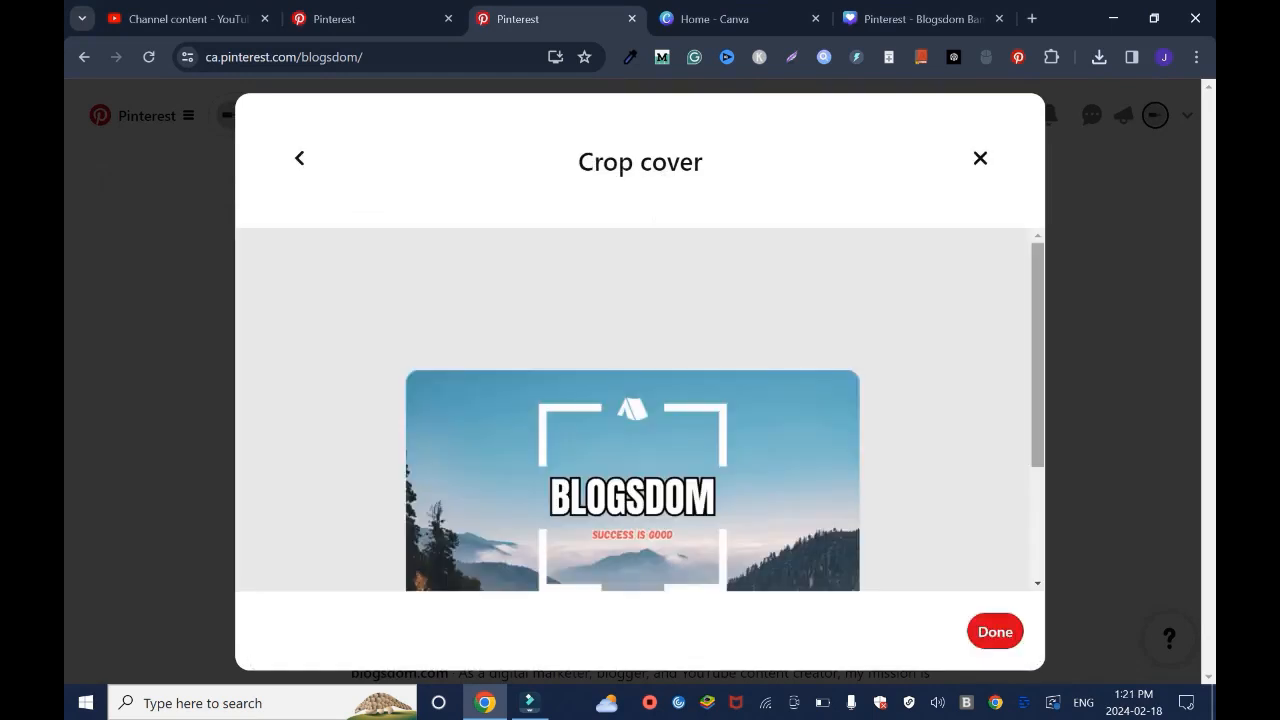
drag(1038, 399, 1038, 444)
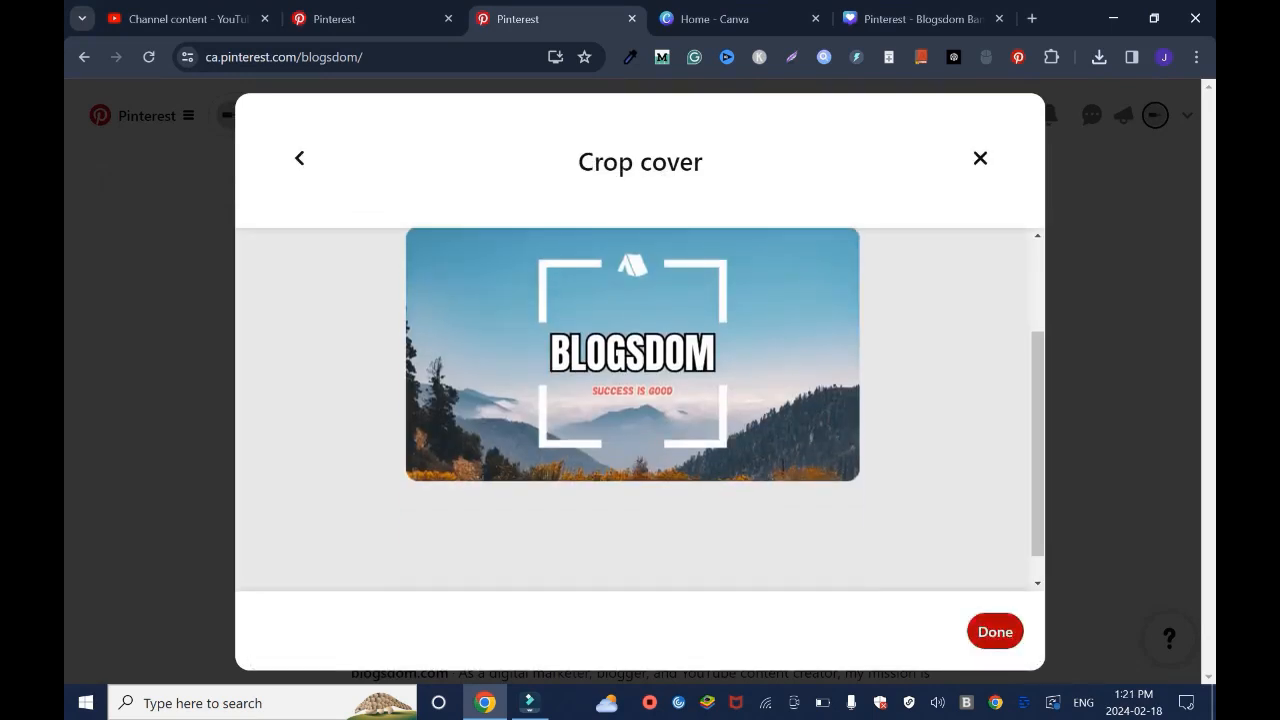
click(995, 632)
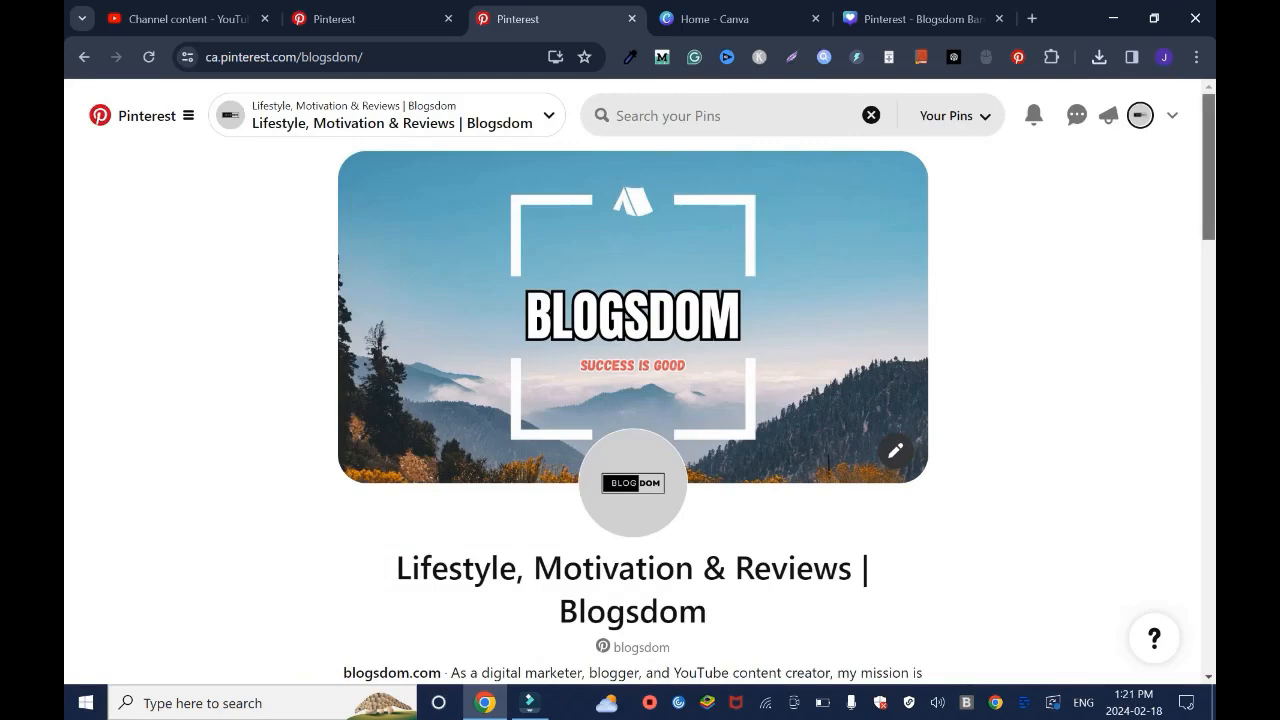
Review the profile page from the new cover image down to the created Pins.
scroll(633, 400, down, 3)
scroll(633, 400, up, 3)
scroll(633, 400, down, 2)
scroll(640, 418, down, 2)
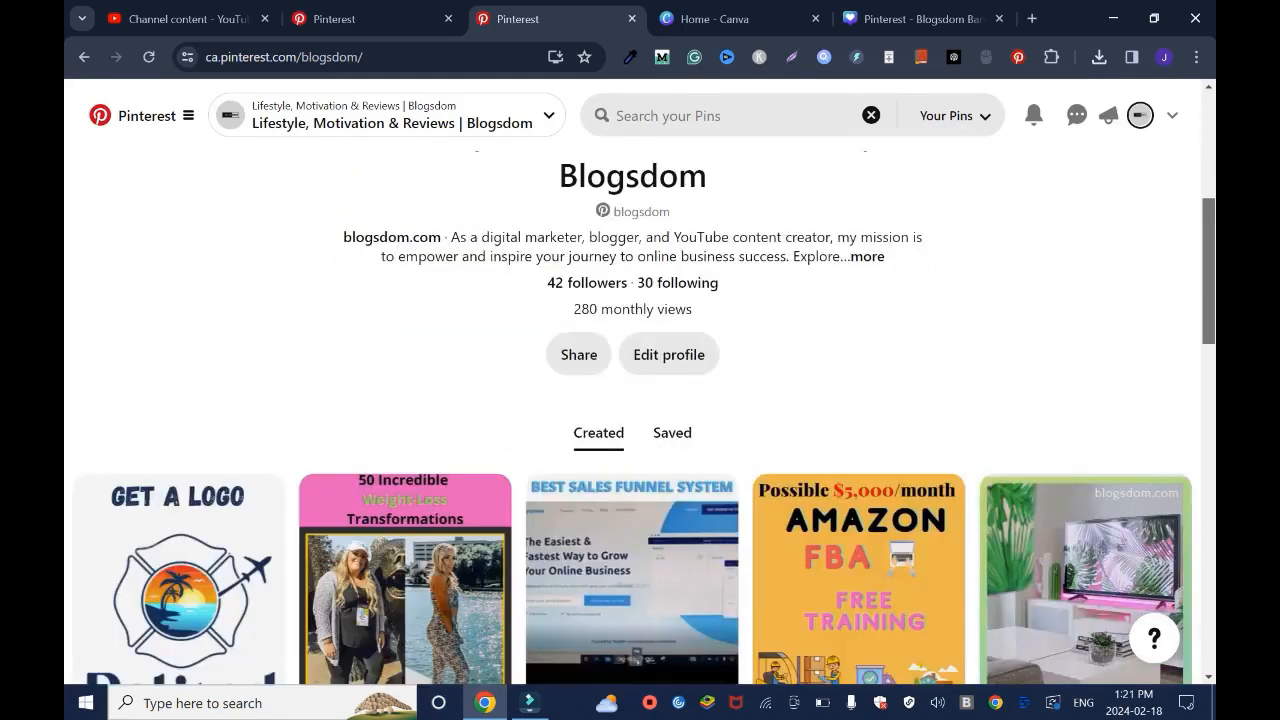
scroll(640, 418, up, 1)
scroll(640, 418, down, 2)
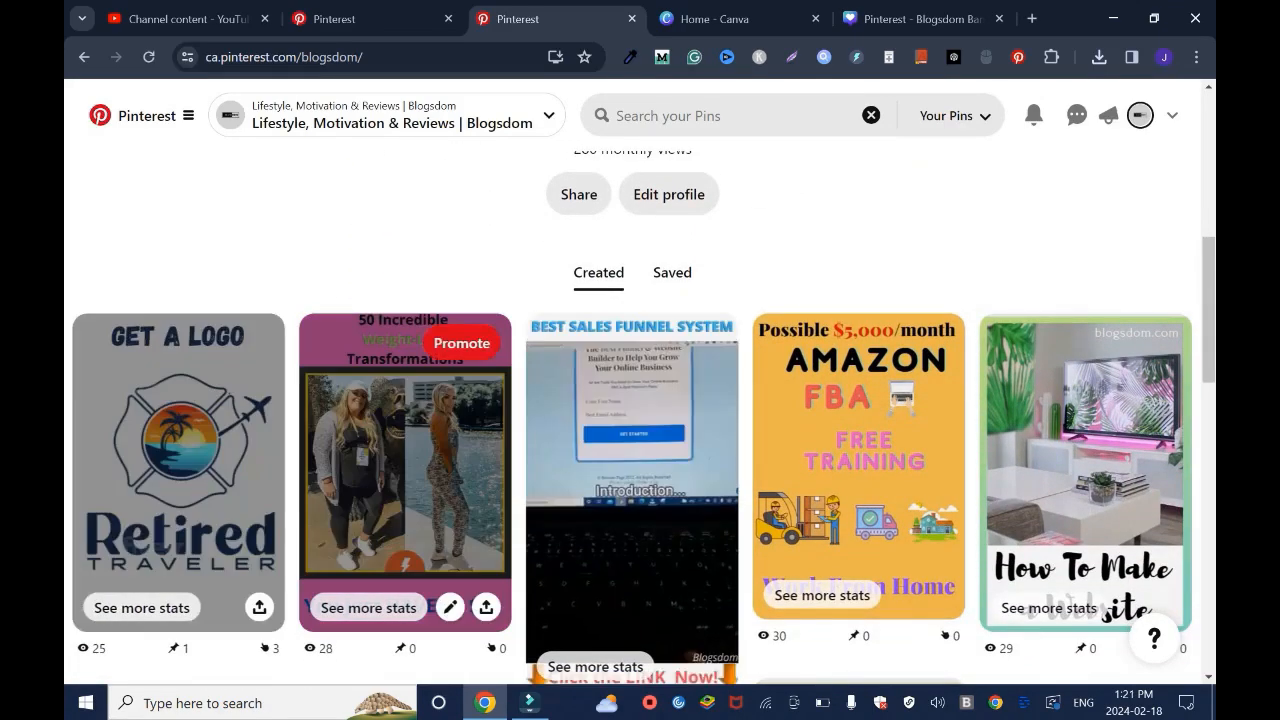
Close the banner design, return to the Canva home page and open the Pinterest Pin (1000 × 1500 px) templates by searching "pinterest".
drag(1209, 310, 1209, 160)
click(923, 19)
click(999, 18)
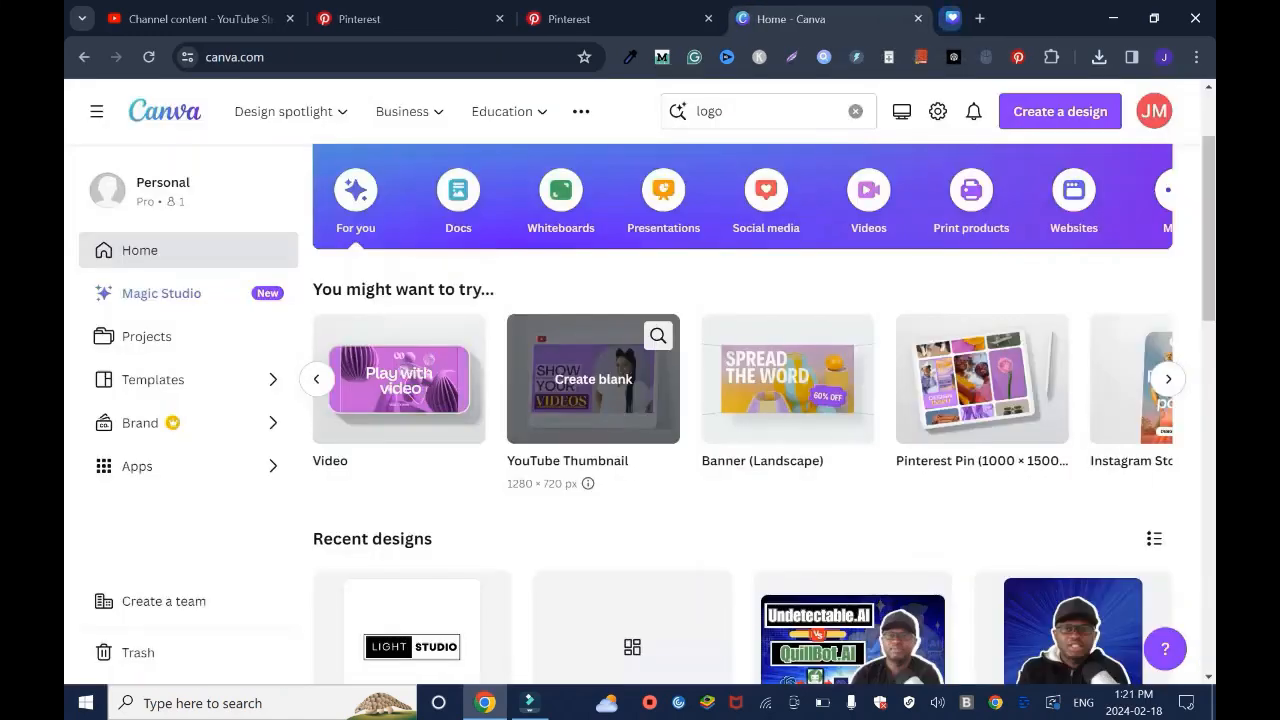
drag(1209, 210, 1209, 165)
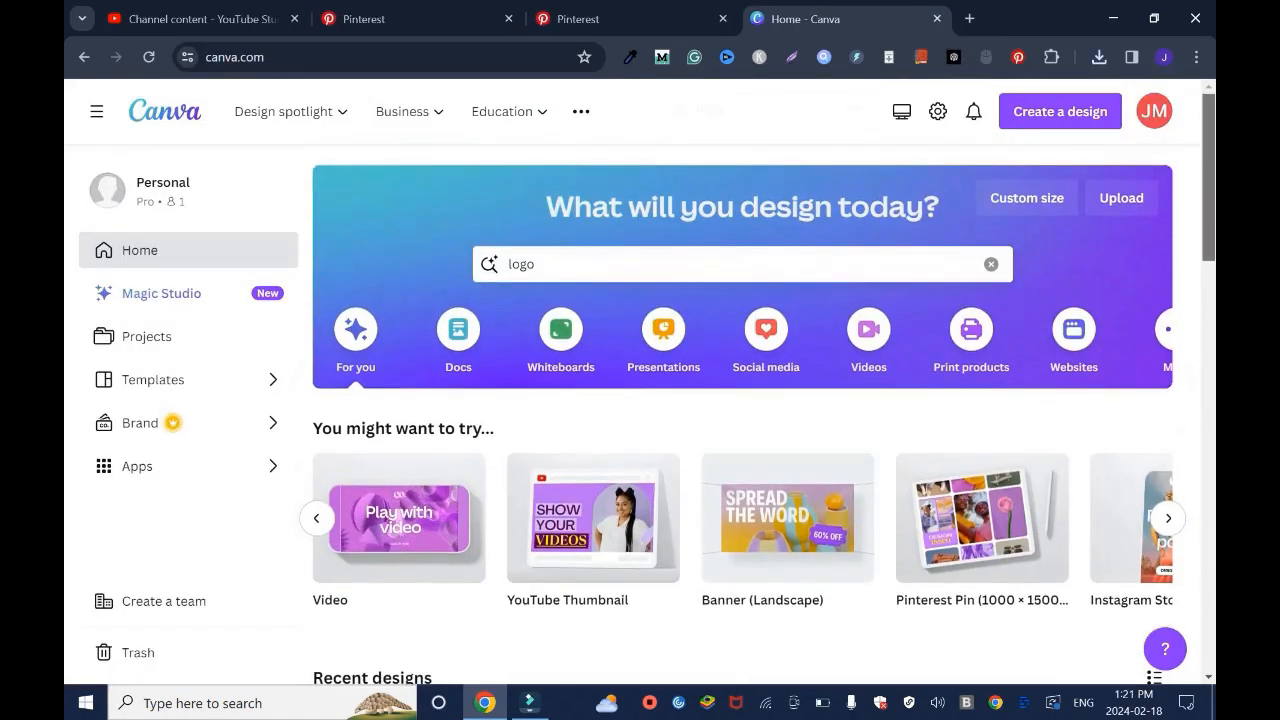
click(991, 264)
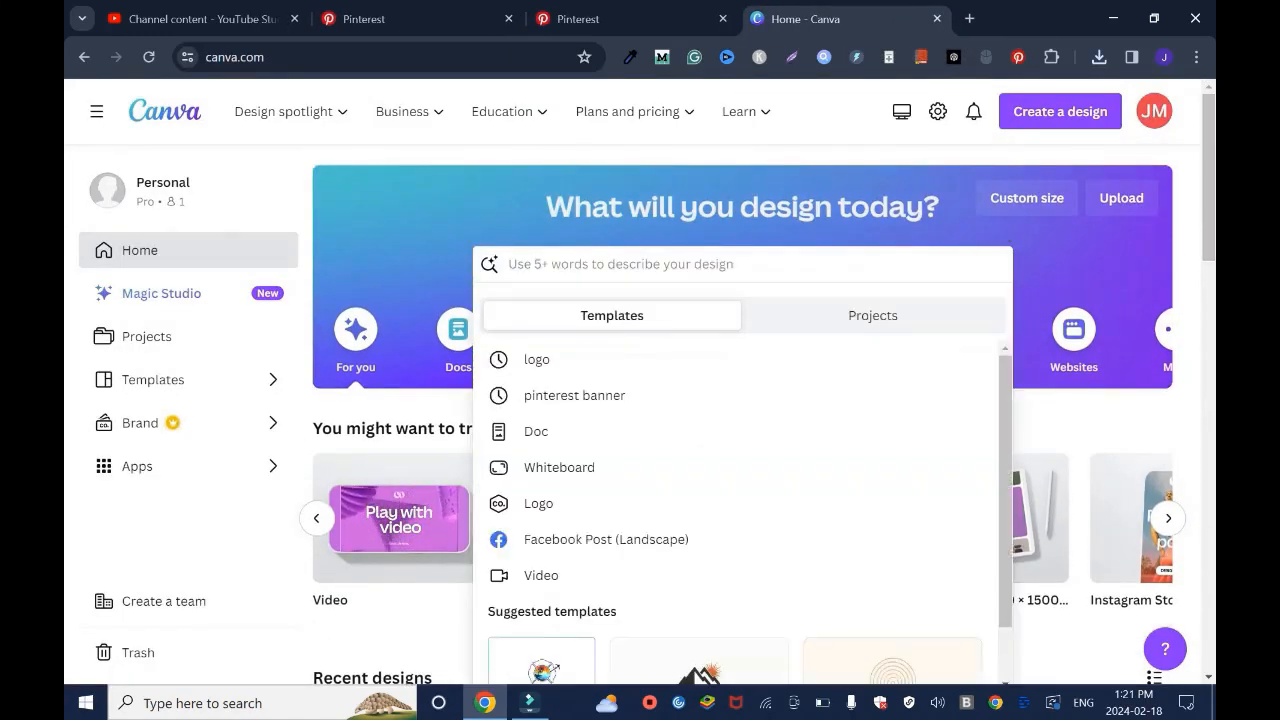
text(pinterest)
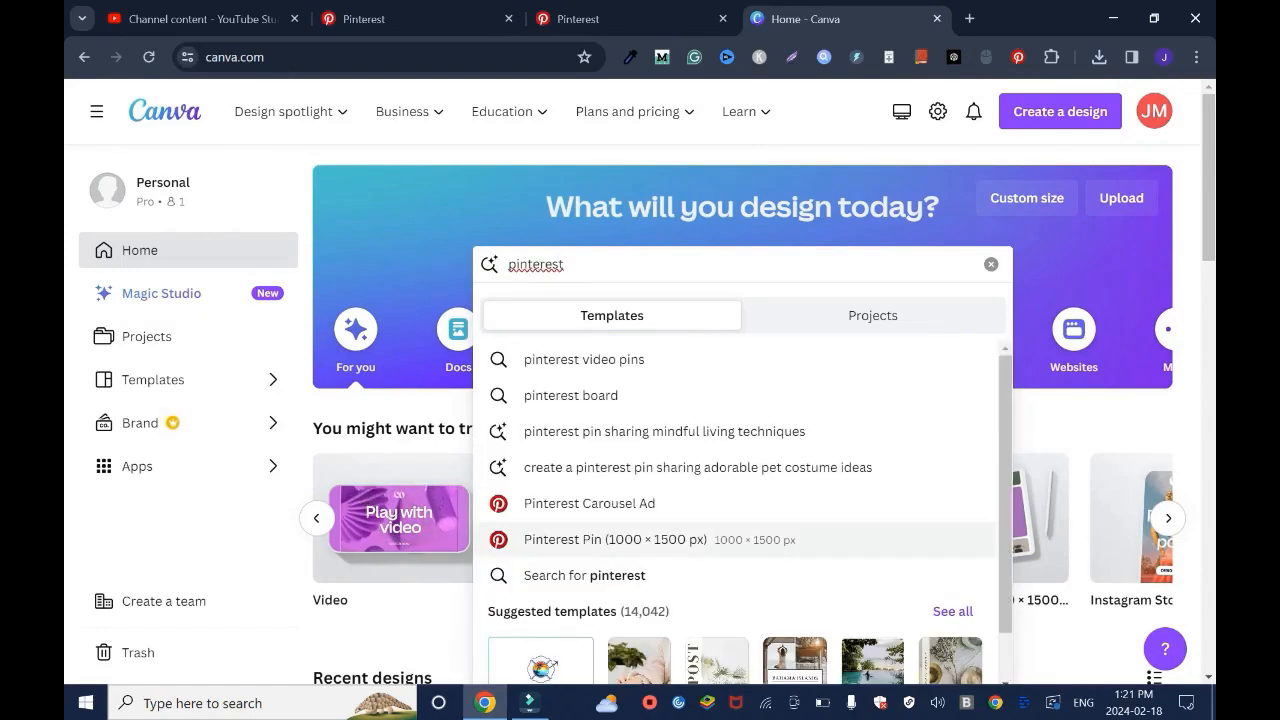
click(600, 534)
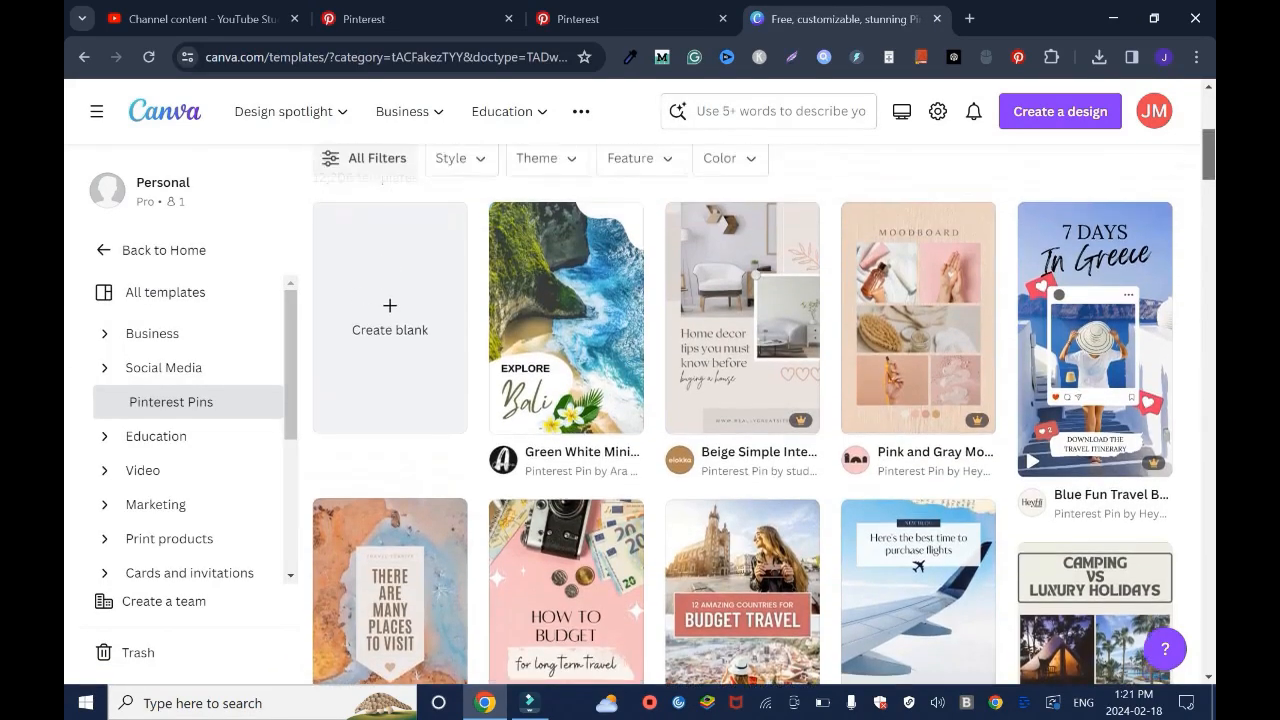
Look through the Pinterest Pin templates and create a blank Pin design.
scroll(742, 414, down, 7)
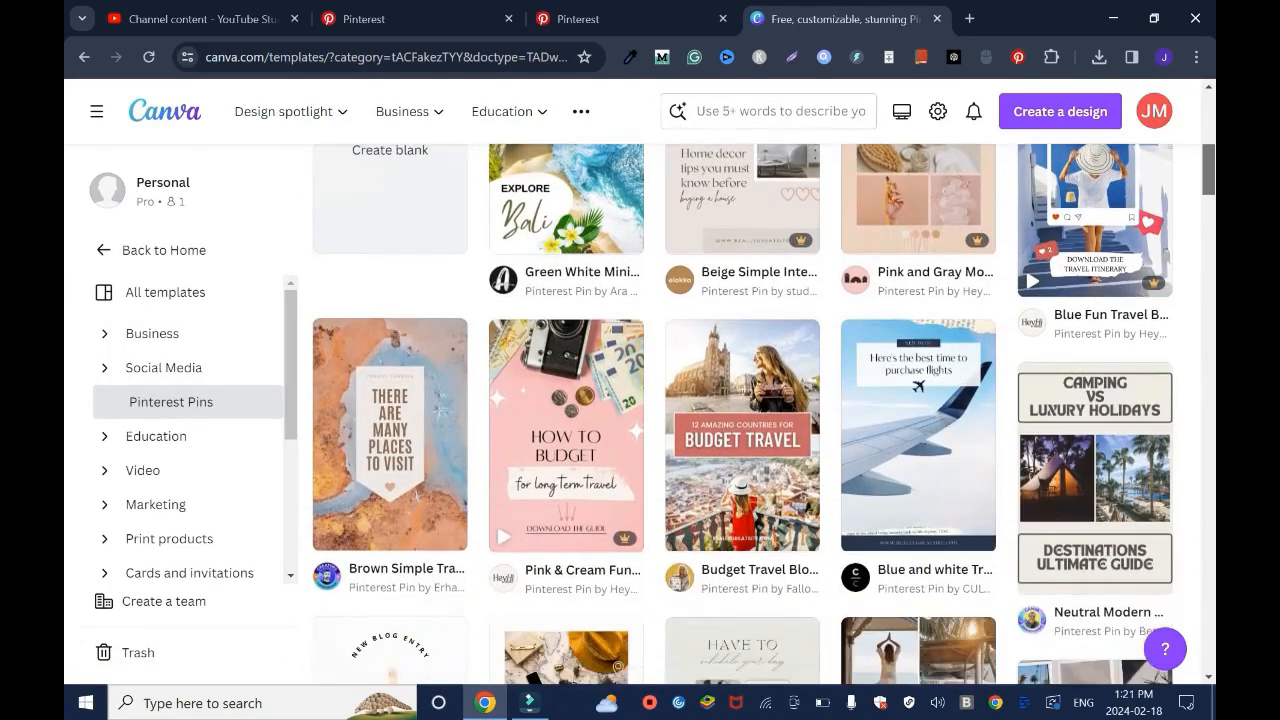
scroll(742, 414, down, 7)
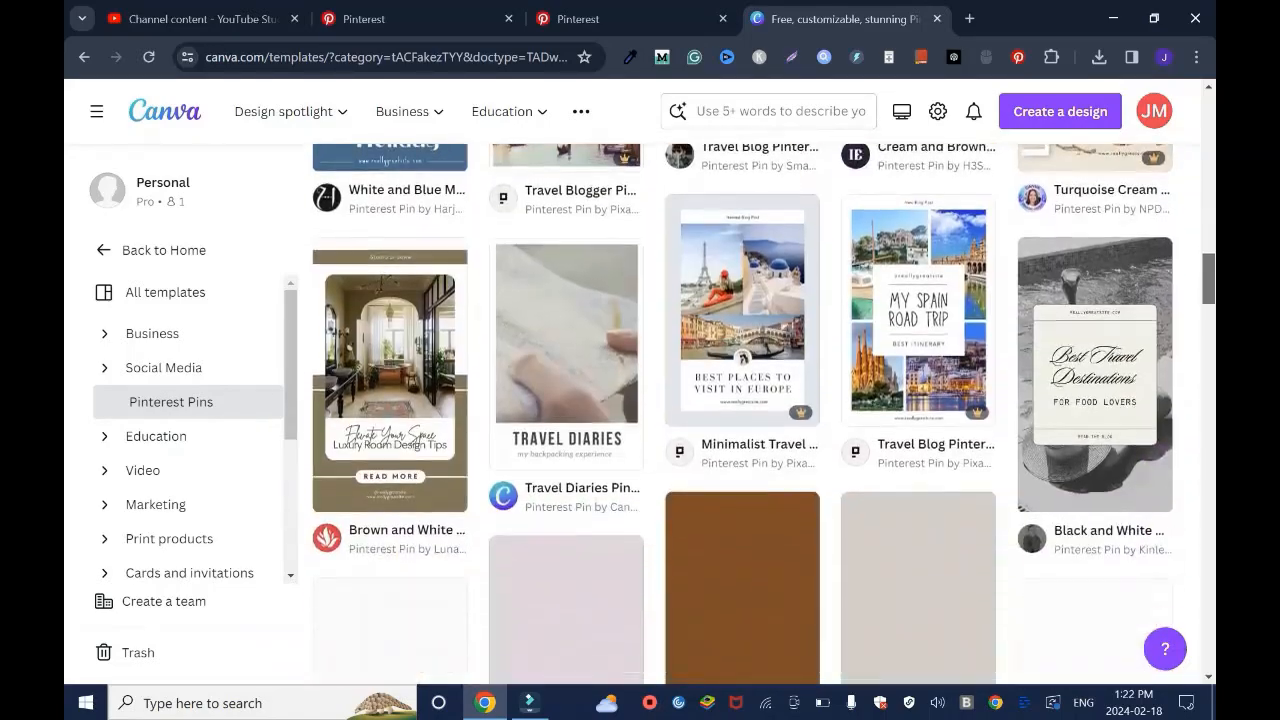
drag(1208, 279, 1208, 149)
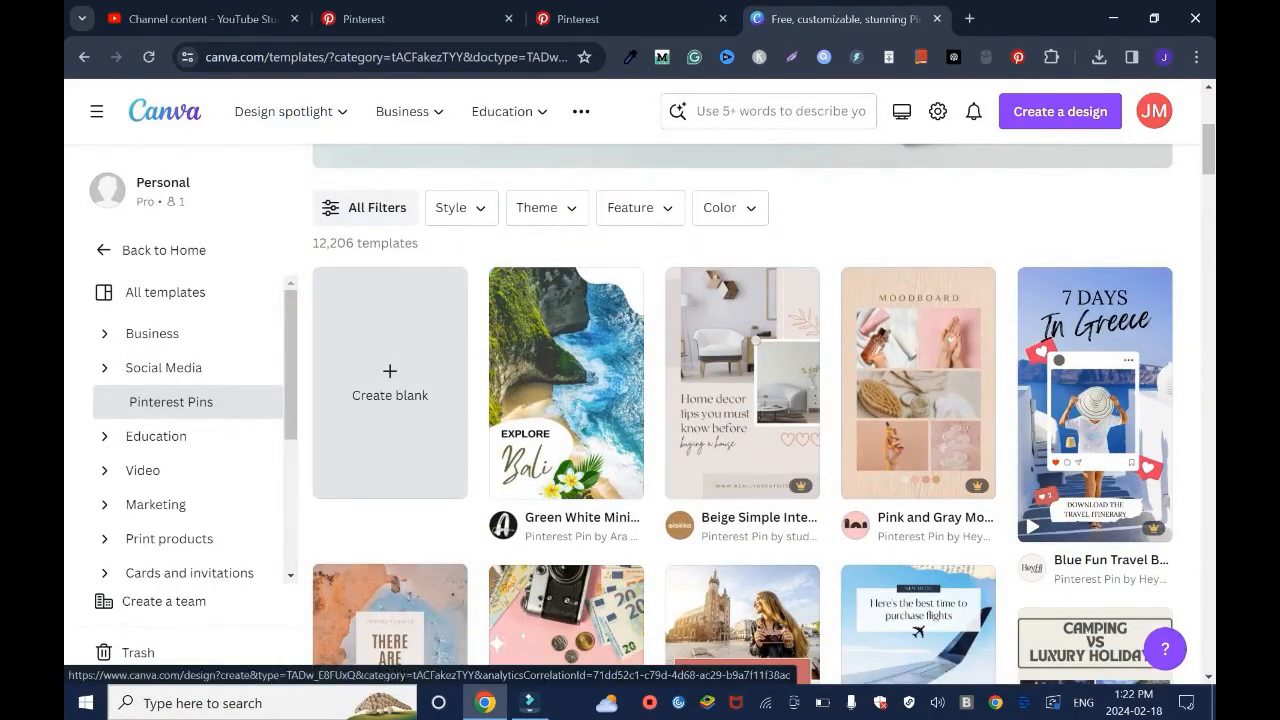
click(390, 383)
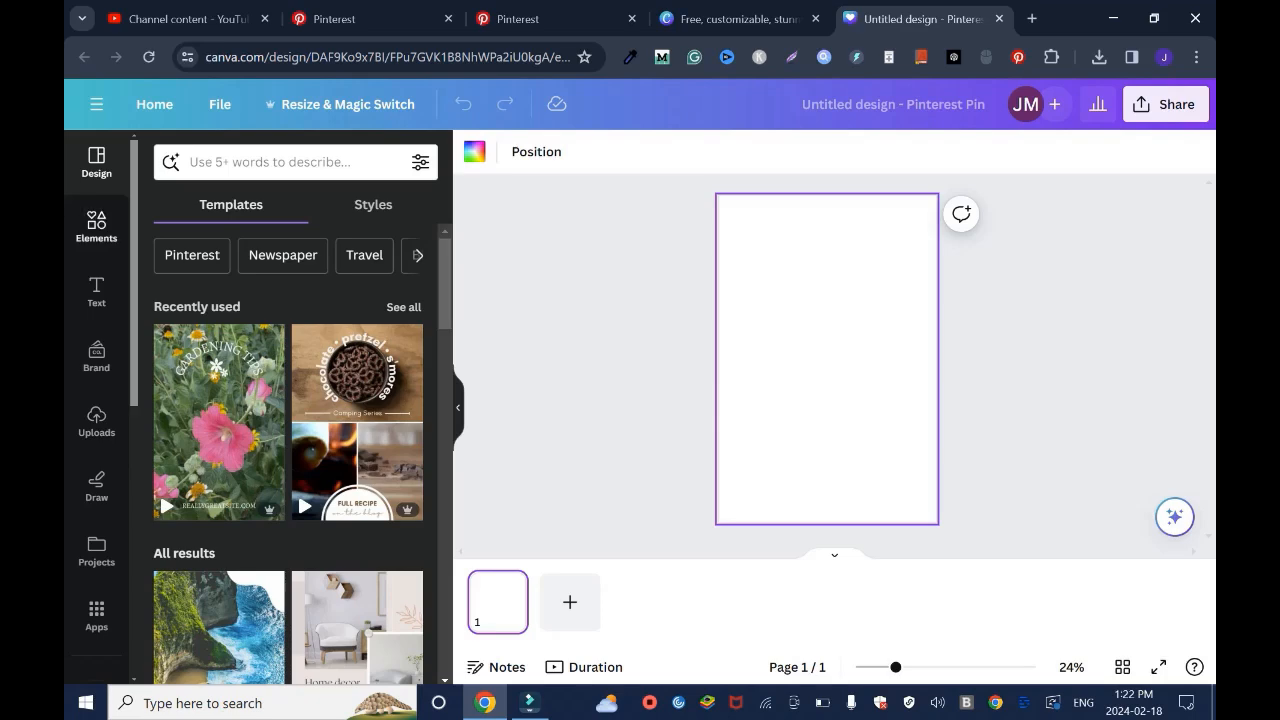
Find graphics for "success" and add the man on the colored success staircase to the page.
click(96, 226)
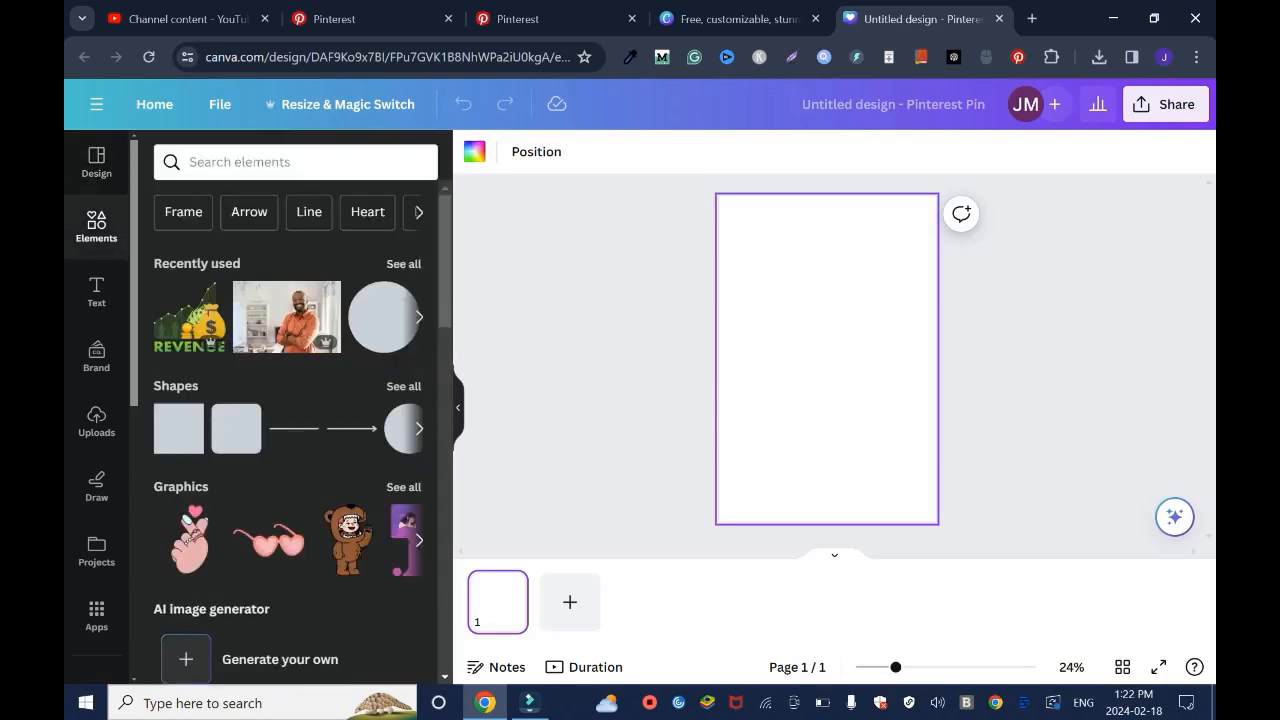
click(295, 162)
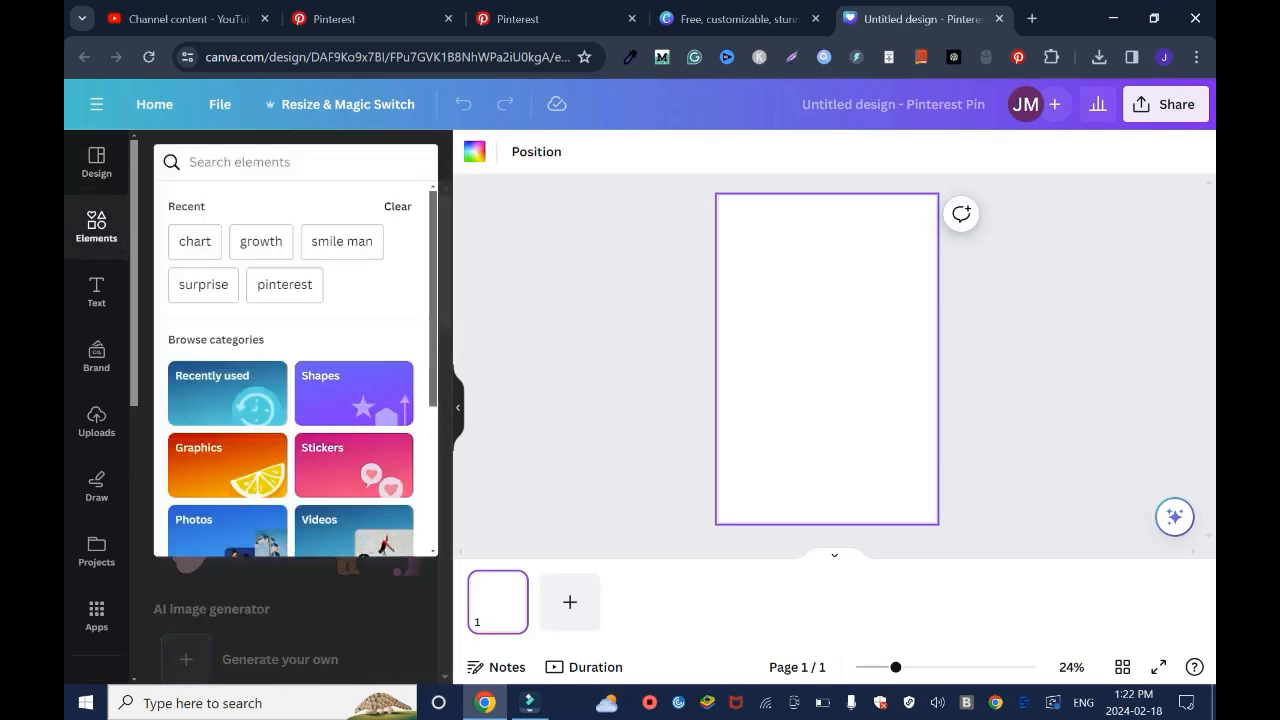
text(success)
key(Return)
click(218, 205)
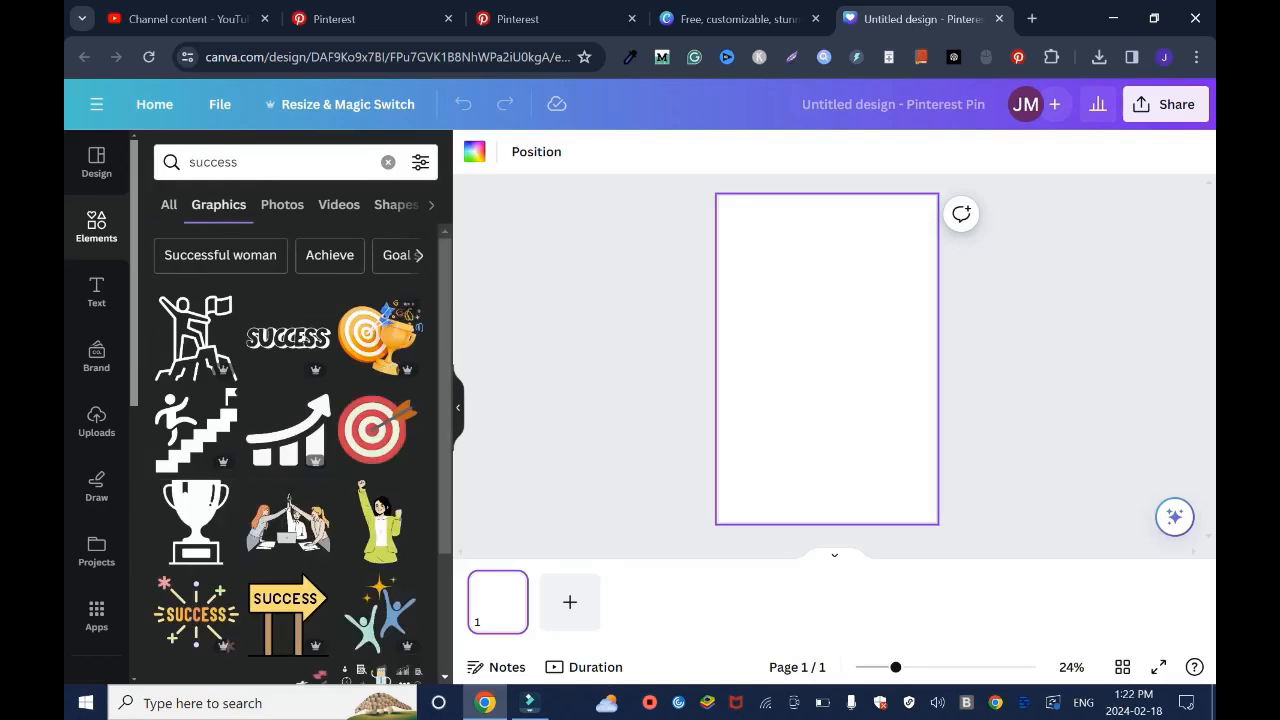
scroll(381, 372, down, 3)
click(381, 372)
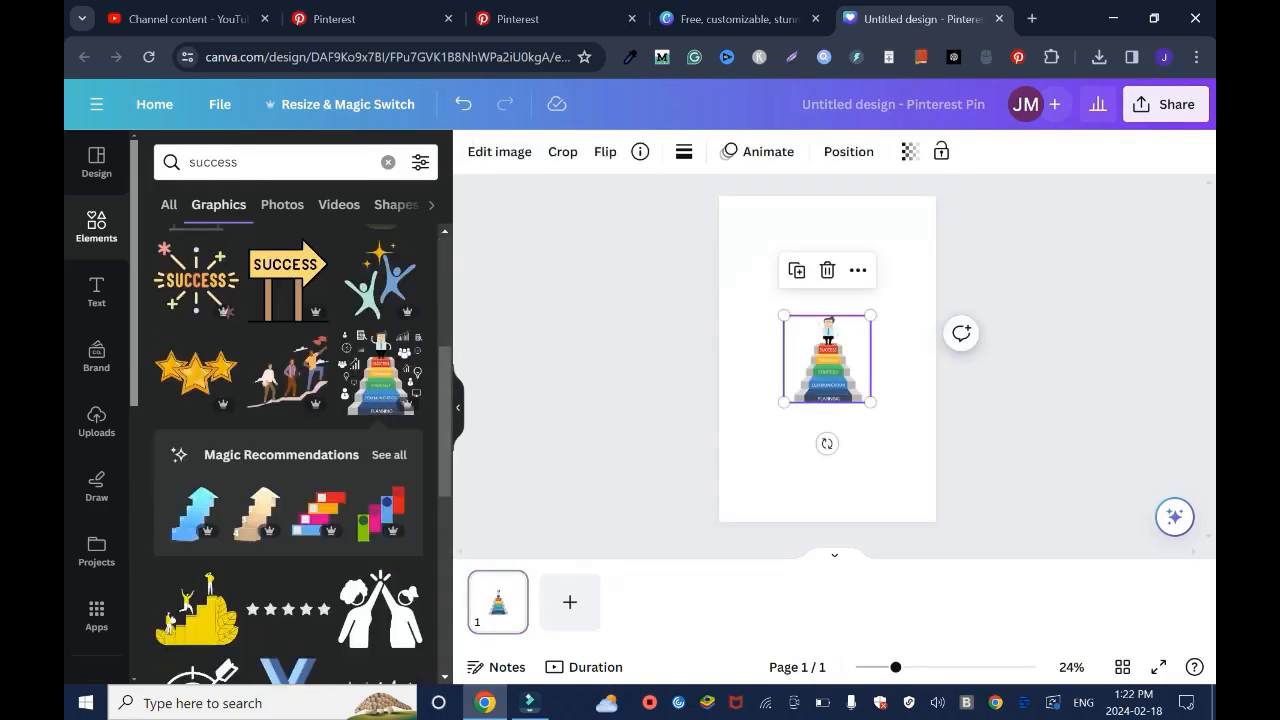
Enlarge the staircase graphic to fill the page width, leaving an empty strip beneath it.
click(858, 270)
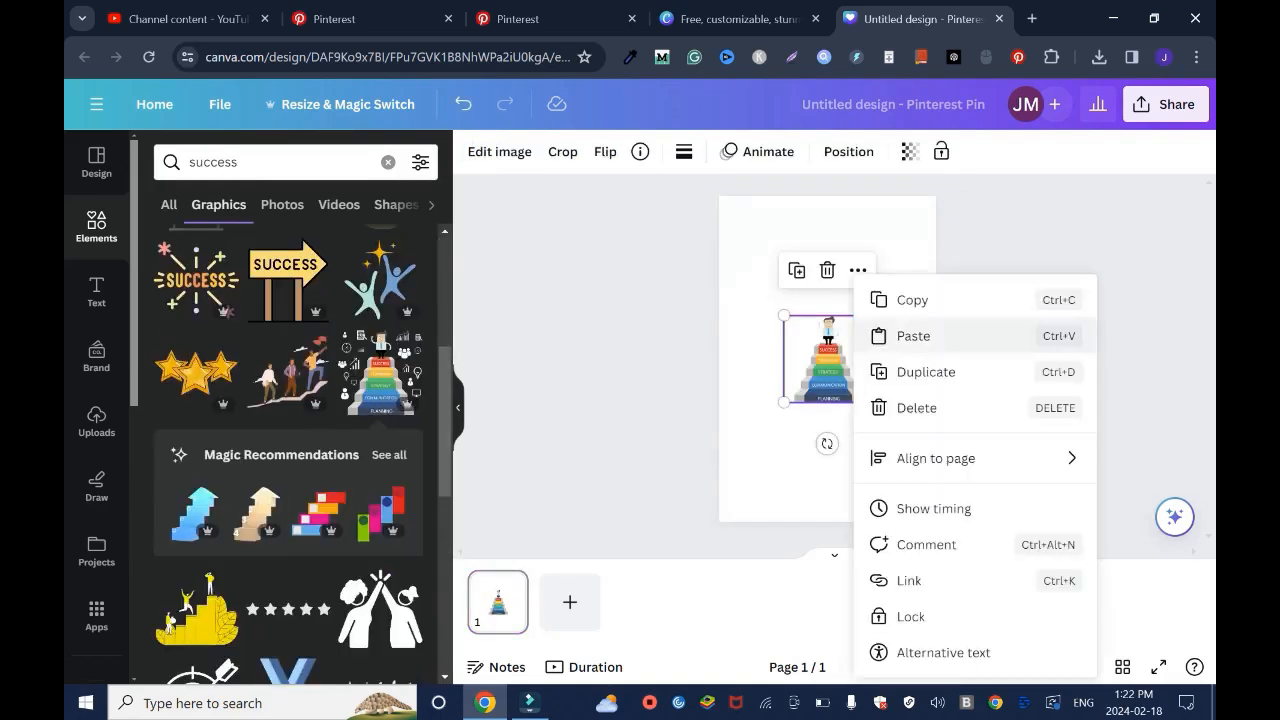
key(Escape)
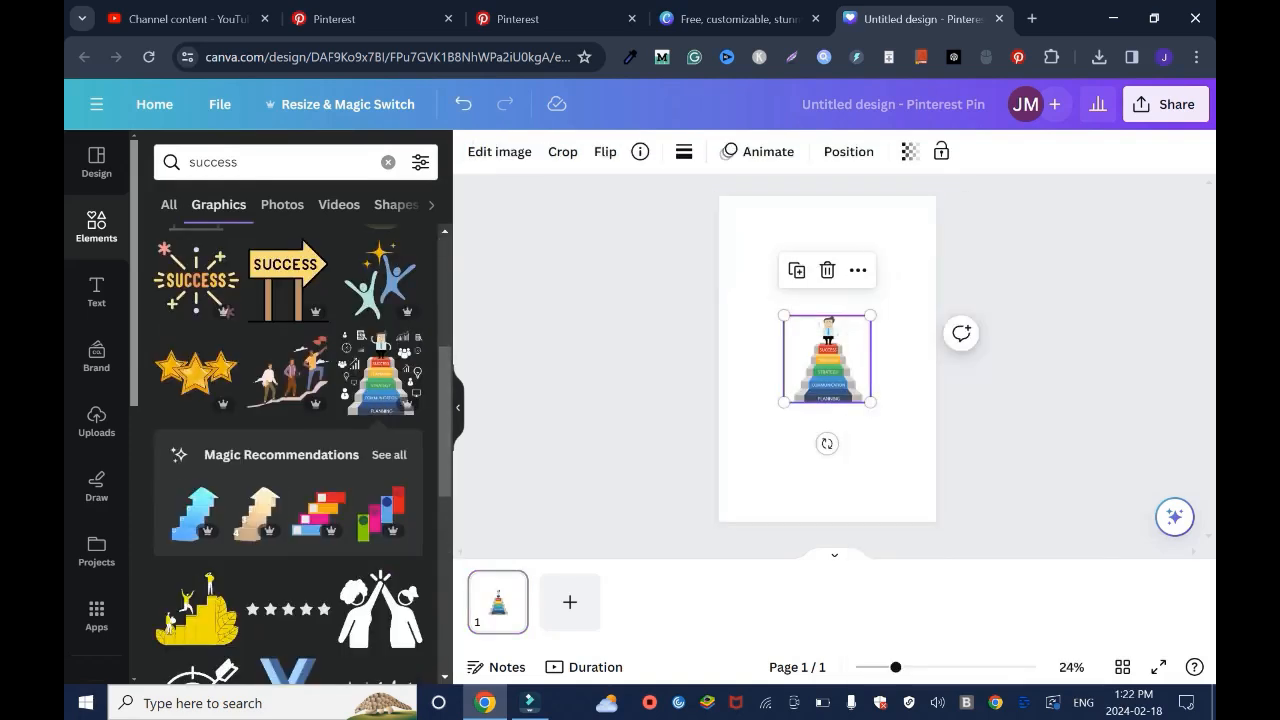
drag(827, 360, 762, 240)
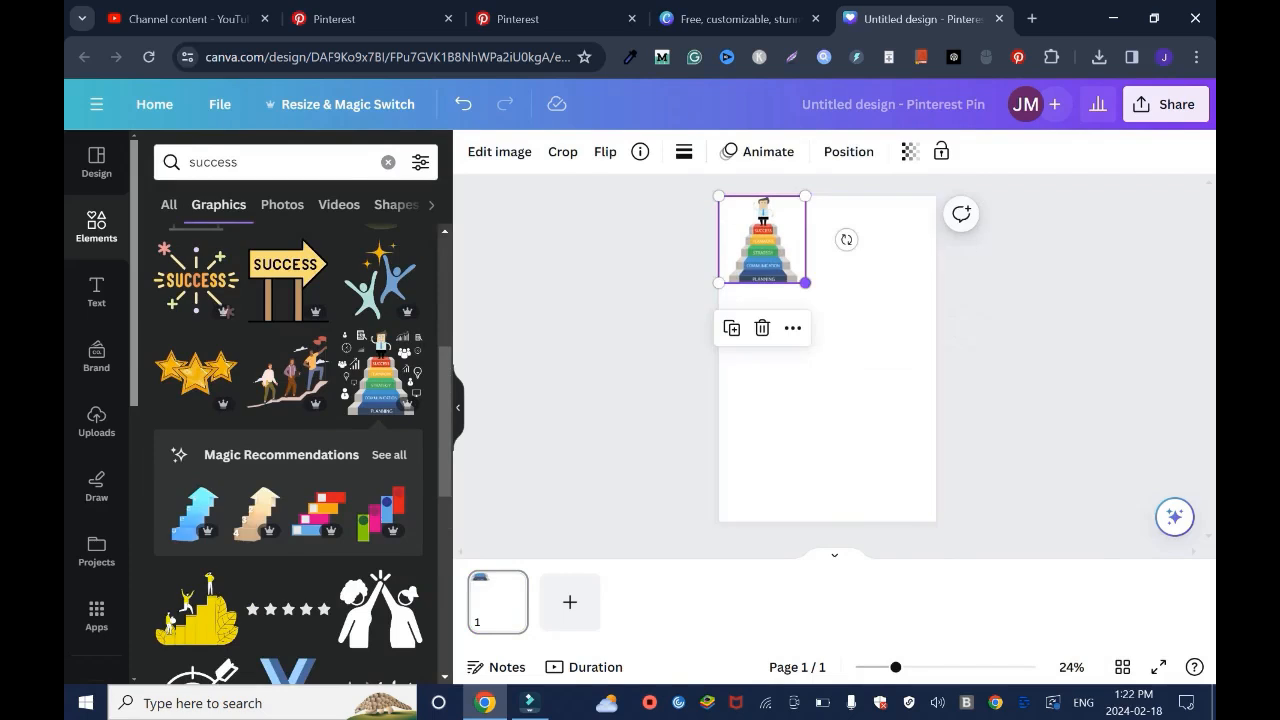
drag(805, 283, 990, 467)
drag(855, 345, 828, 385)
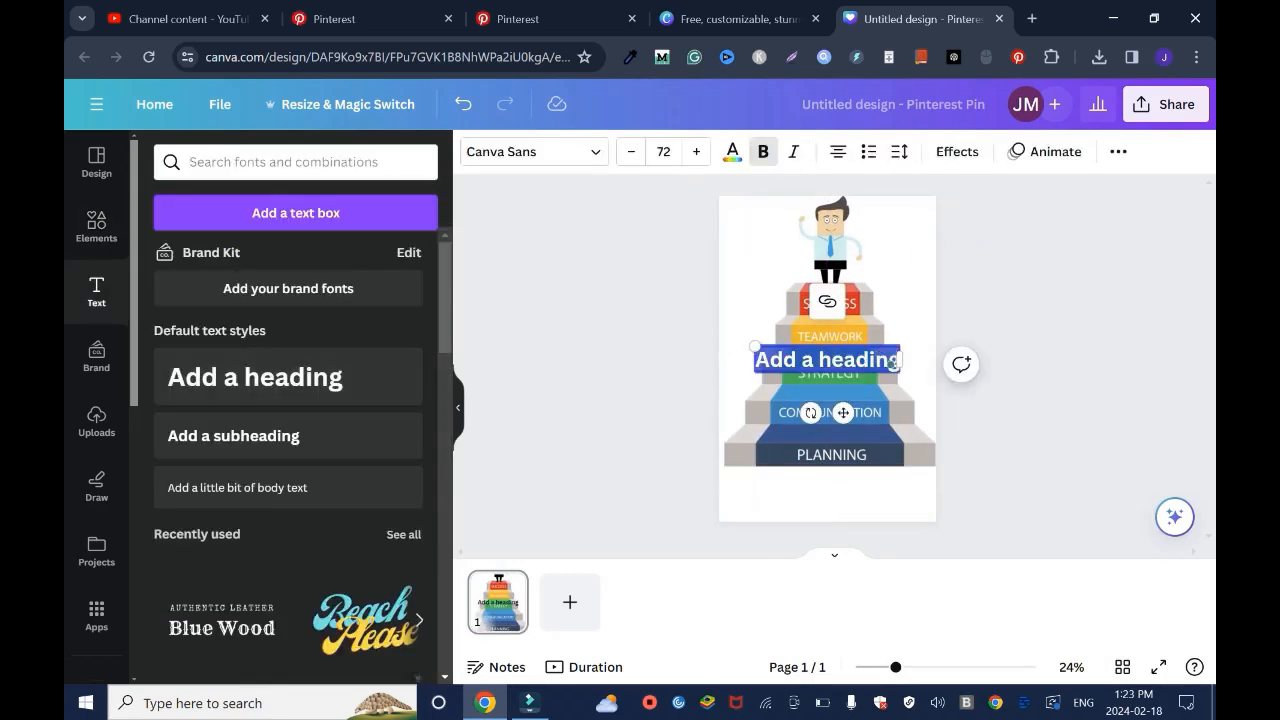
Enter "Success is Good!" as the heading text and place it in the blank area below the staircase.
text(Success)
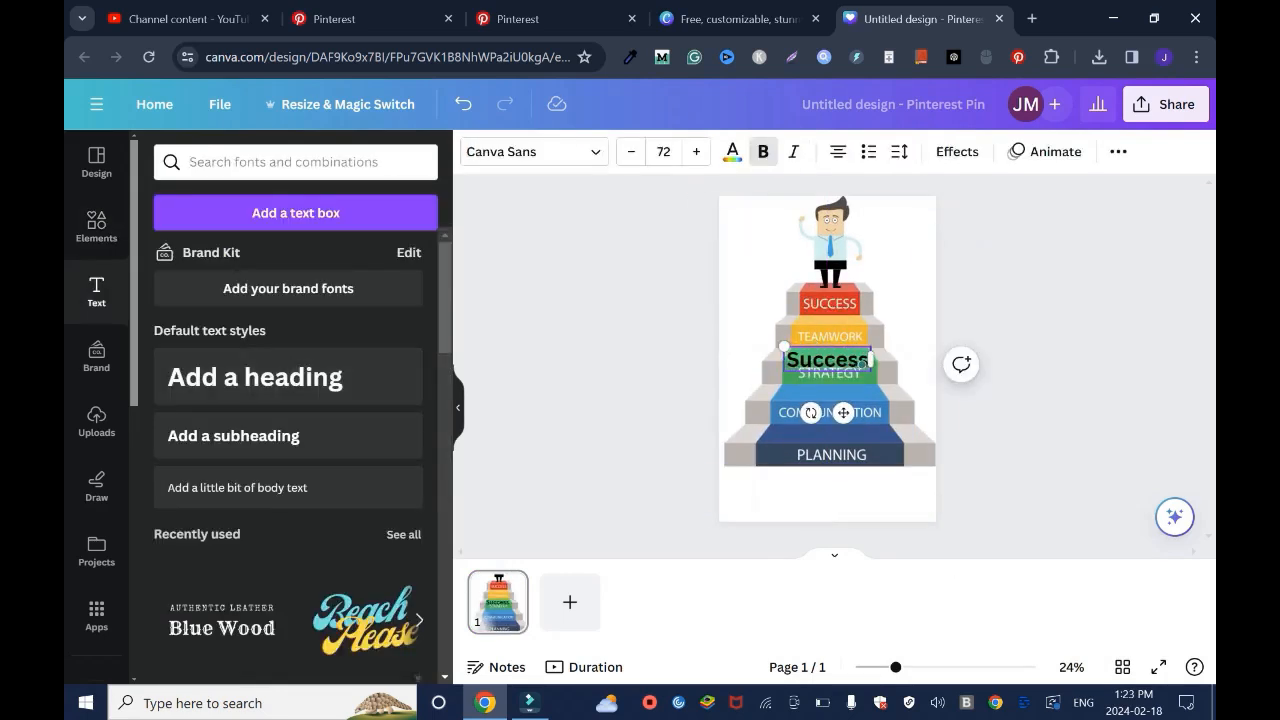
text( is Good)
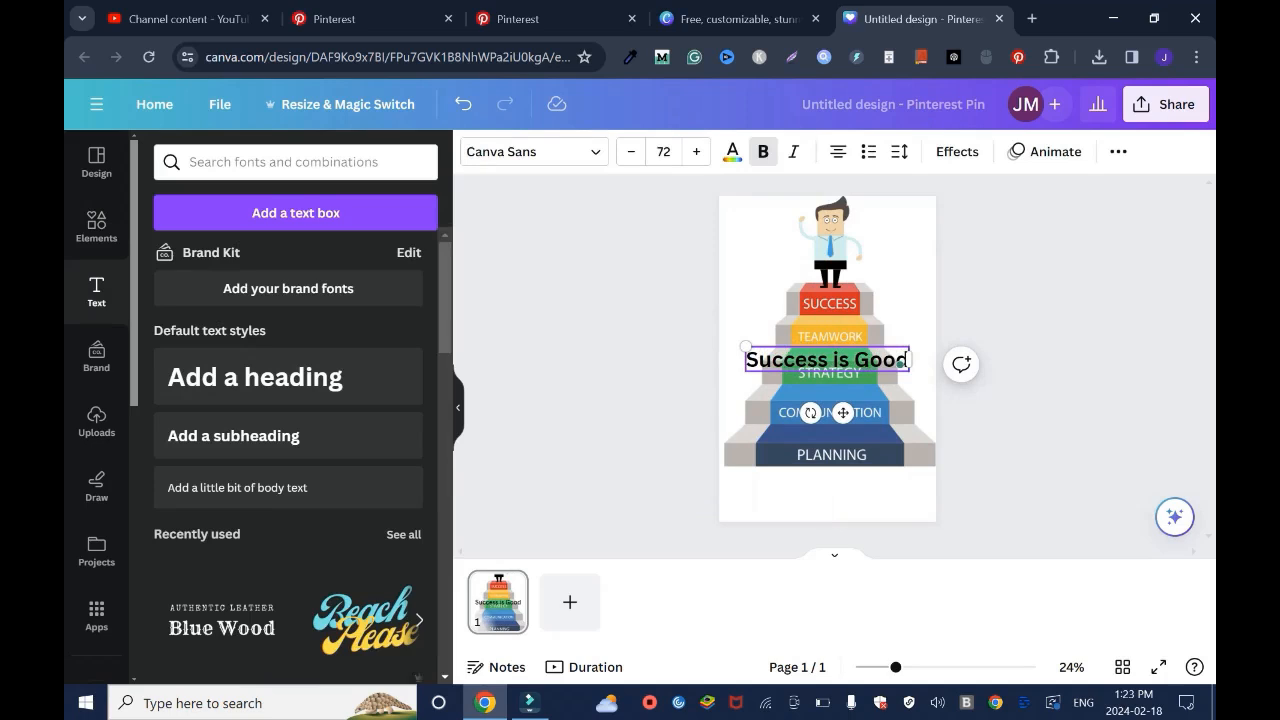
text(!)
drag(843, 412, 843, 546)
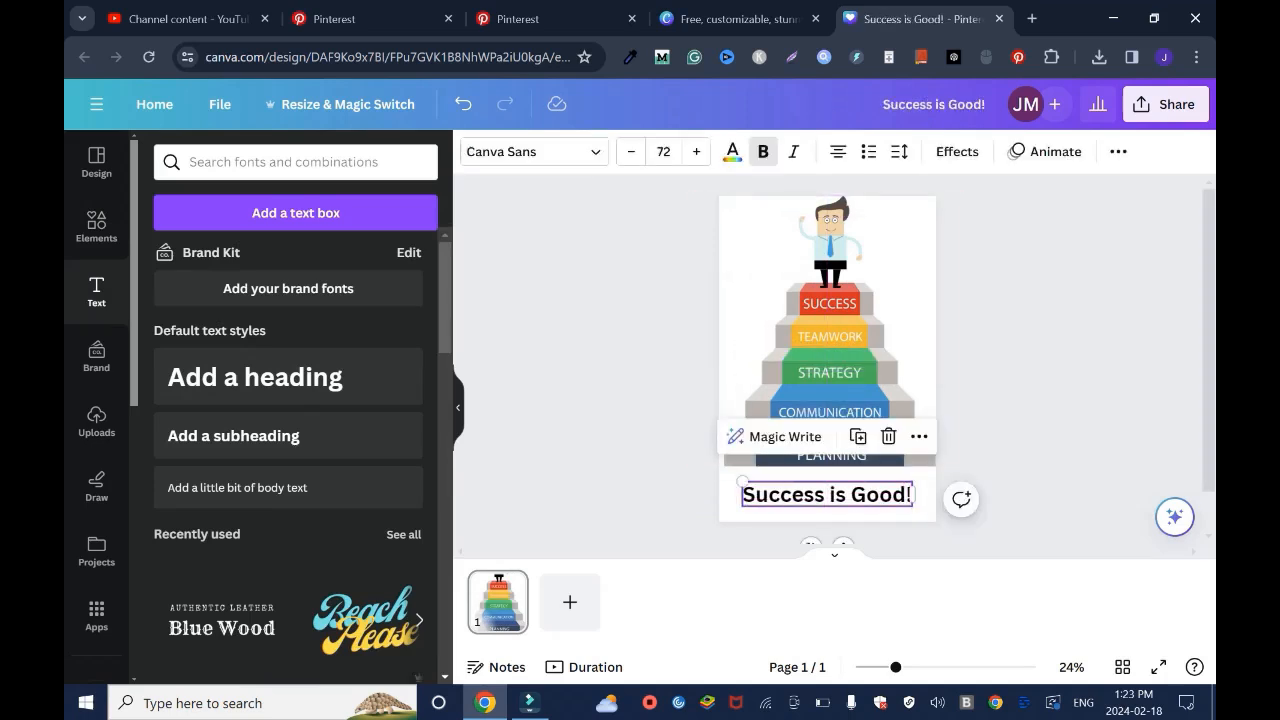
Color the "Success is Good!" heading dark blue and enlarge it to span nearly the full page width.
click(732, 151)
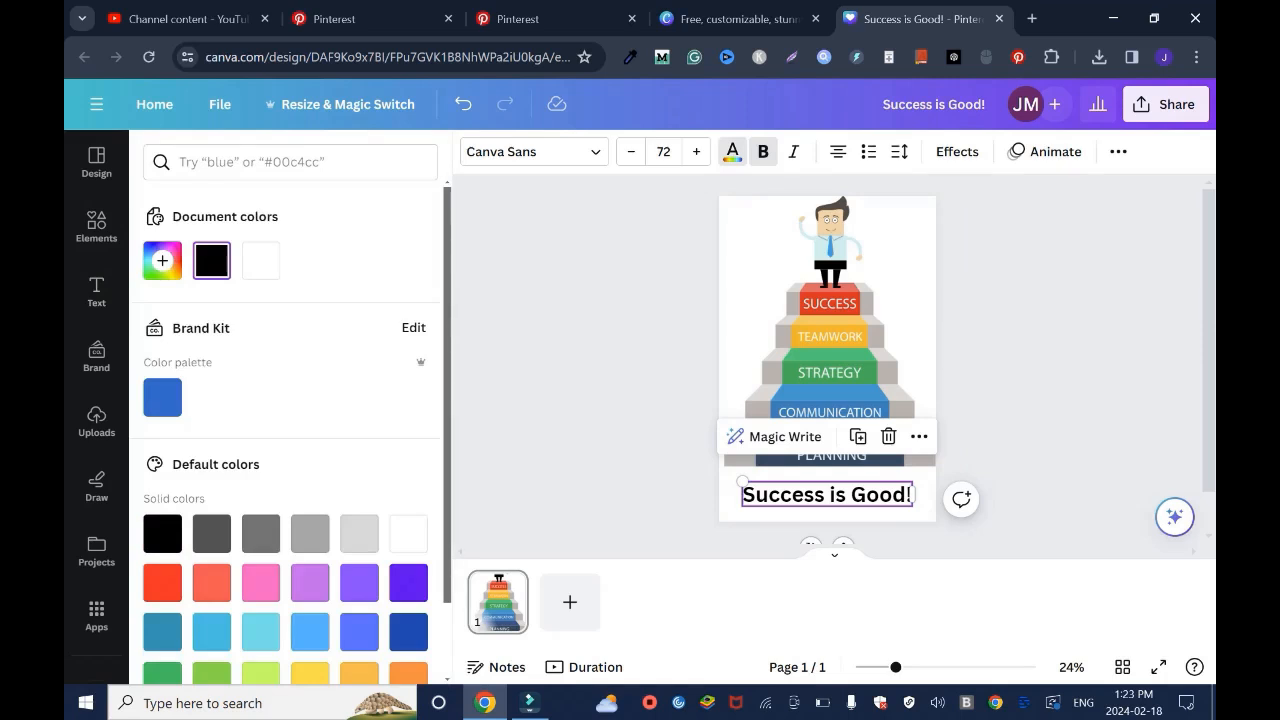
click(408, 631)
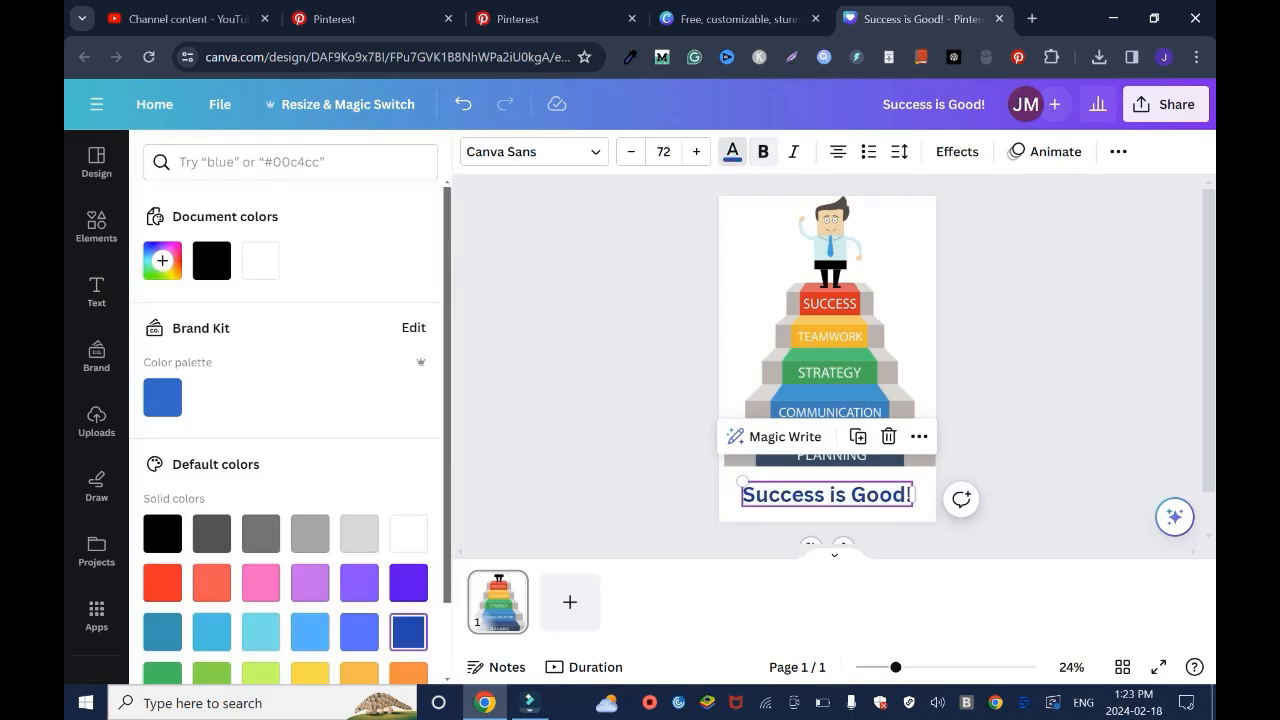
key(ctrl+b)
drag(912, 482, 868, 494)
click(1020, 470)
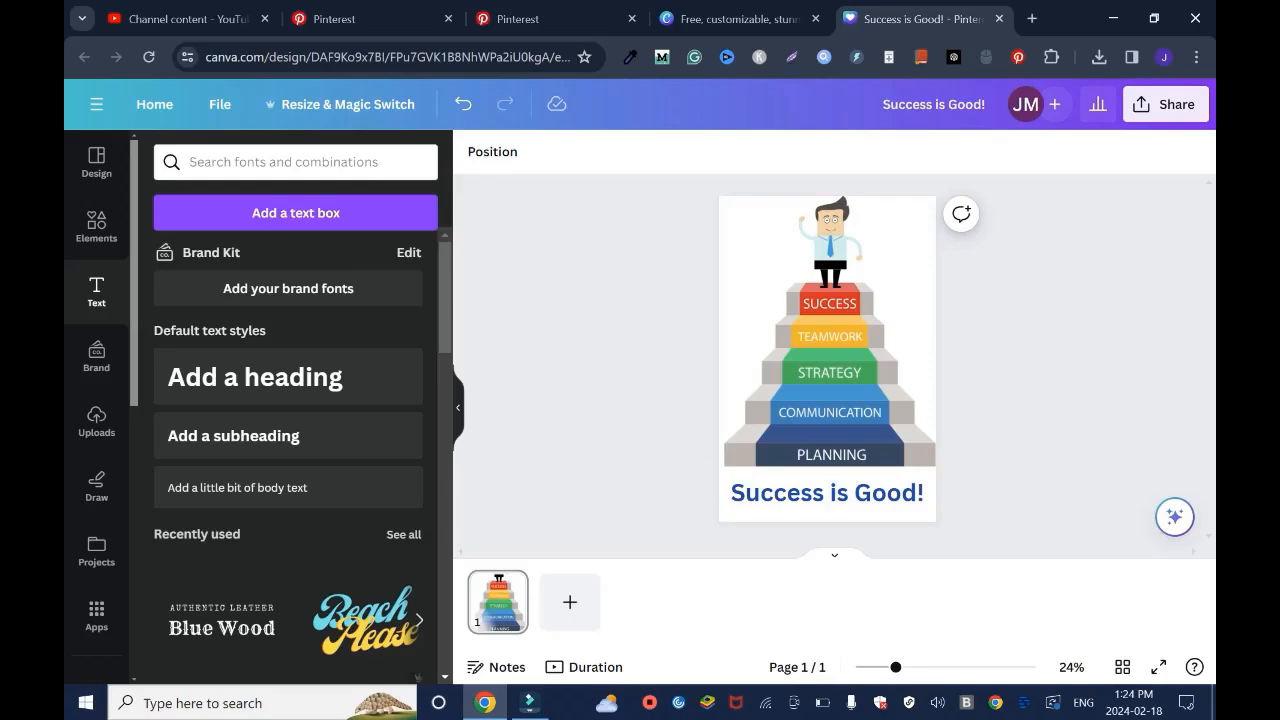
Find graphics for "money" and place the animated falling banknotes over the man and the upper stairs.
click(96, 226)
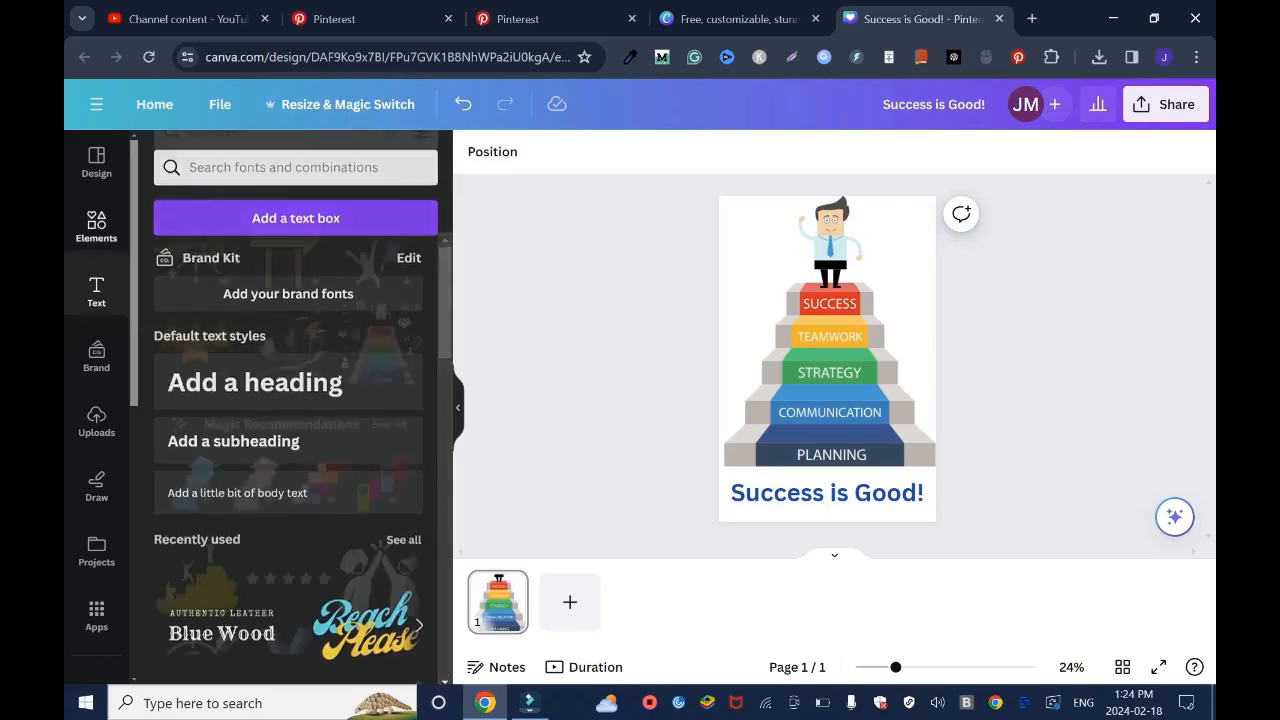
click(388, 162)
text(money)
key(Return)
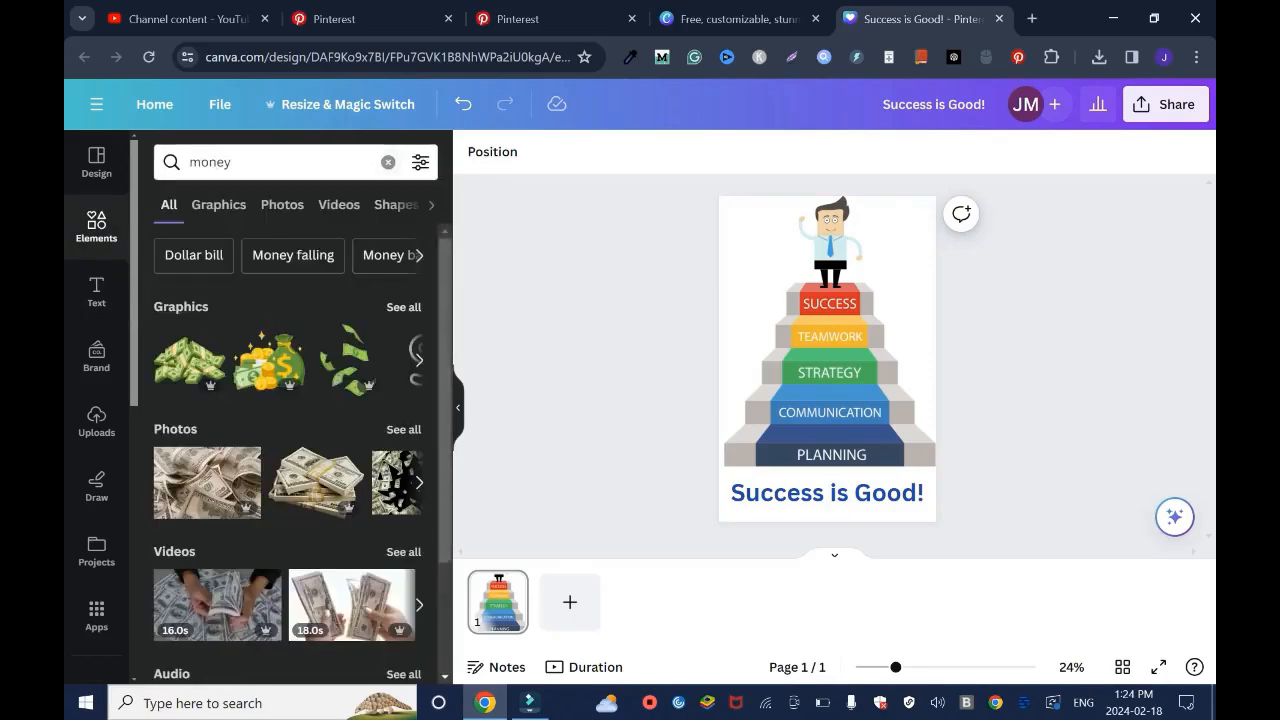
click(218, 205)
scroll(205, 415, down, 5)
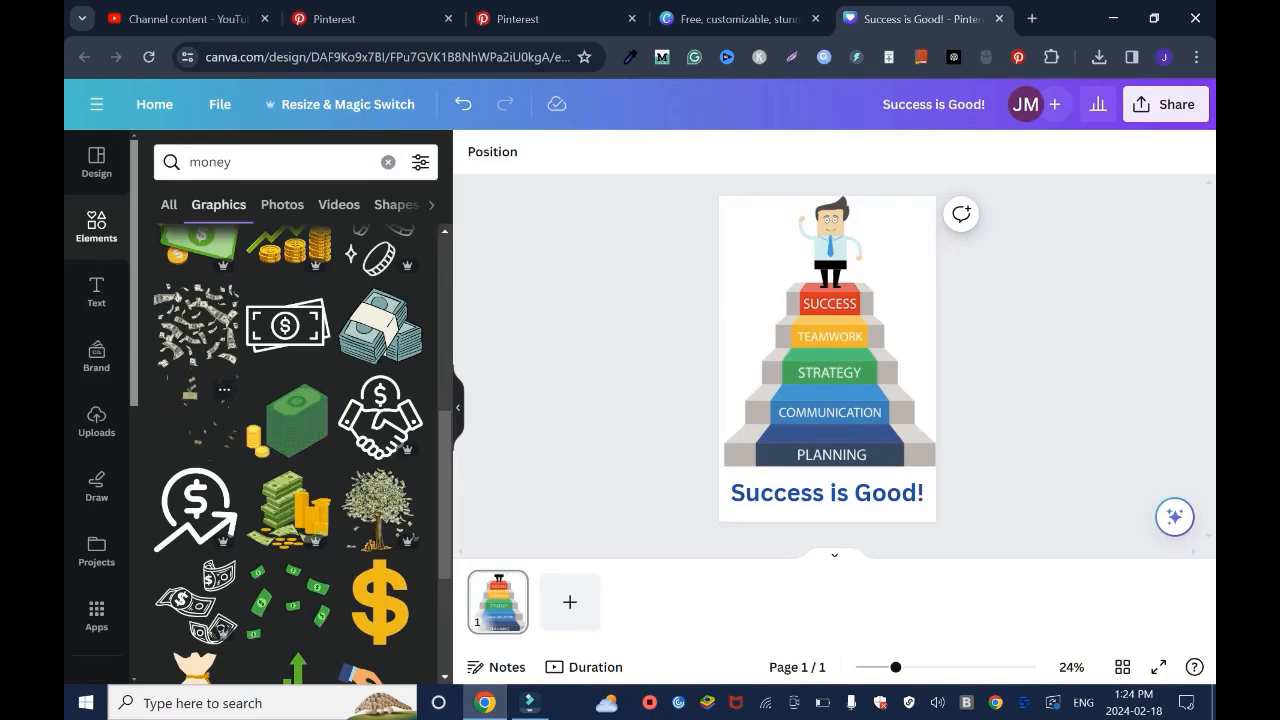
click(196, 418)
drag(827, 350, 827, 274)
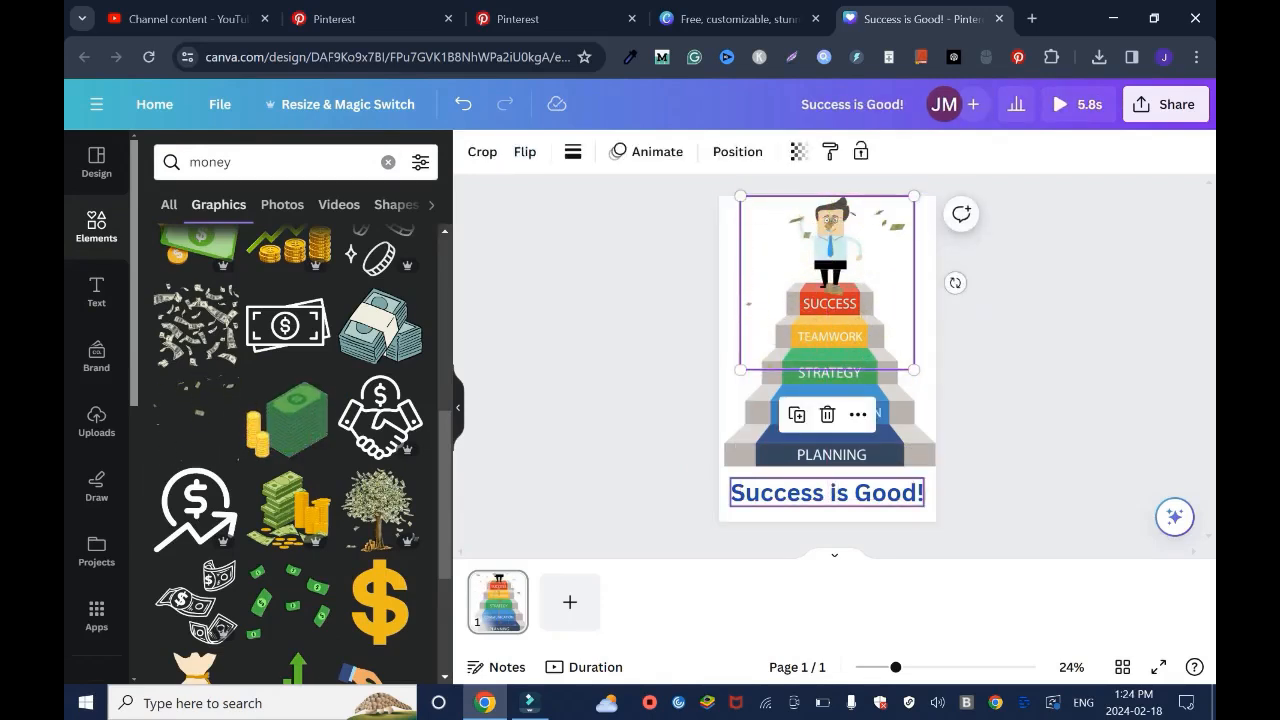
Recolor the "Success is Good!" heading green and apply the Outline text effect.
click(827, 492)
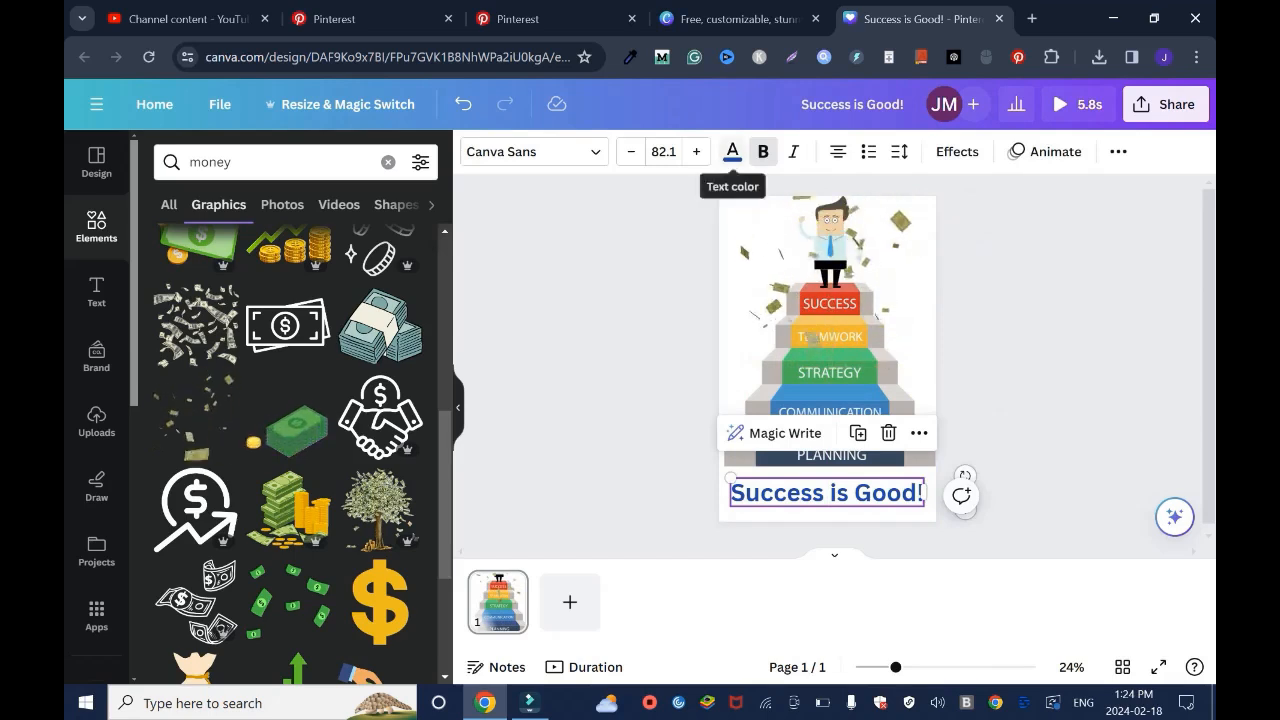
click(732, 151)
click(957, 151)
click(383, 385)
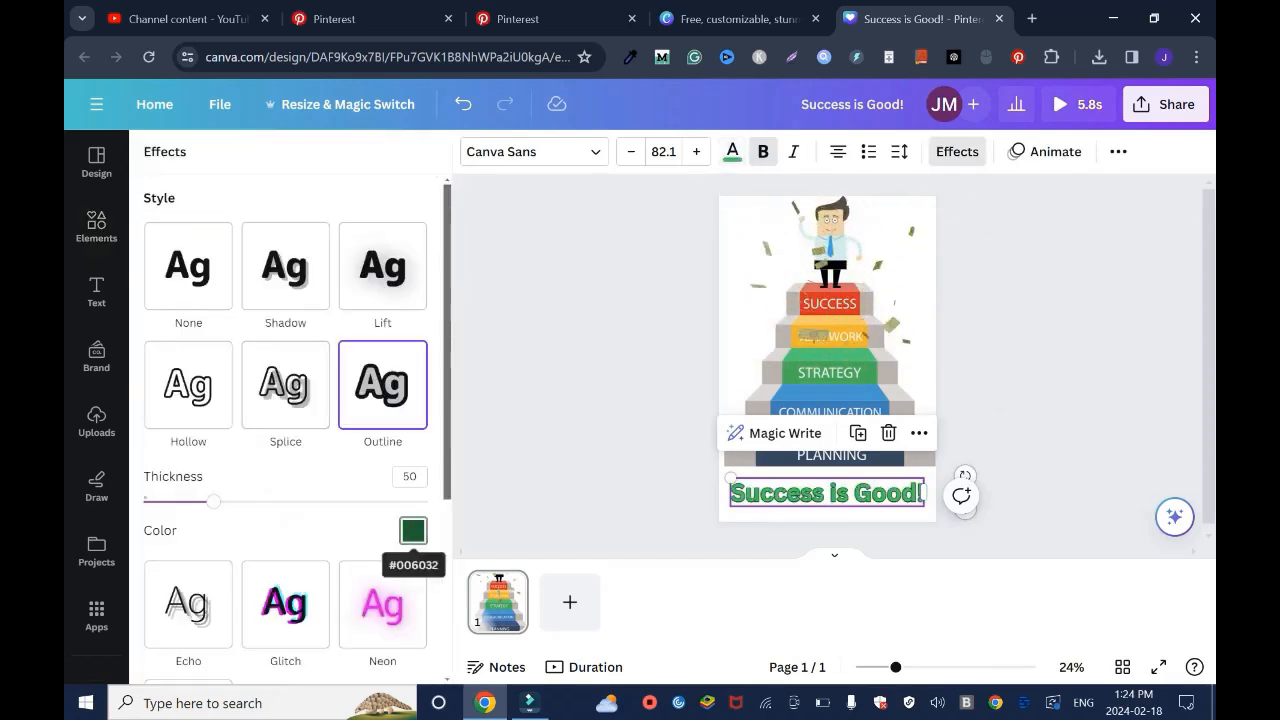
Set the heading's outline color to Dark Gray #545454 and its thickness to 100.
click(413, 530)
click(254, 341)
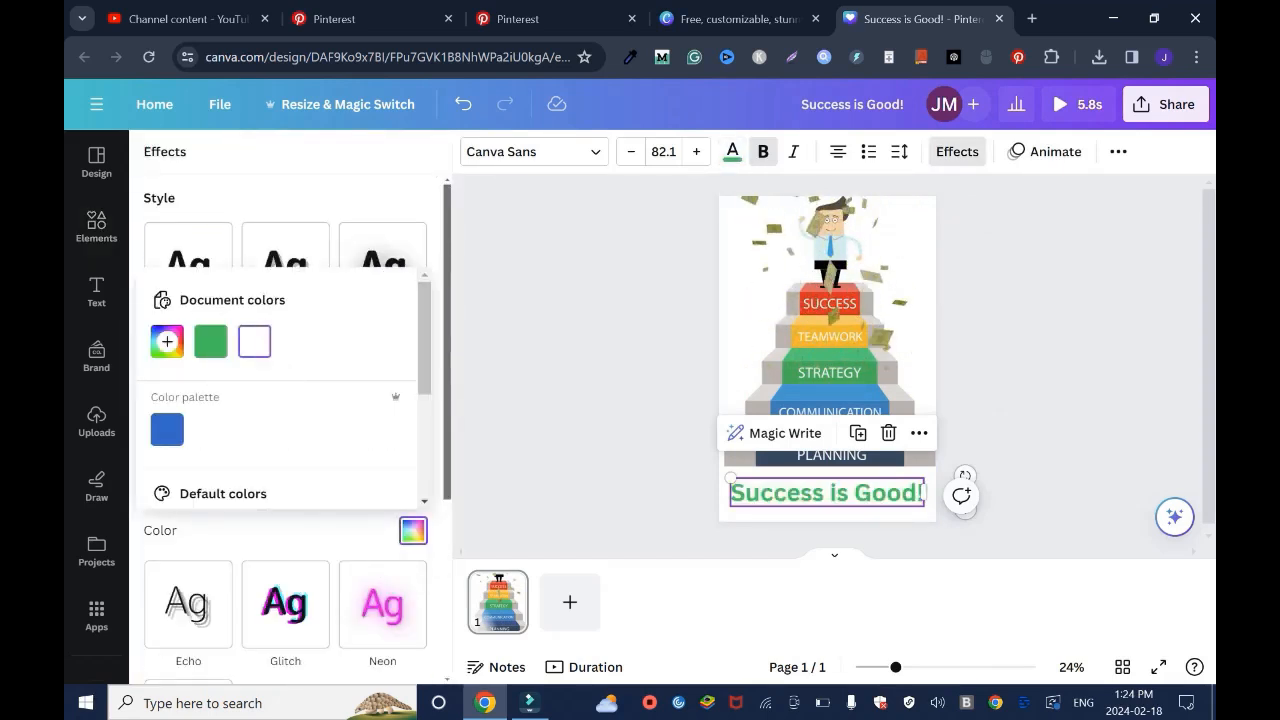
scroll(280, 400, down, 3)
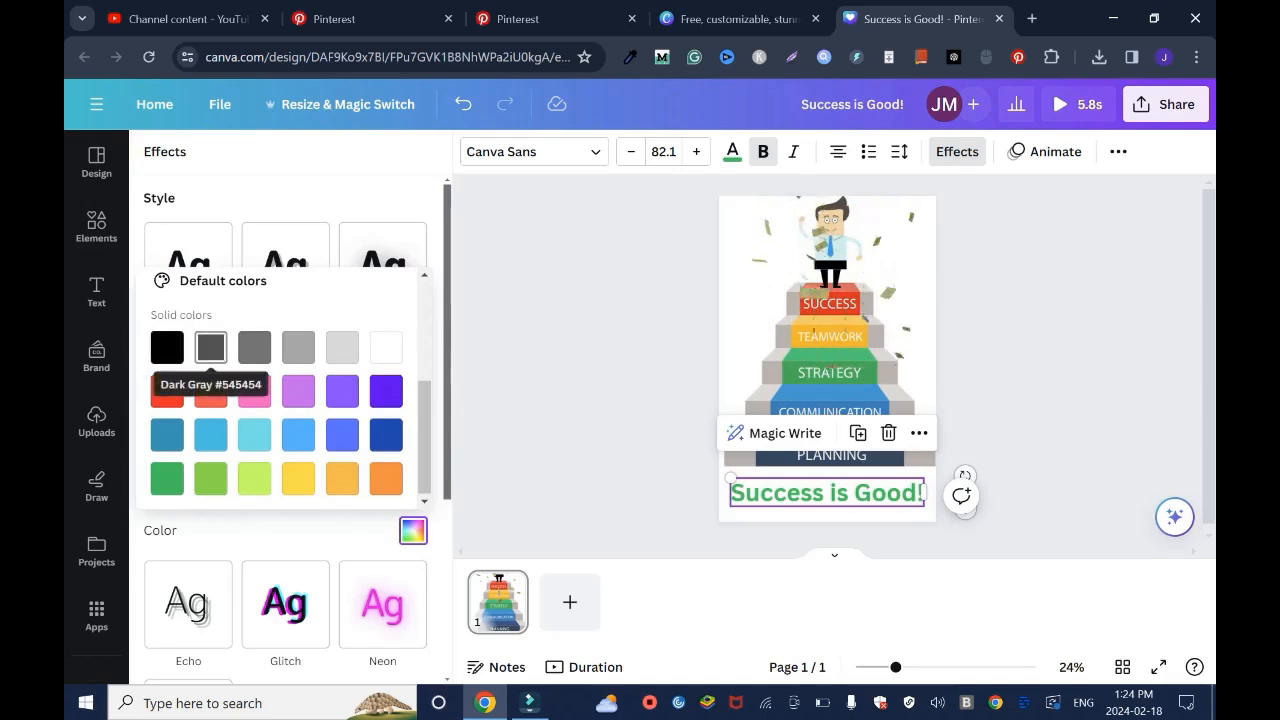
click(210, 347)
key(Escape)
drag(213, 501, 283, 501)
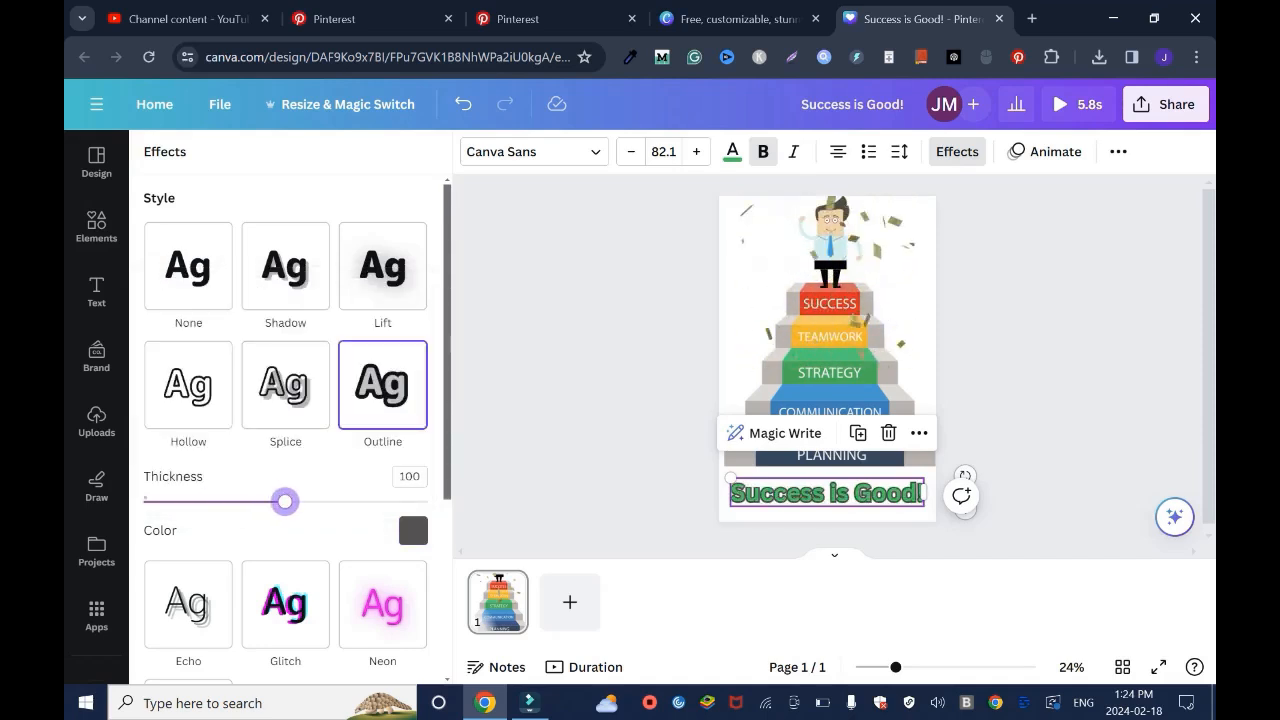
key(Escape)
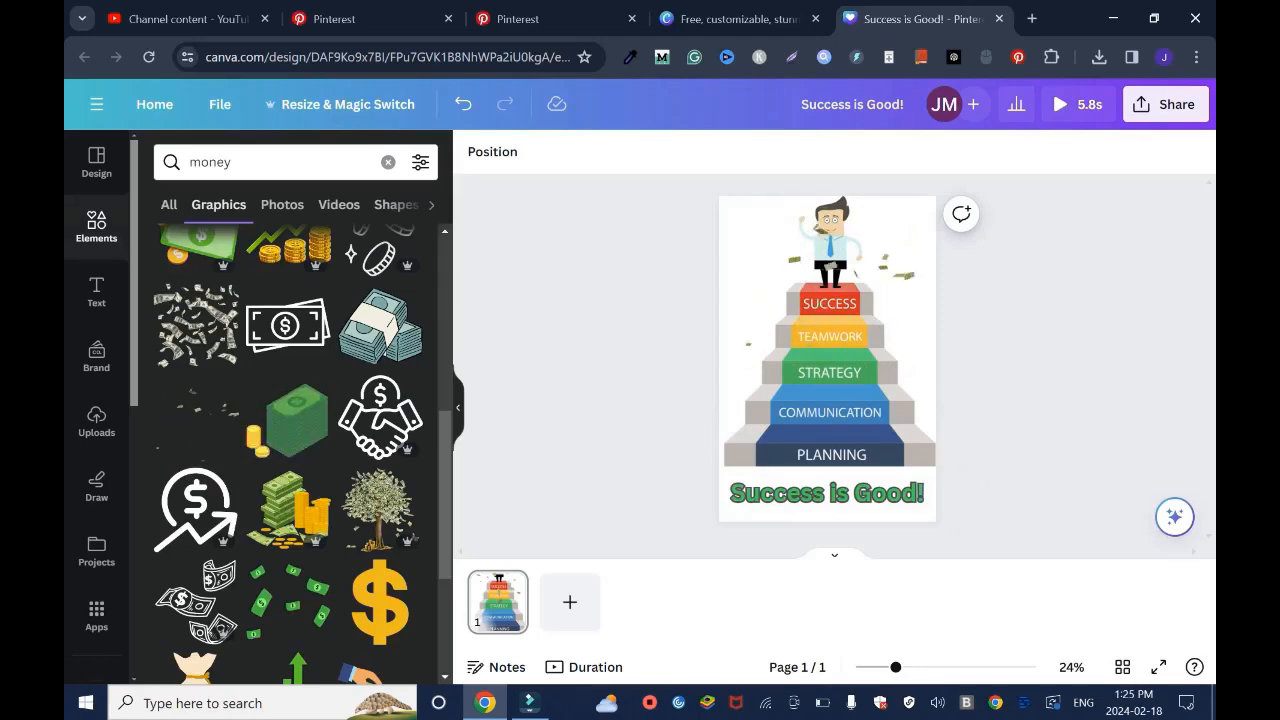
Browse the photo and video elements available for "money".
click(339, 205)
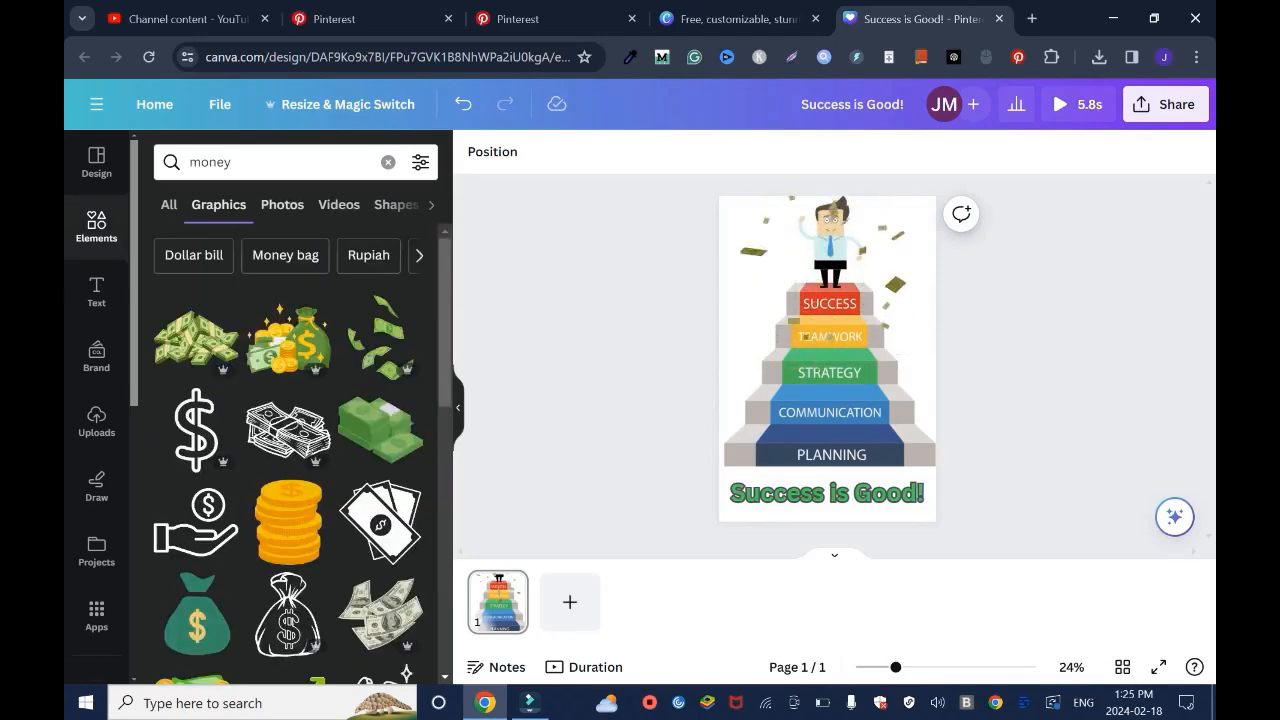
click(282, 205)
click(339, 205)
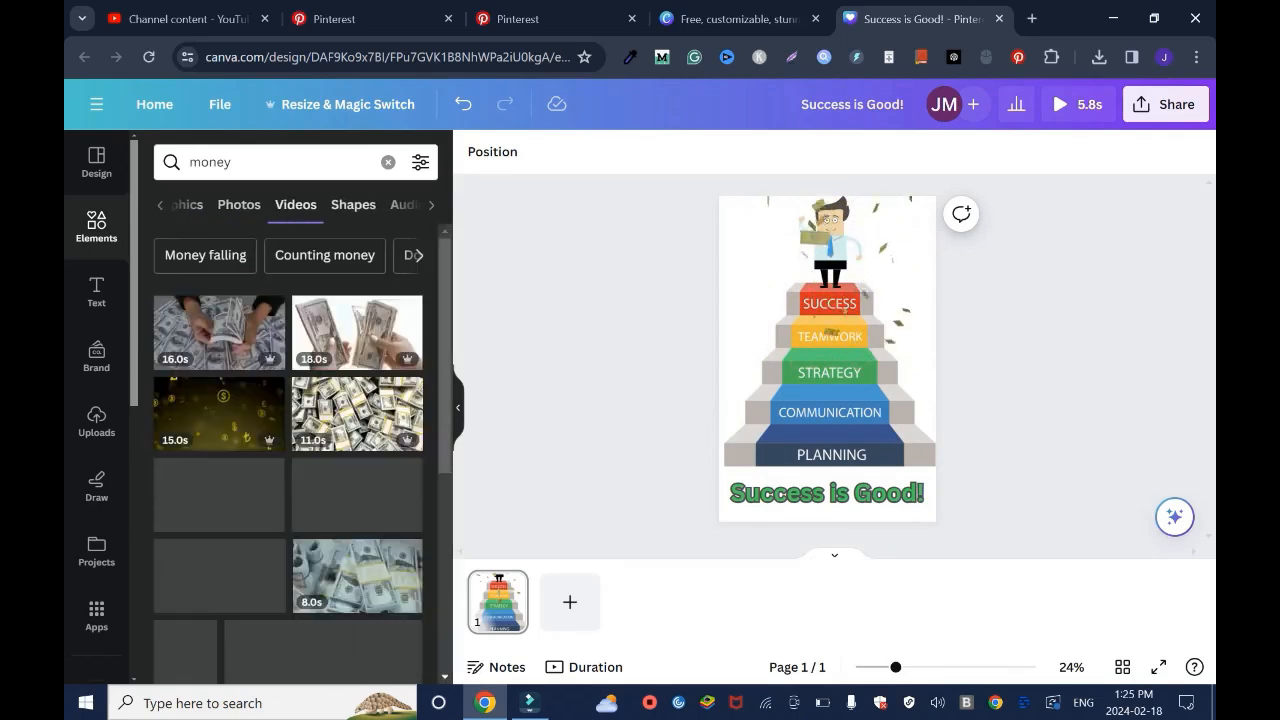
Add the 15-second dark video of gold currency symbols to the page and place it over the lower stairs.
scroll(230, 340, down, 1)
click(225, 328)
drag(800, 358, 811, 424)
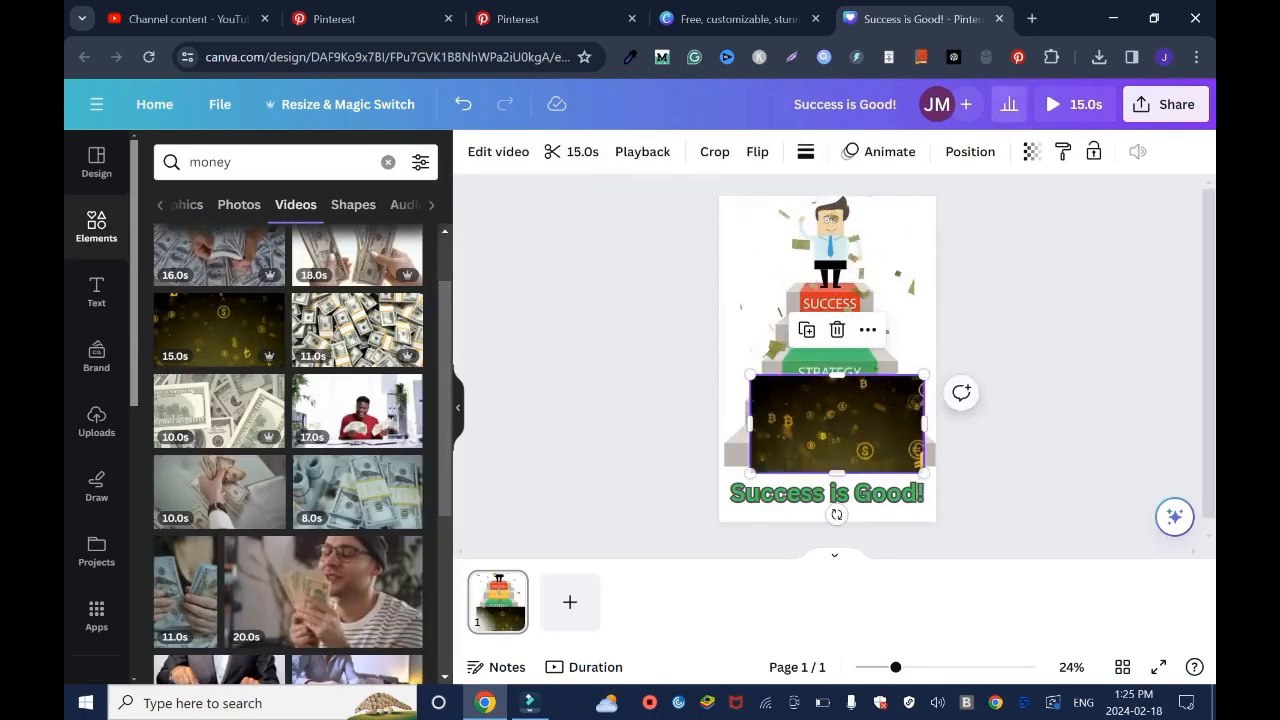
Set the currency video's transparency to 28 and enlarge it to the full page width over the upper stairs.
click(1031, 151)
drag(1031, 224, 908, 224)
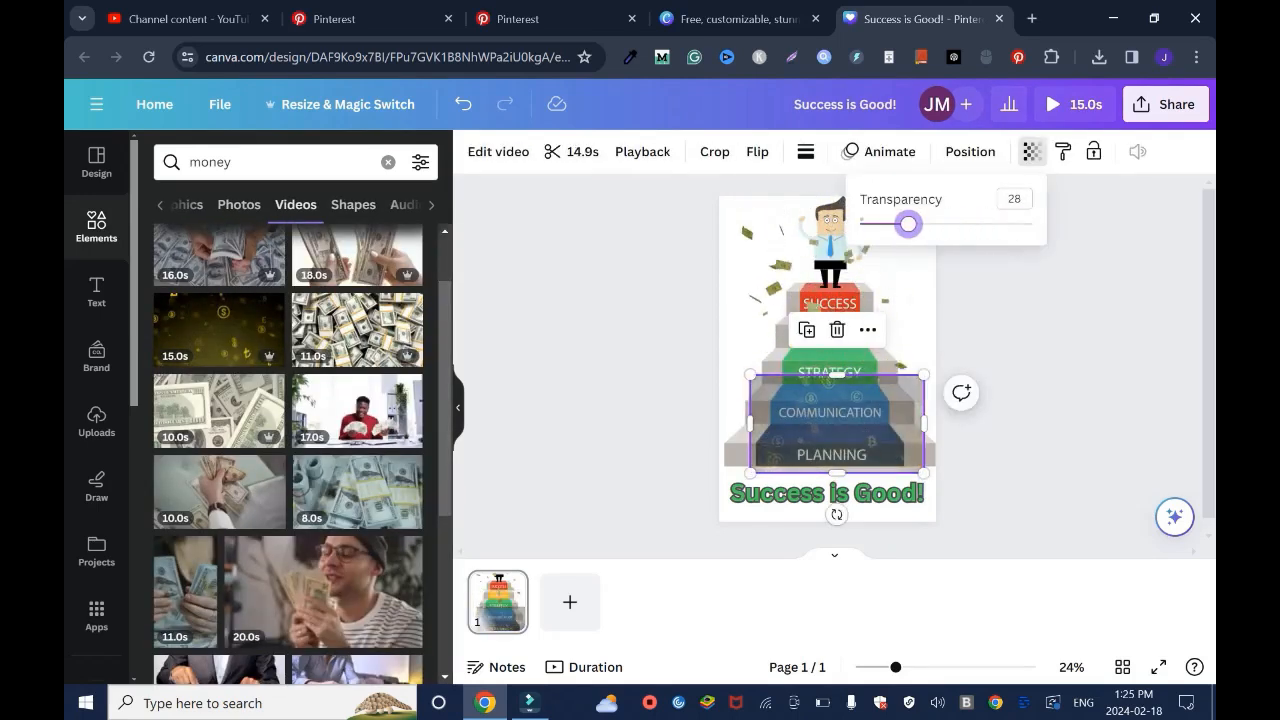
drag(837, 424, 827, 350)
drag(914, 301, 936, 276)
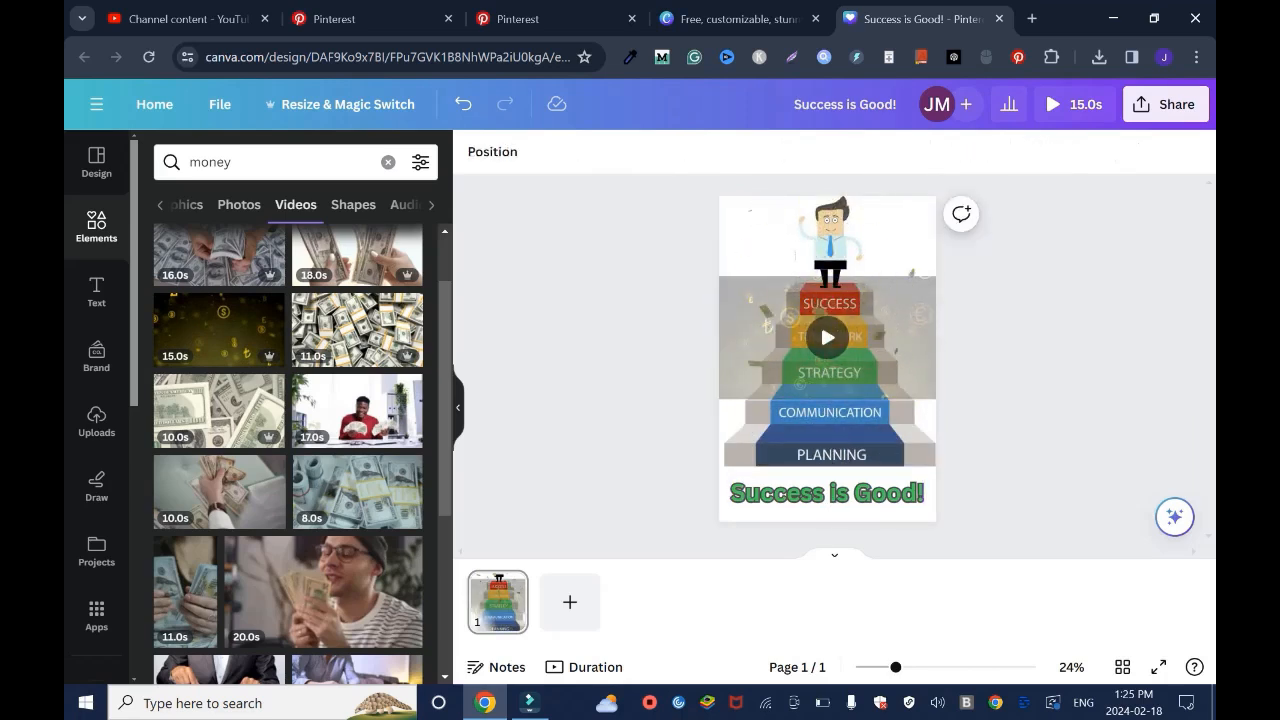
Download the "Success is Good!" design as an MP4 video.
click(1165, 104)
click(923, 557)
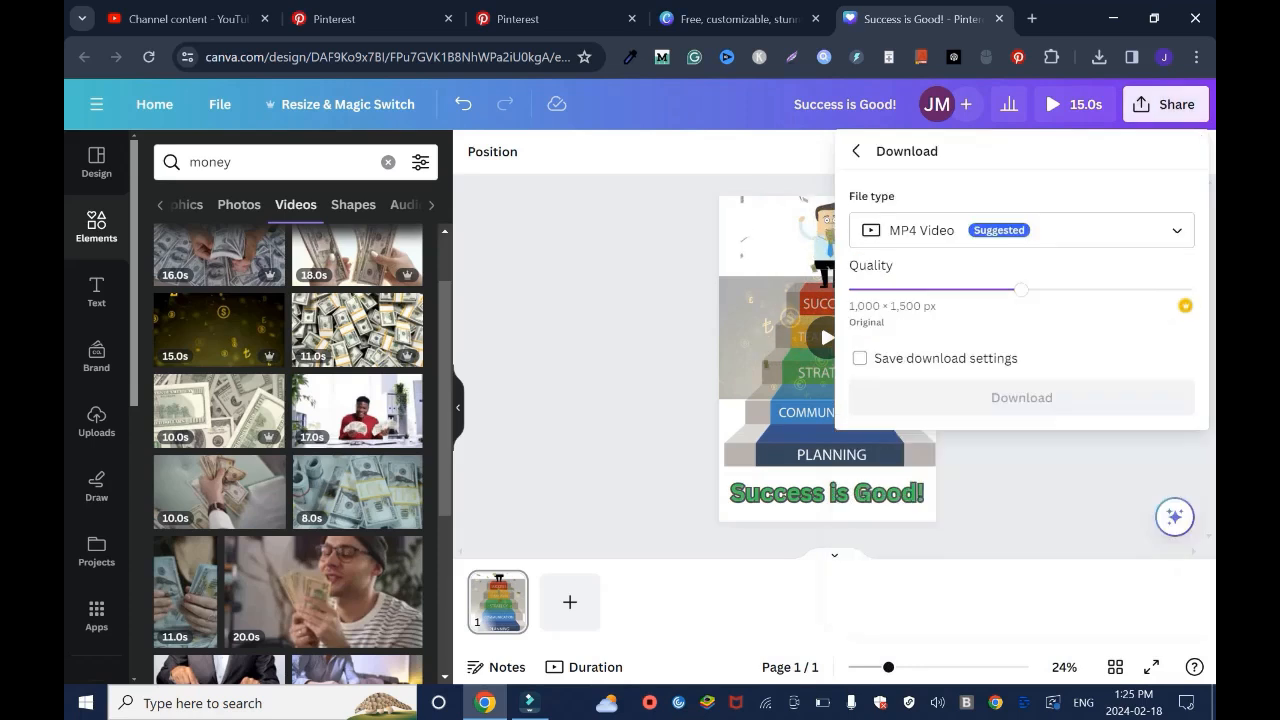
click(1014, 397)
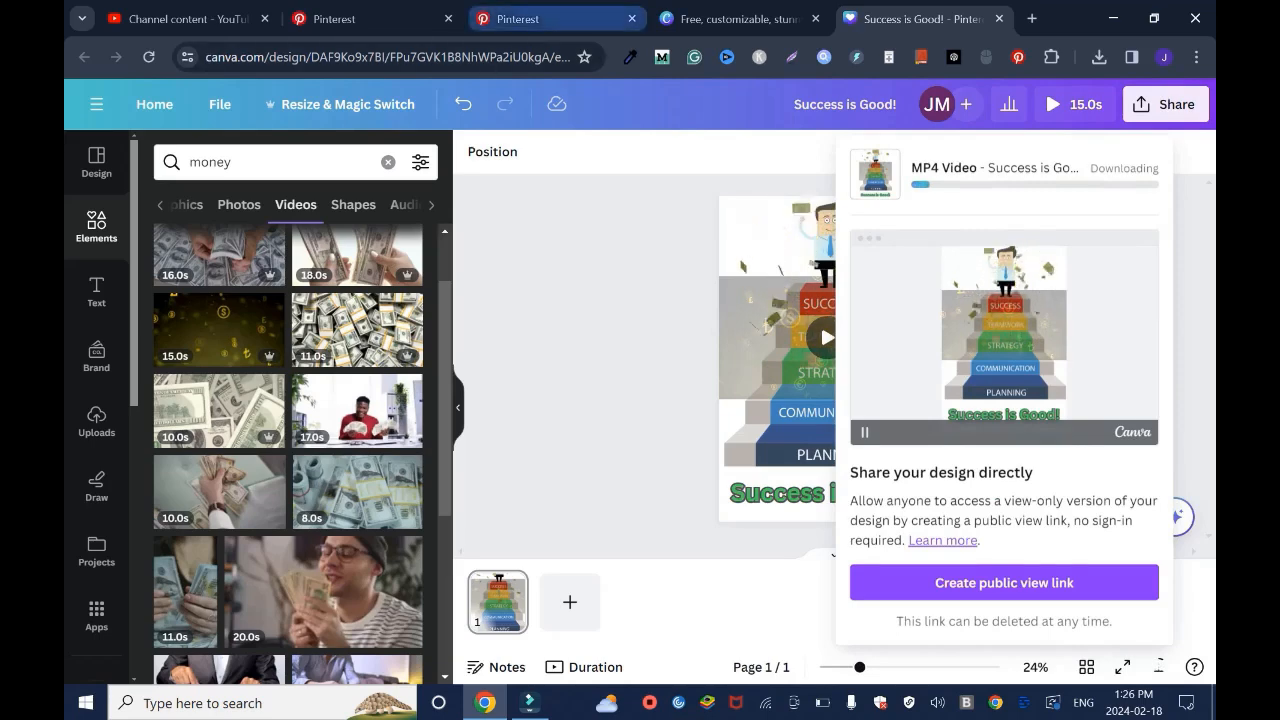
Switch to the Pinterest business profile and start creating an organic Pin.
click(540, 18)
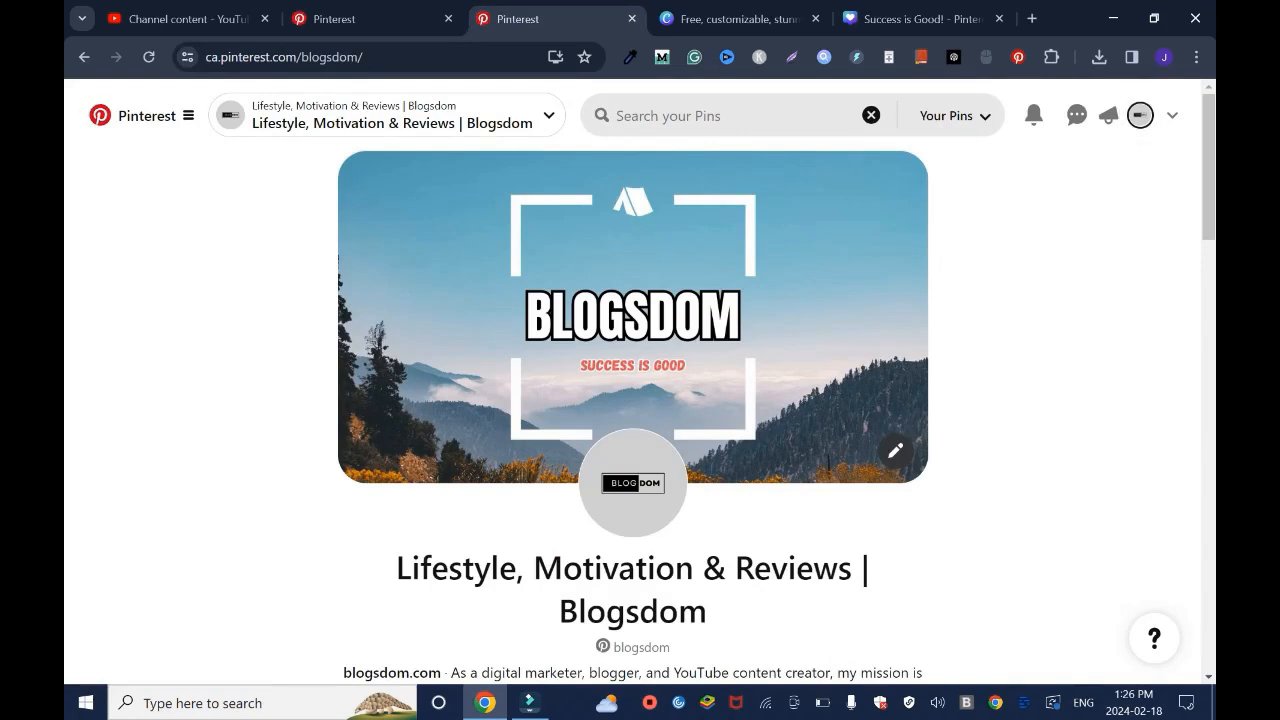
click(141, 115)
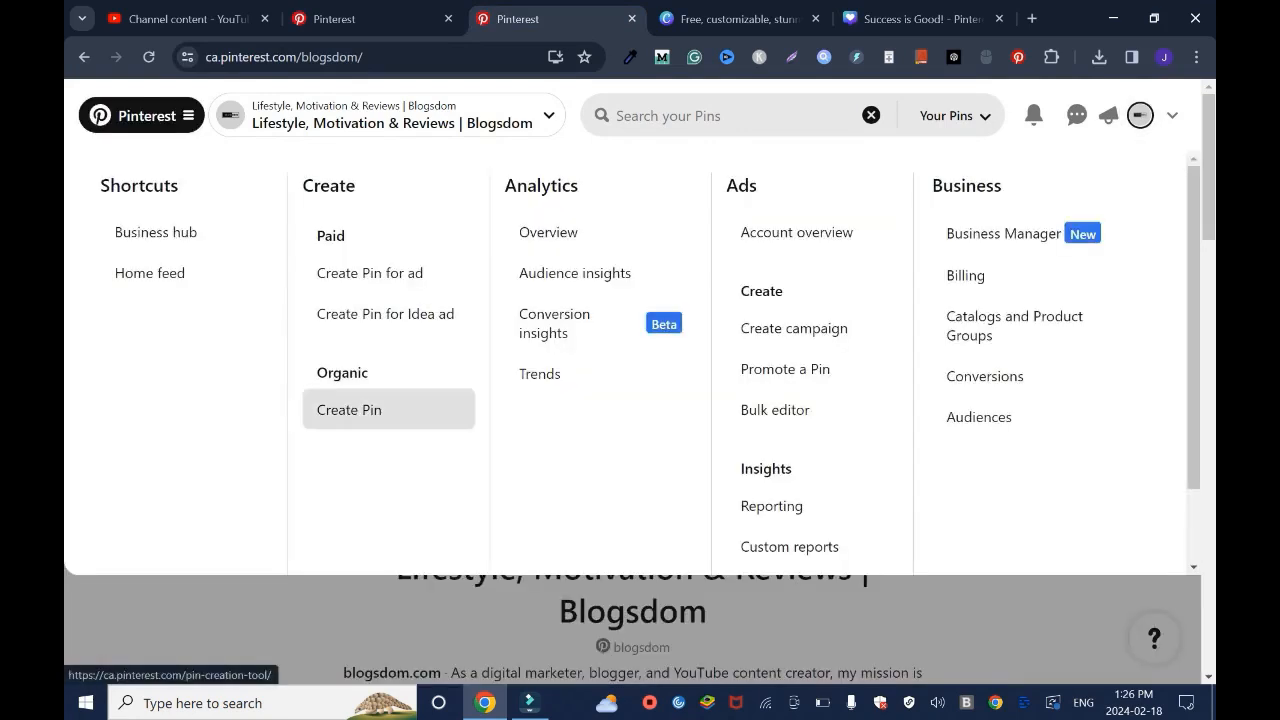
click(380, 409)
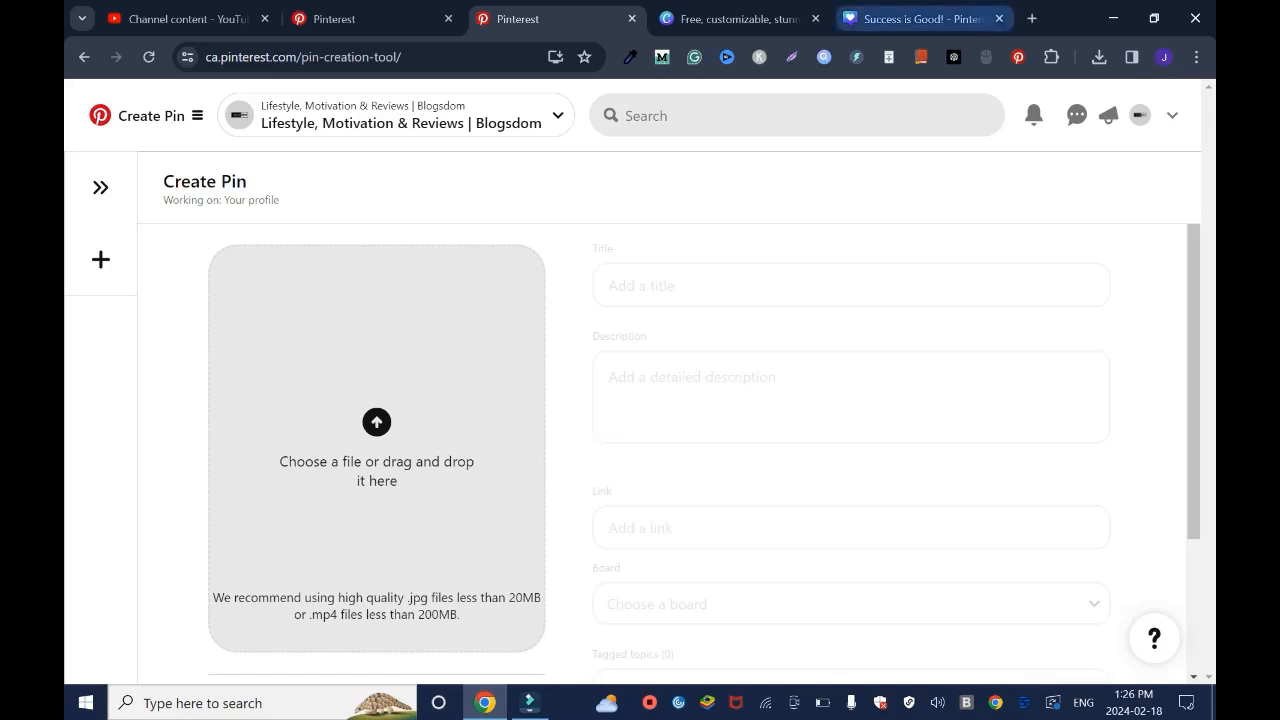
Check the design's download in Canva and upload the "Success is Good!" video from Downloads to the new Pin.
click(925, 18)
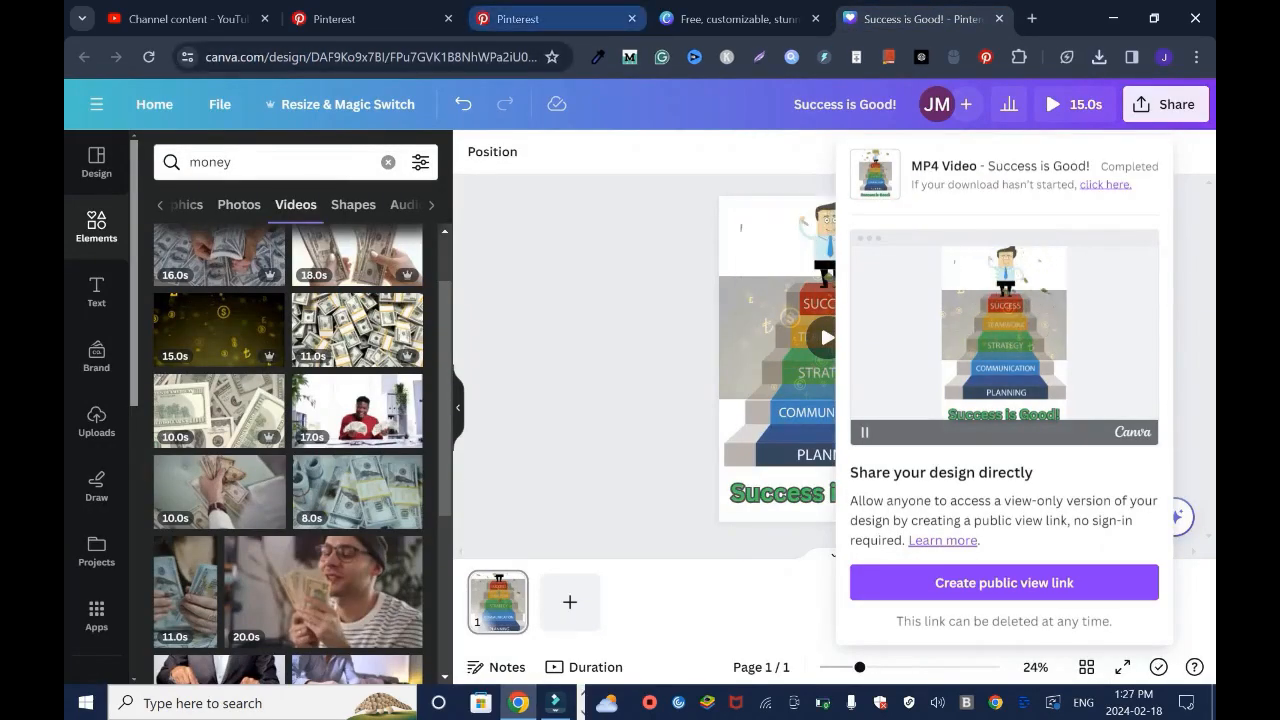
click(550, 18)
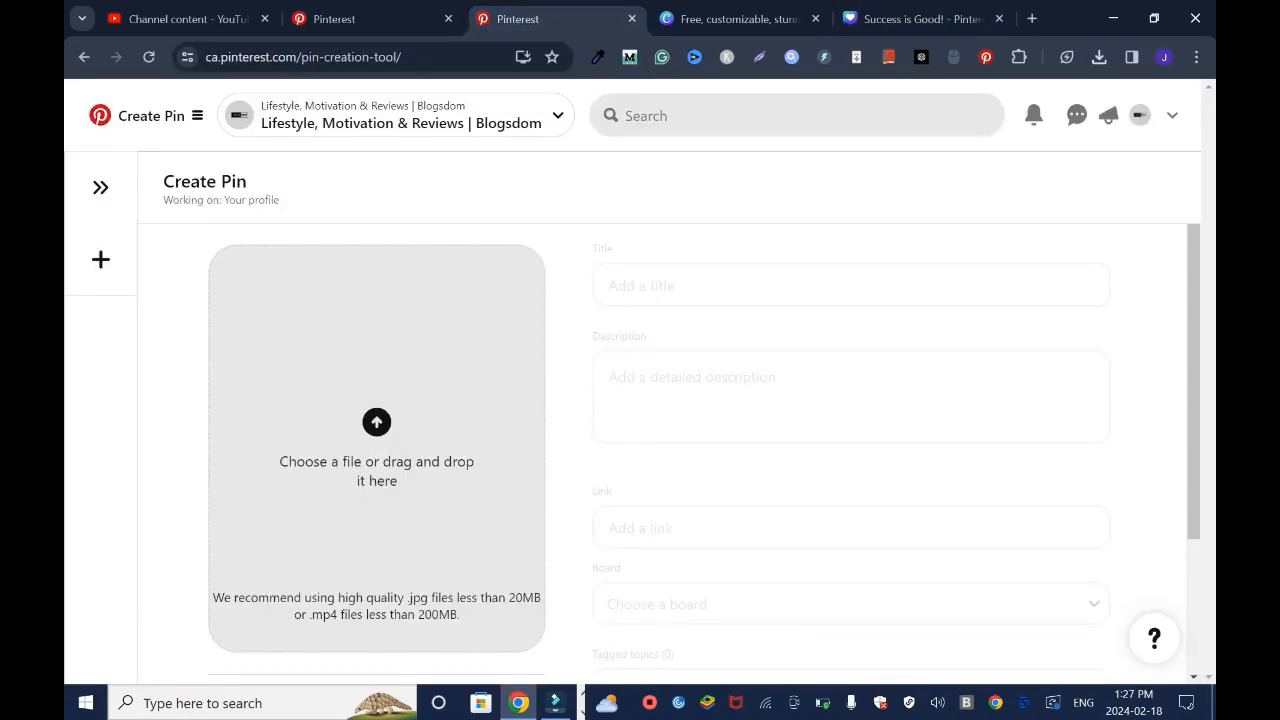
click(377, 440)
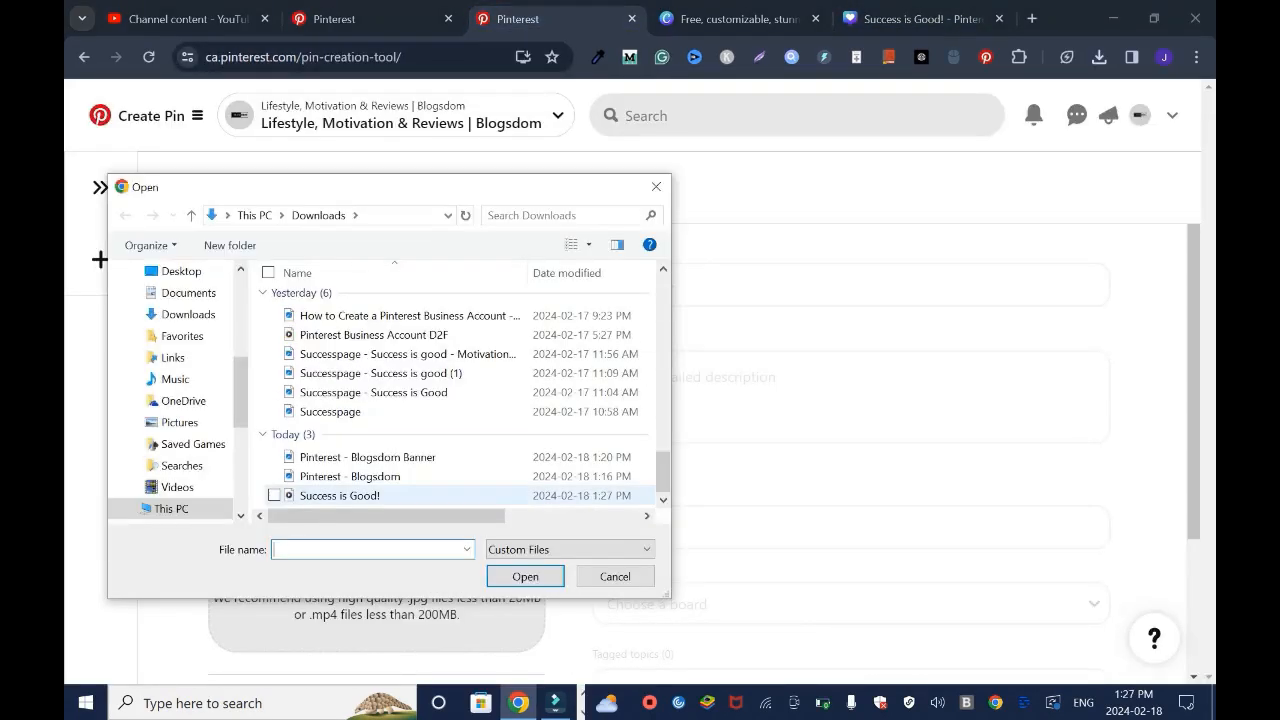
click(340, 496)
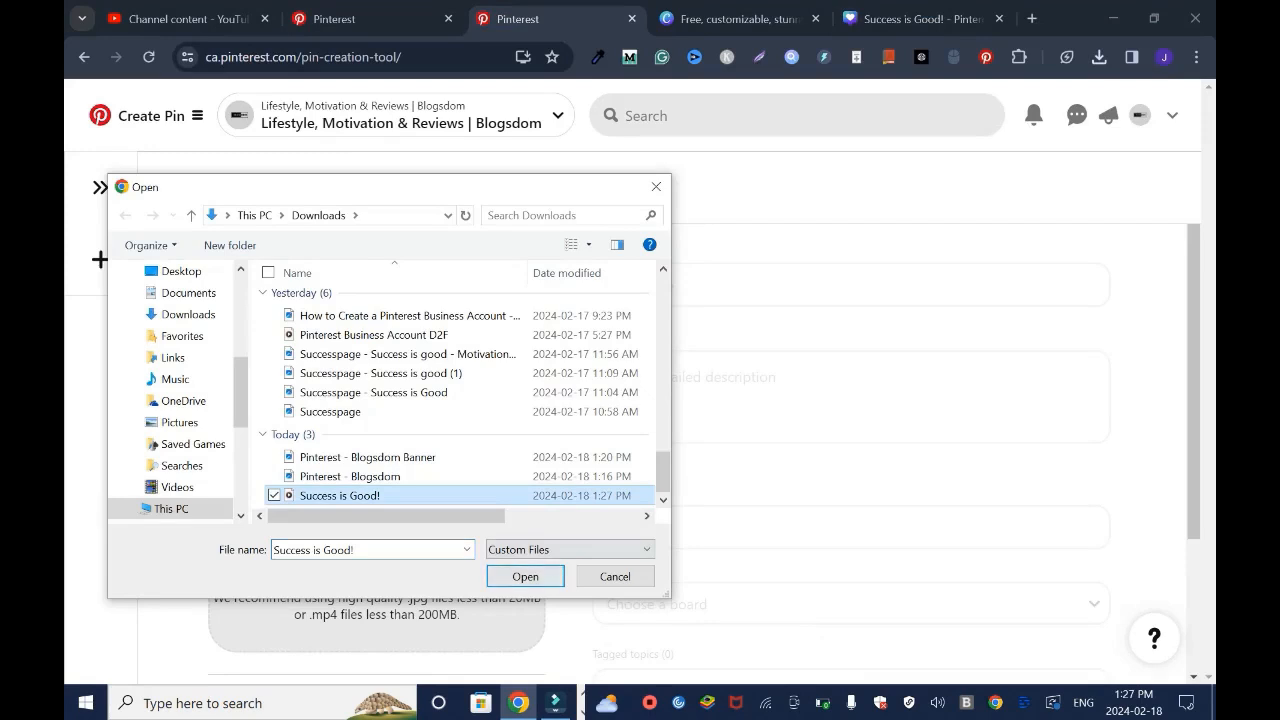
click(525, 576)
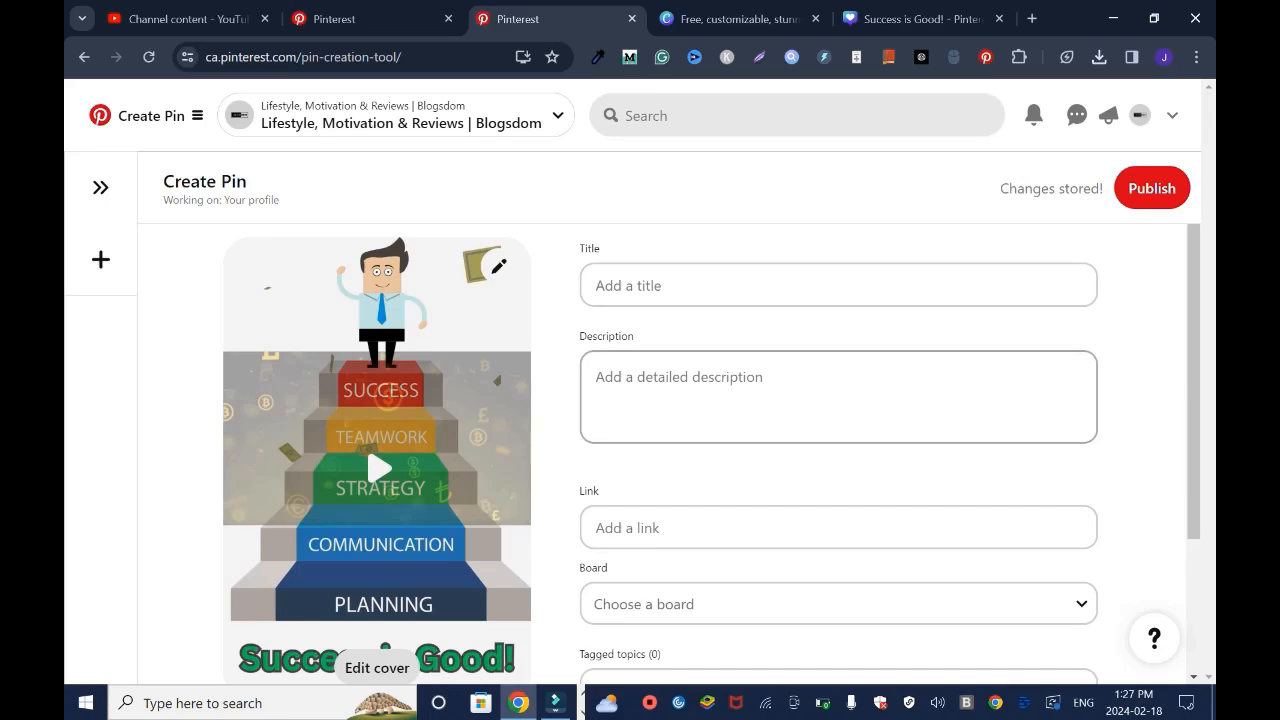
Title the Pin "My Vibe is to Keep Succeeding!", correcting the spelling of the last word.
click(640, 286)
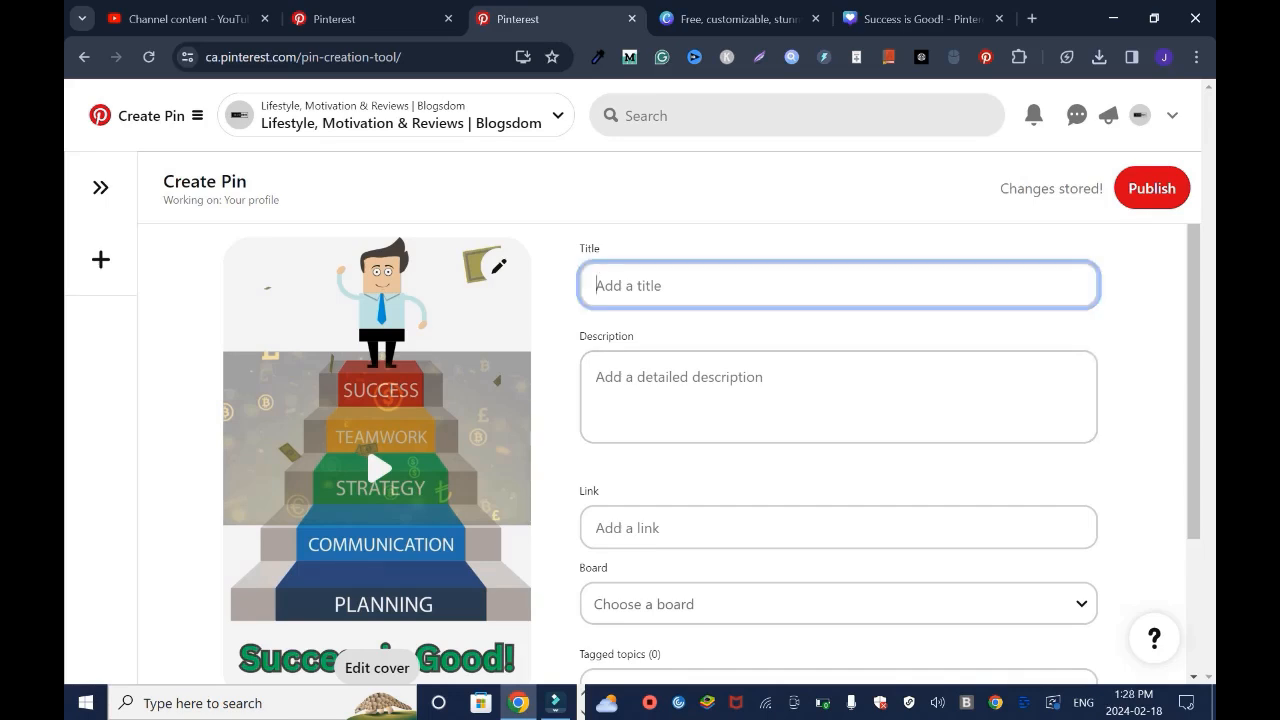
text(My )
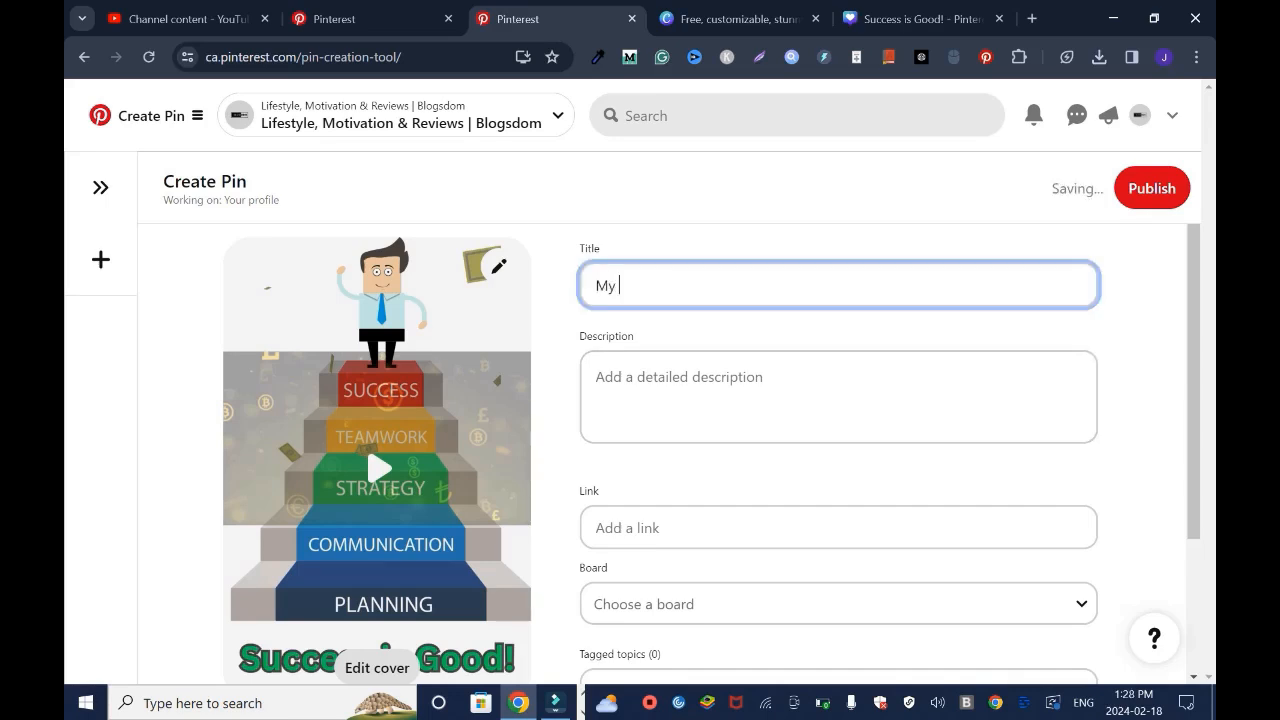
text(Vibe is to Keep Succ)
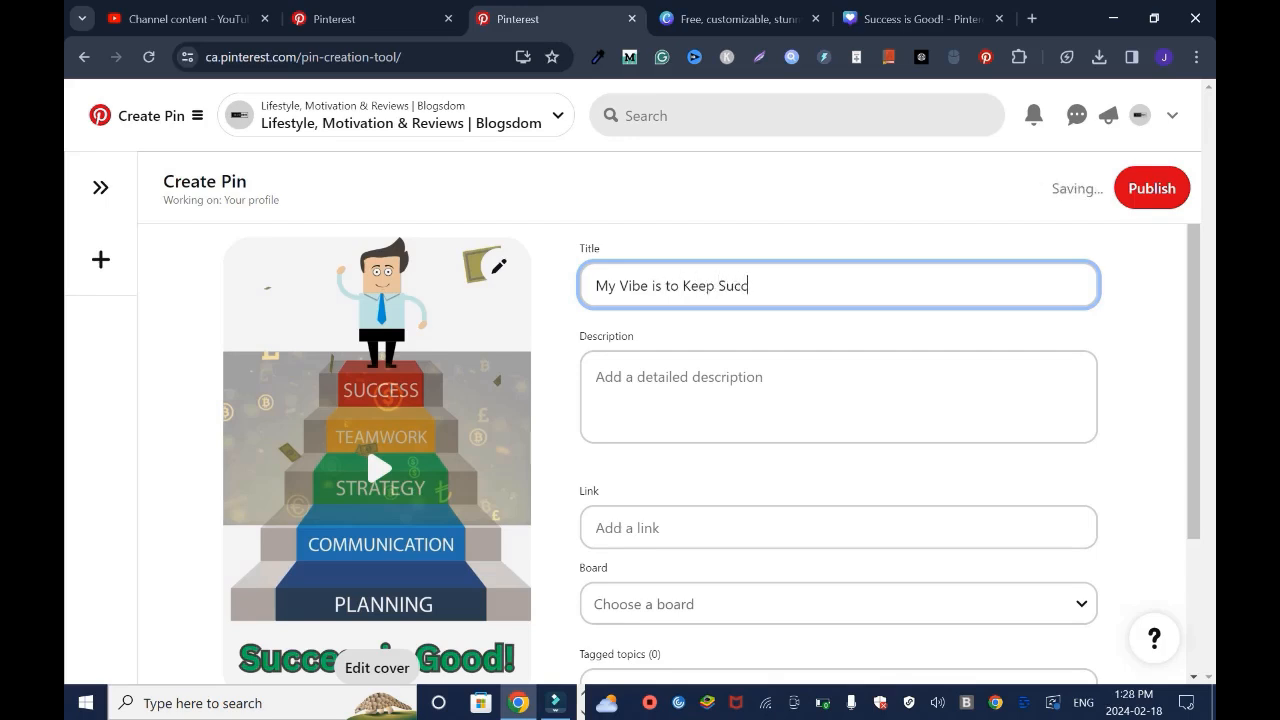
text(eeding!)
right_click(751, 288)
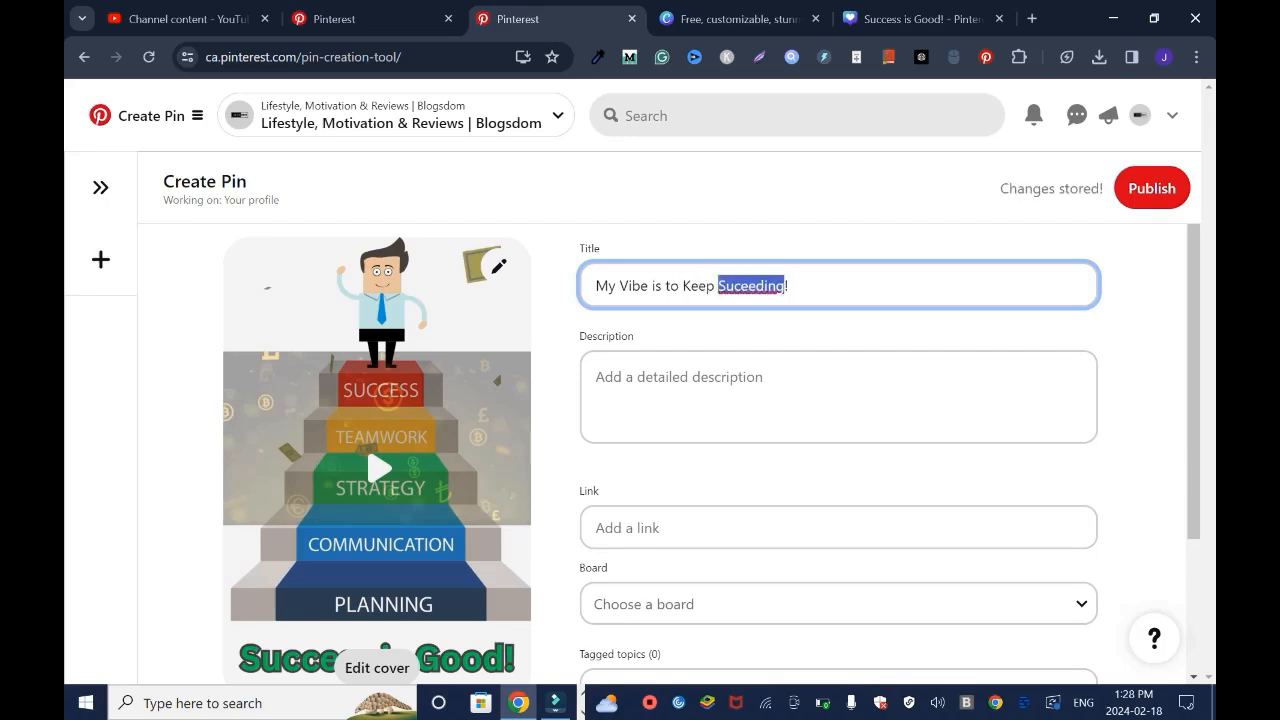
click(820, 308)
Enter the Pin description "Don't give up! Keep on trying in life because success is good!".
click(800, 385)
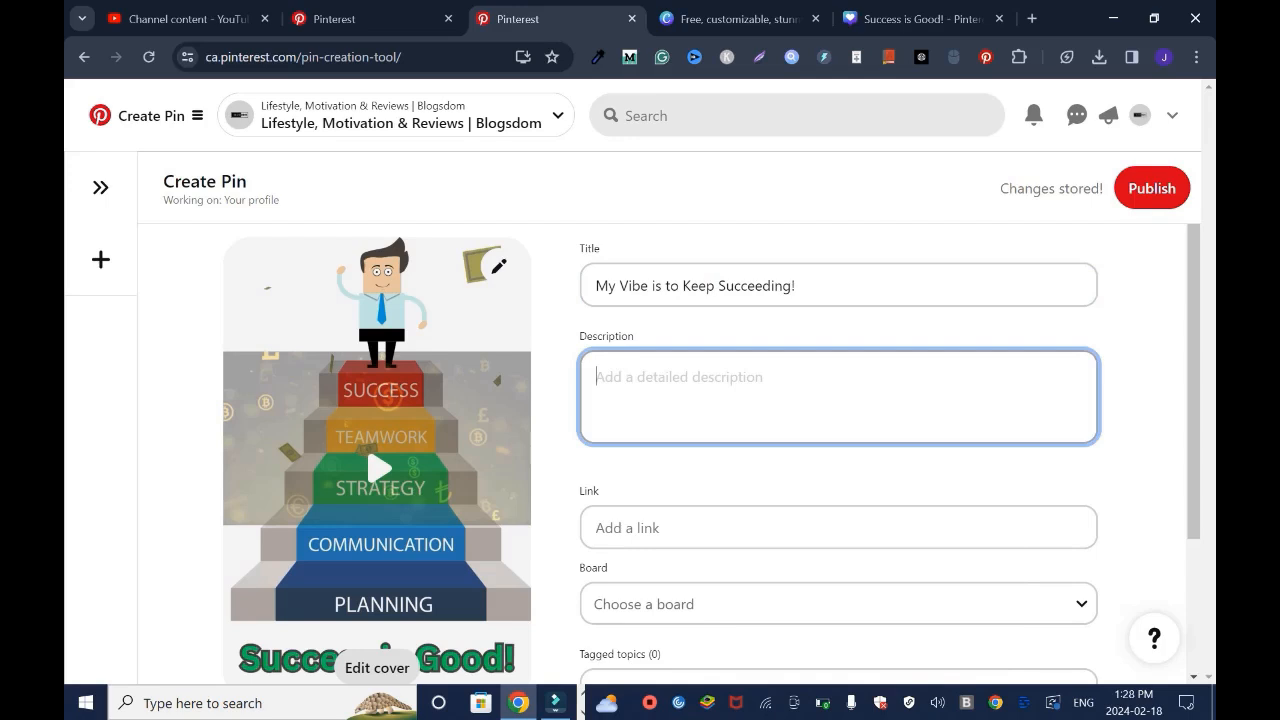
text(Keep on trying i)
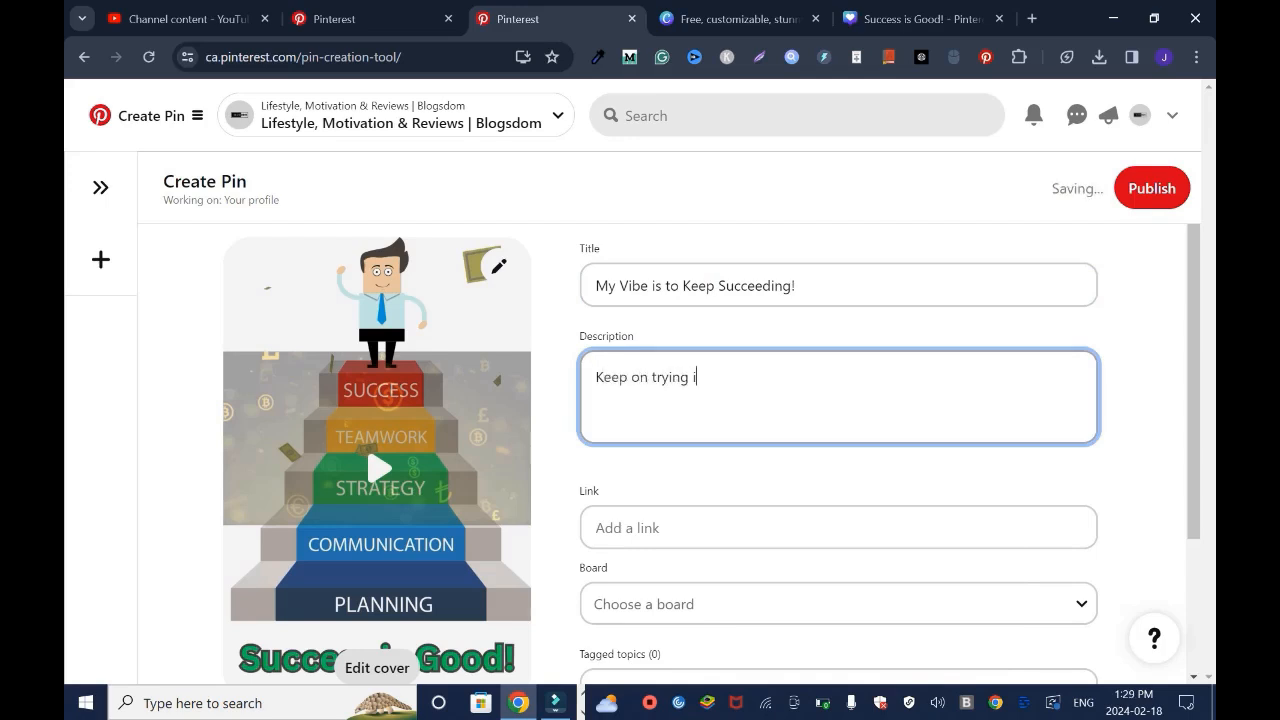
text(n life)
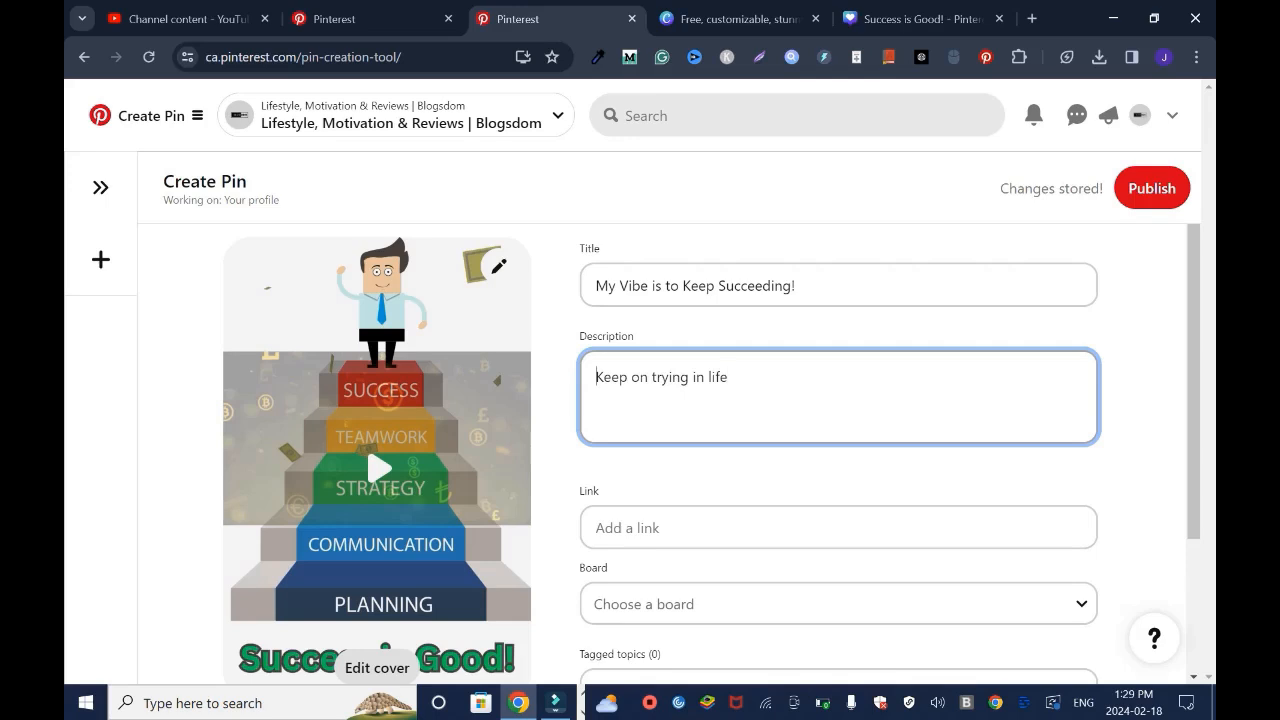
text(Don't give )
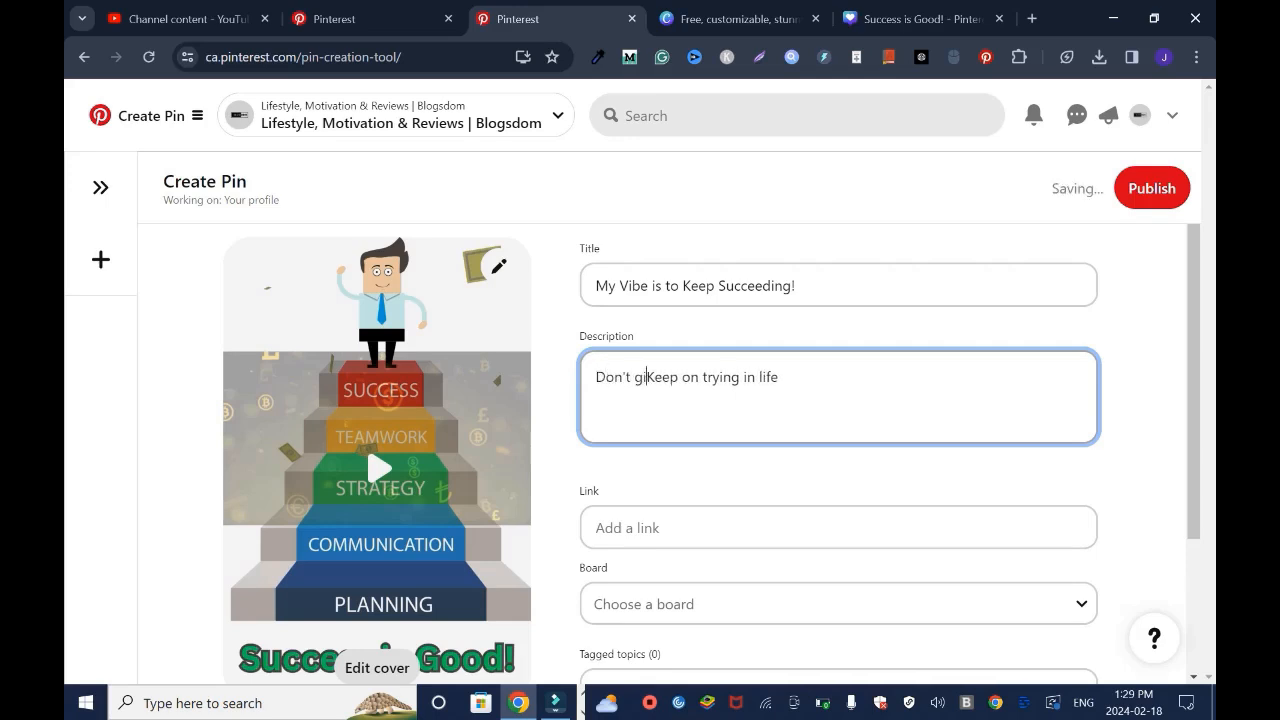
text(up!)
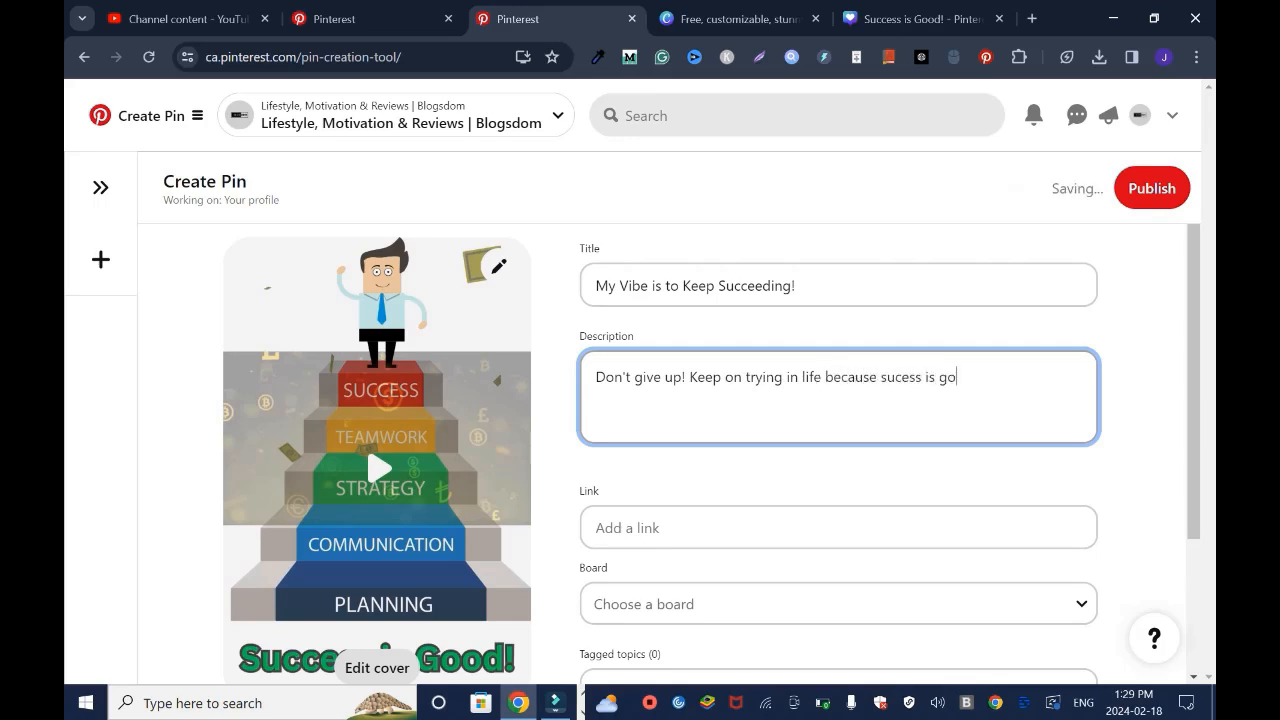
key(BackSpace)
text(!)
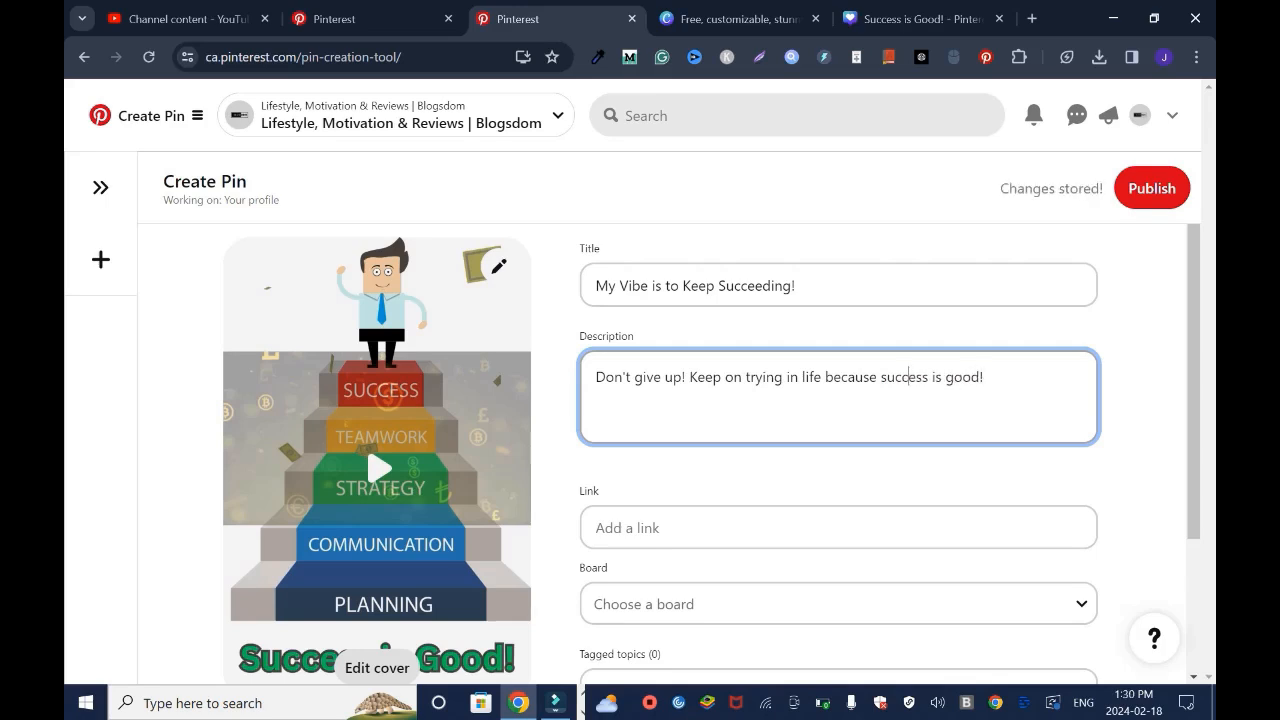
Add a second description line reading "Try making money online with affiliate marketing. It works!".
key(Return)
text(Try making money on)
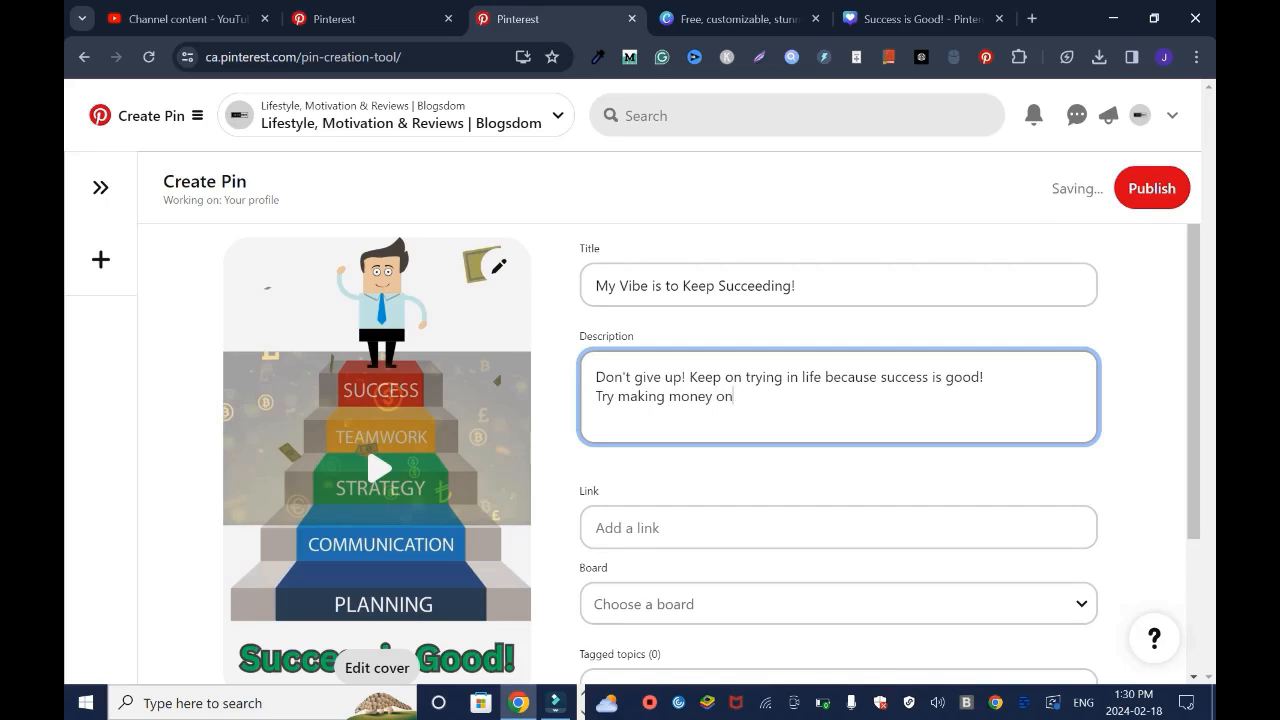
text(line with affiliate marketing. It works!)
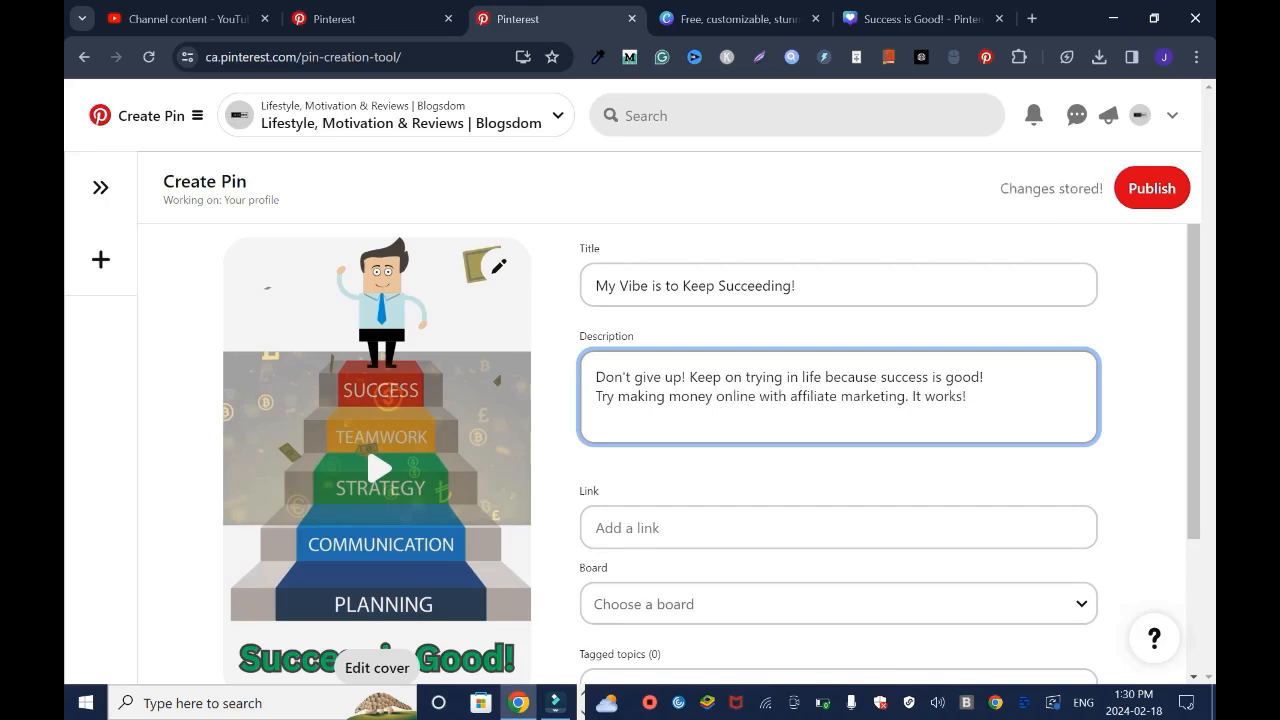
Add the money-mouth face and smiling face emojis at the end of the Pin description.
right_click(730, 385)
click(760, 64)
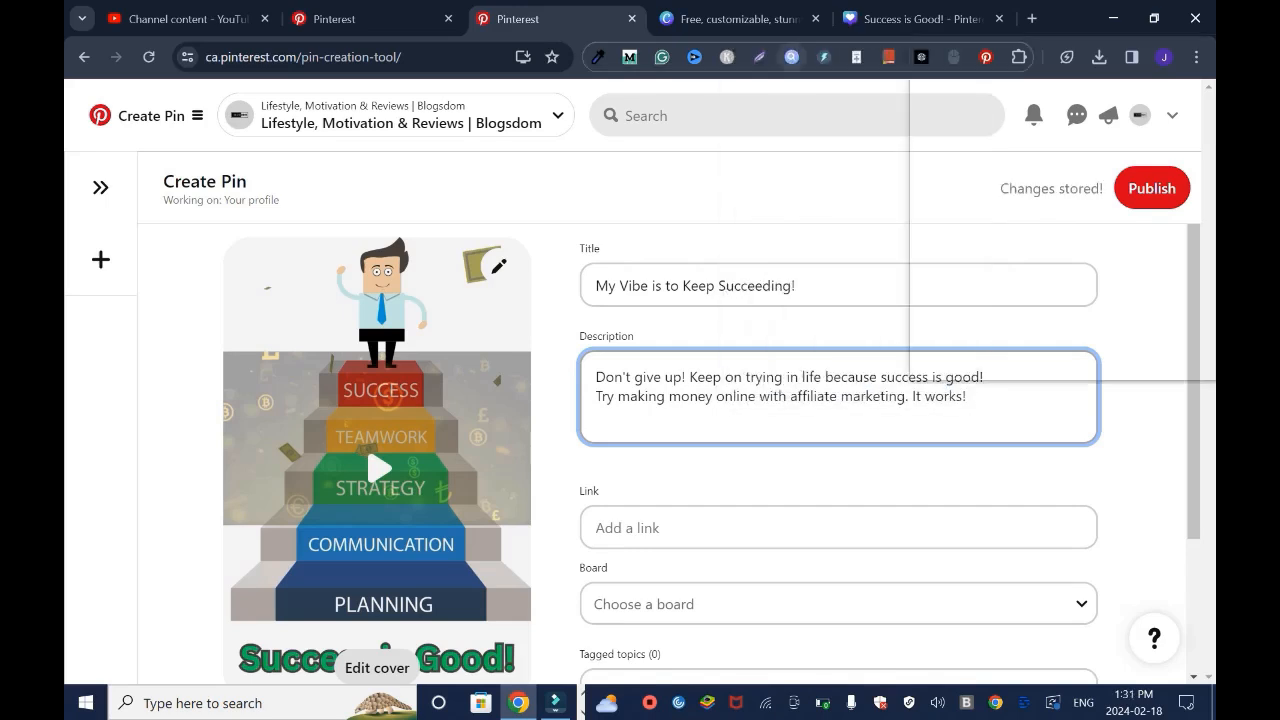
click(1043, 247)
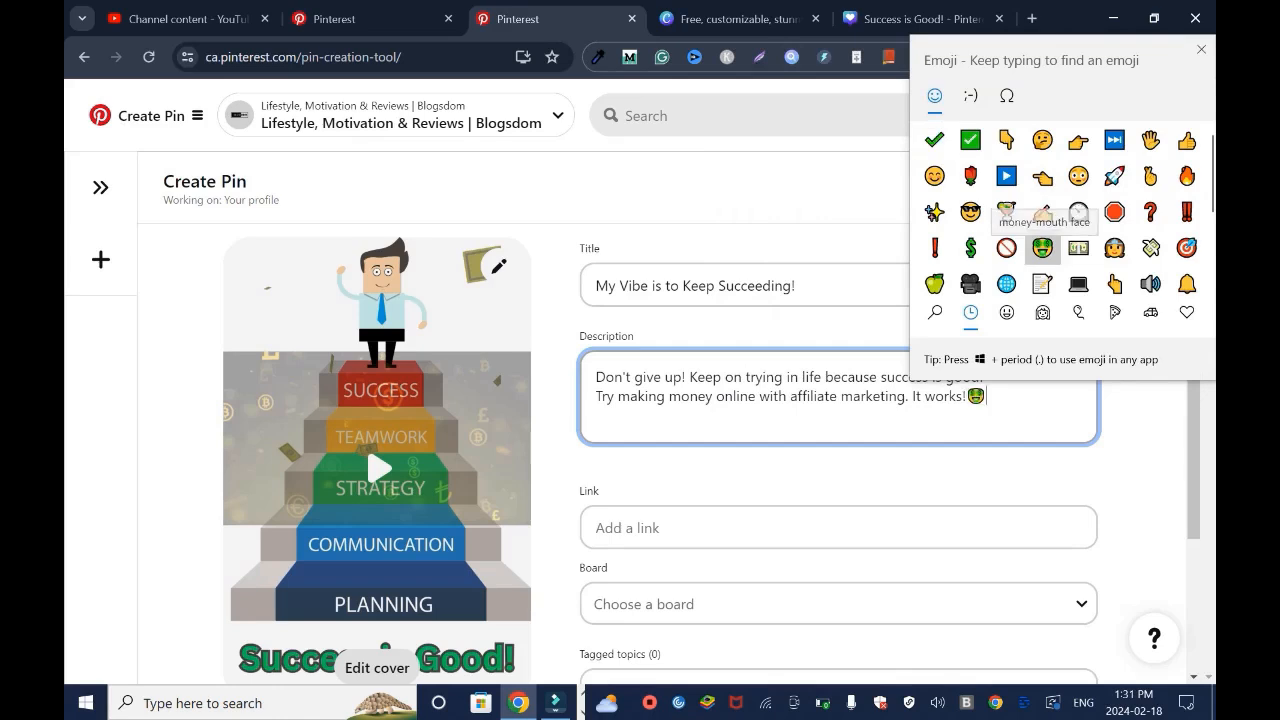
click(934, 176)
key(Escape)
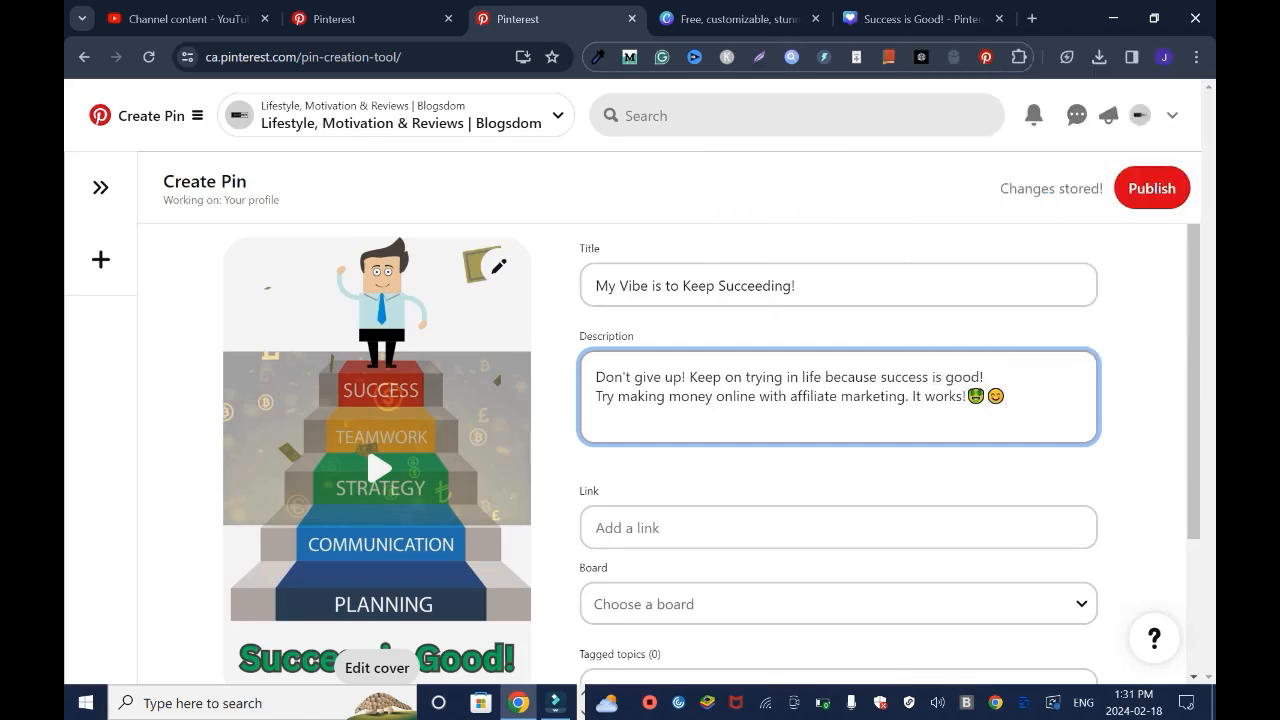
Open the successpage.io article "Can You Earn Substantial Money Through Affiliate Marketing?" and copy its web address.
drag(1193, 382, 1193, 414)
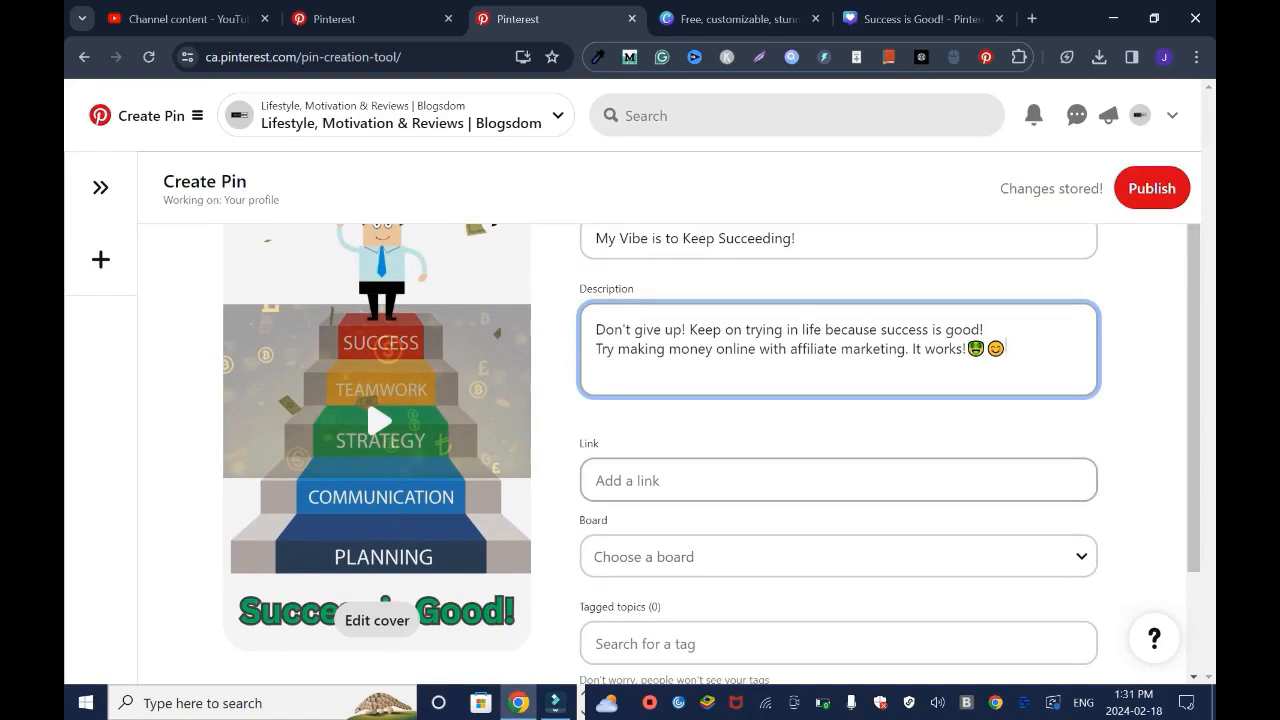
scroll(838, 515, up, 1)
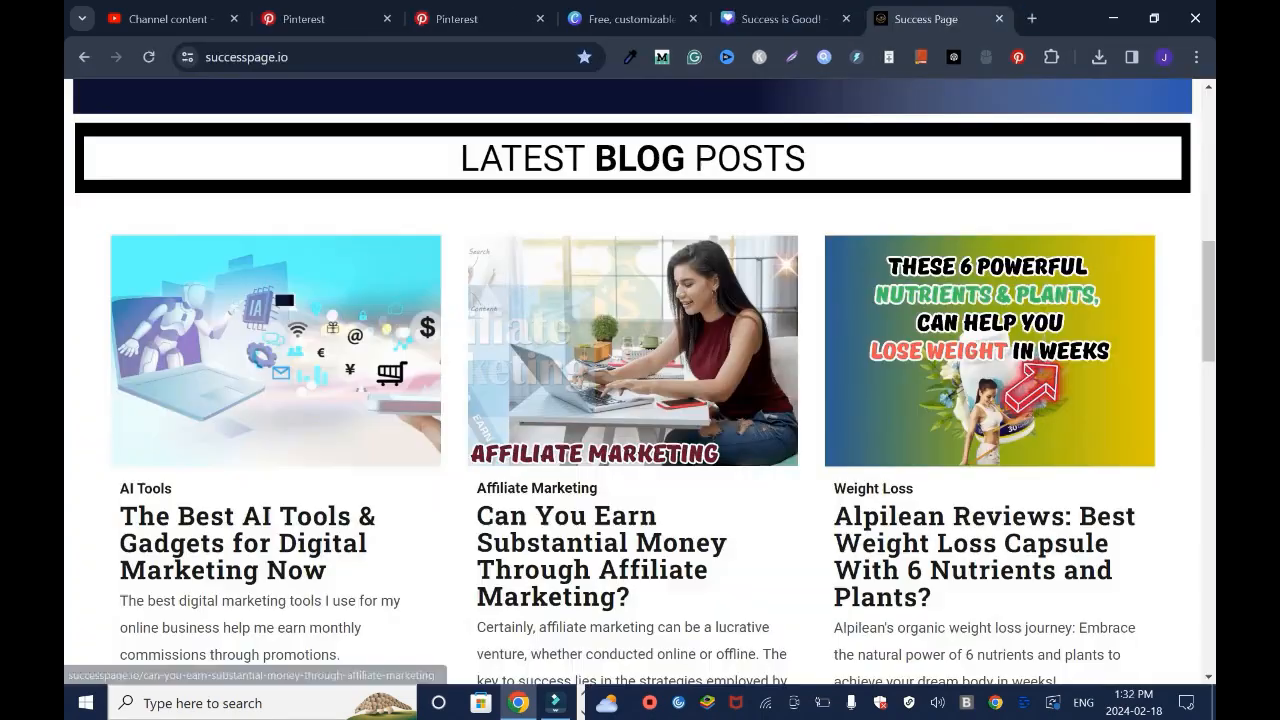
click(614, 560)
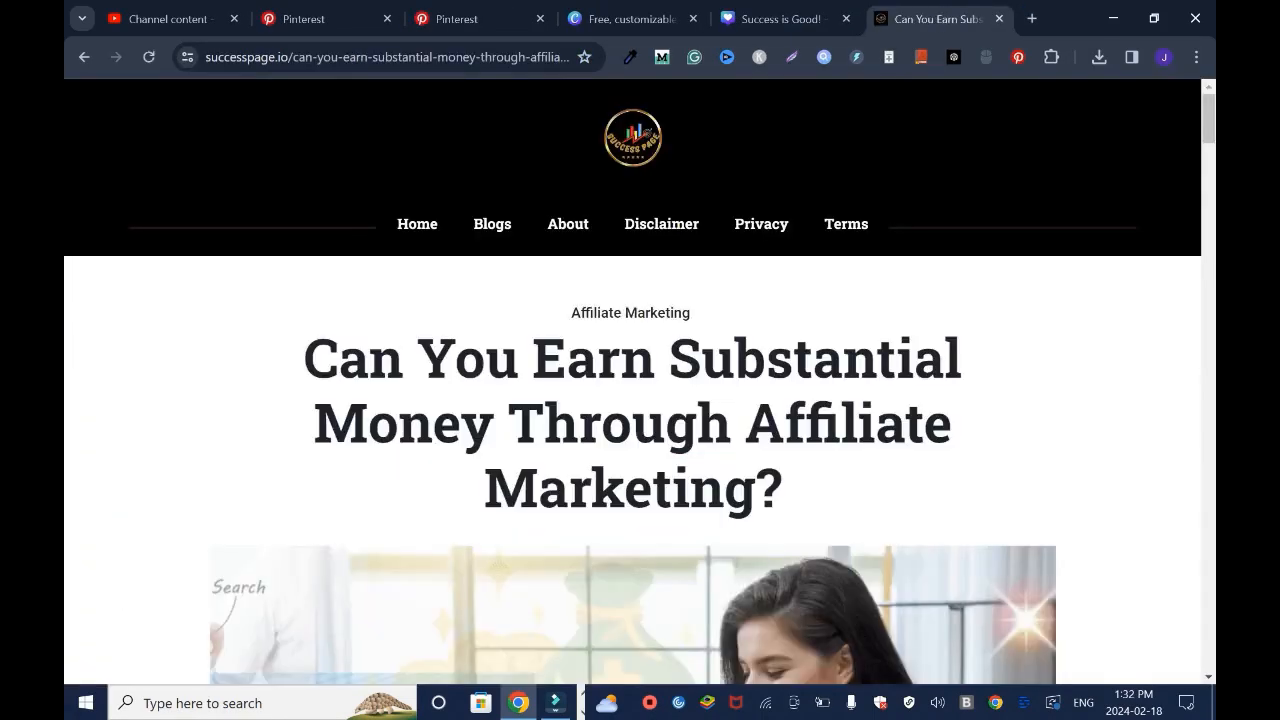
key(ctrl+l)
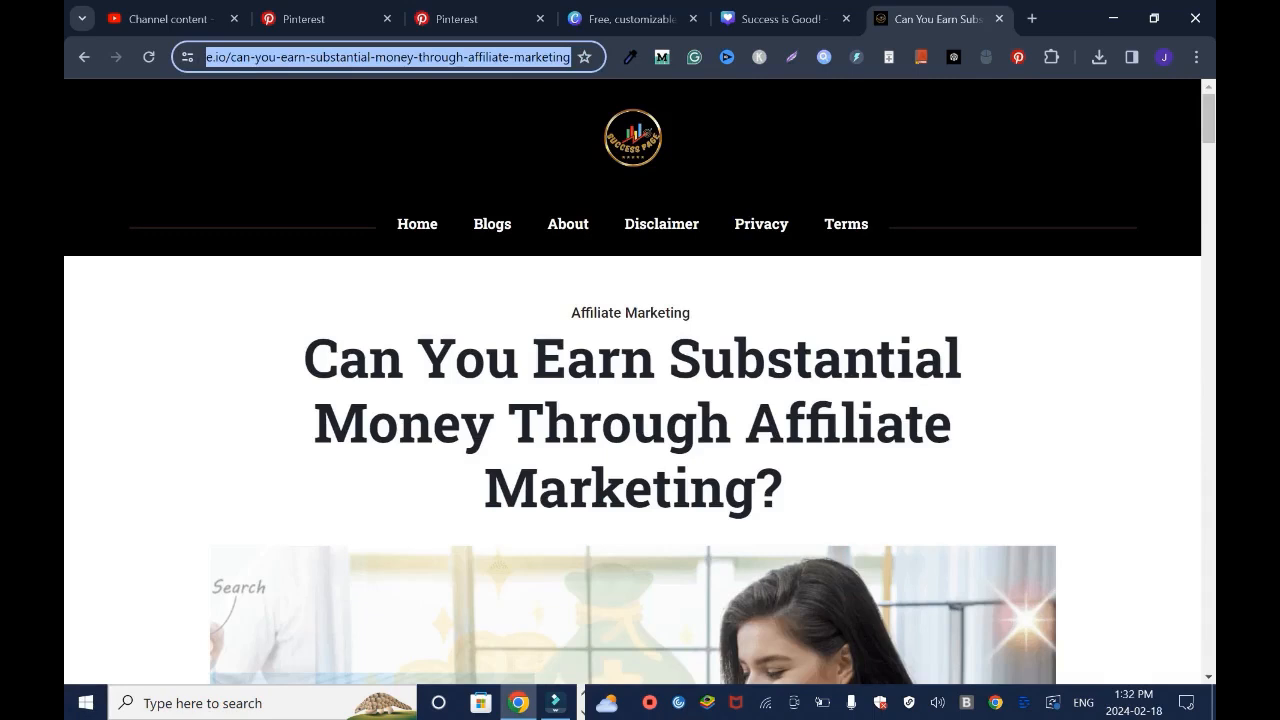
right_click(400, 57)
click(460, 222)
Return to the Pin draft and paste the copied successpage.io affiliate marketing article address as its link.
click(470, 18)
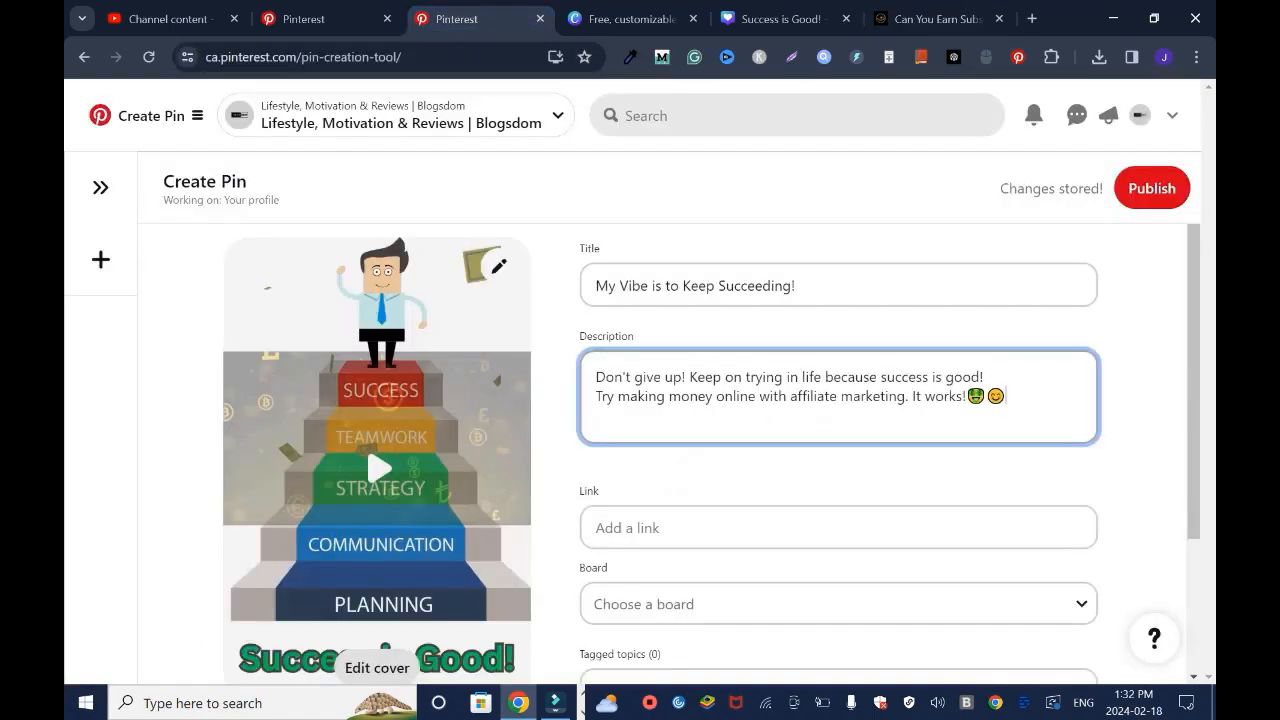
click(680, 528)
key(ctrl+v)
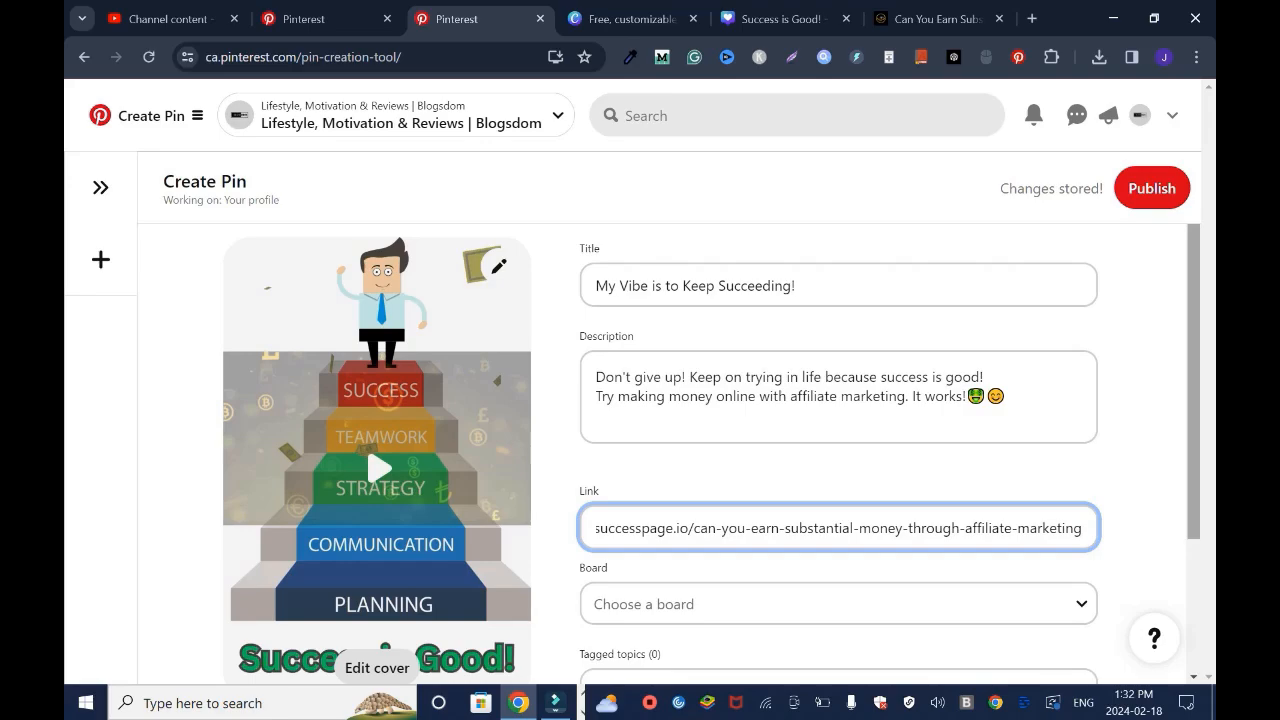
scroll(711, 454, down, 2)
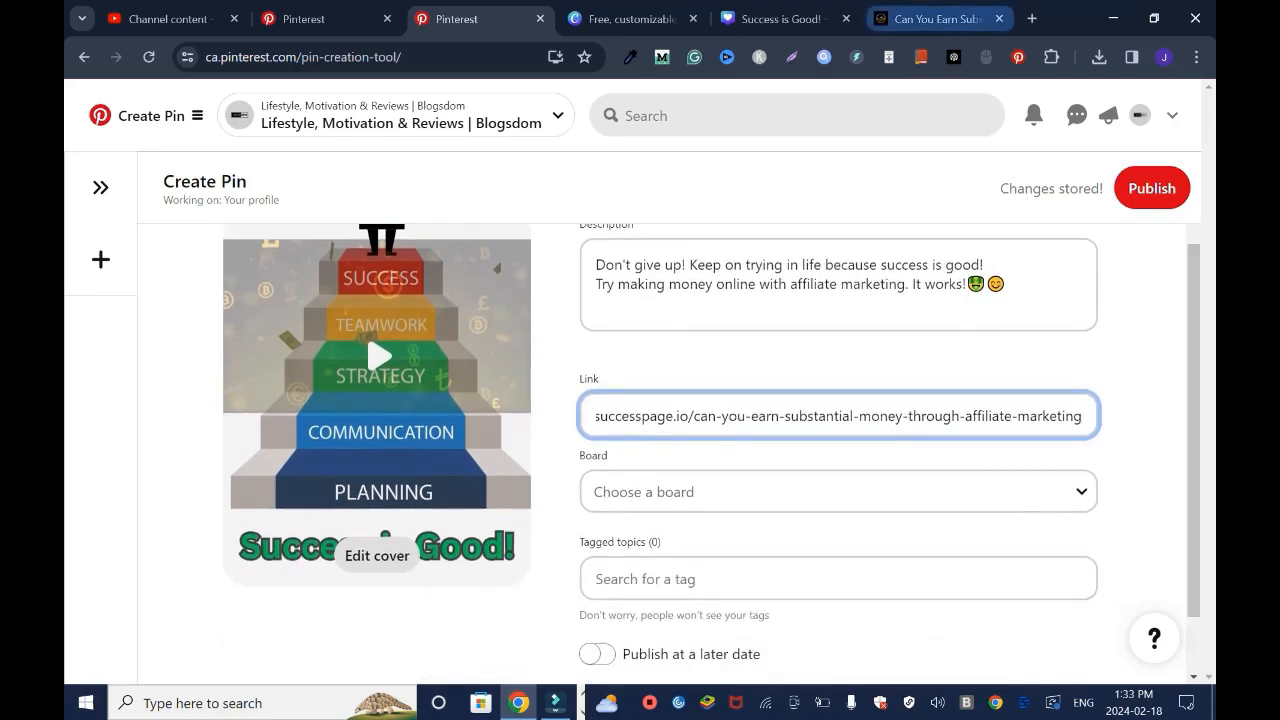
Review the linked successpage.io affiliate marketing article and return to the Pin draft.
click(935, 18)
mouse_move(1209, 119)
mouse_down()
mouse_move(1209, 338)
mouse_move(1209, 135)
mouse_up()
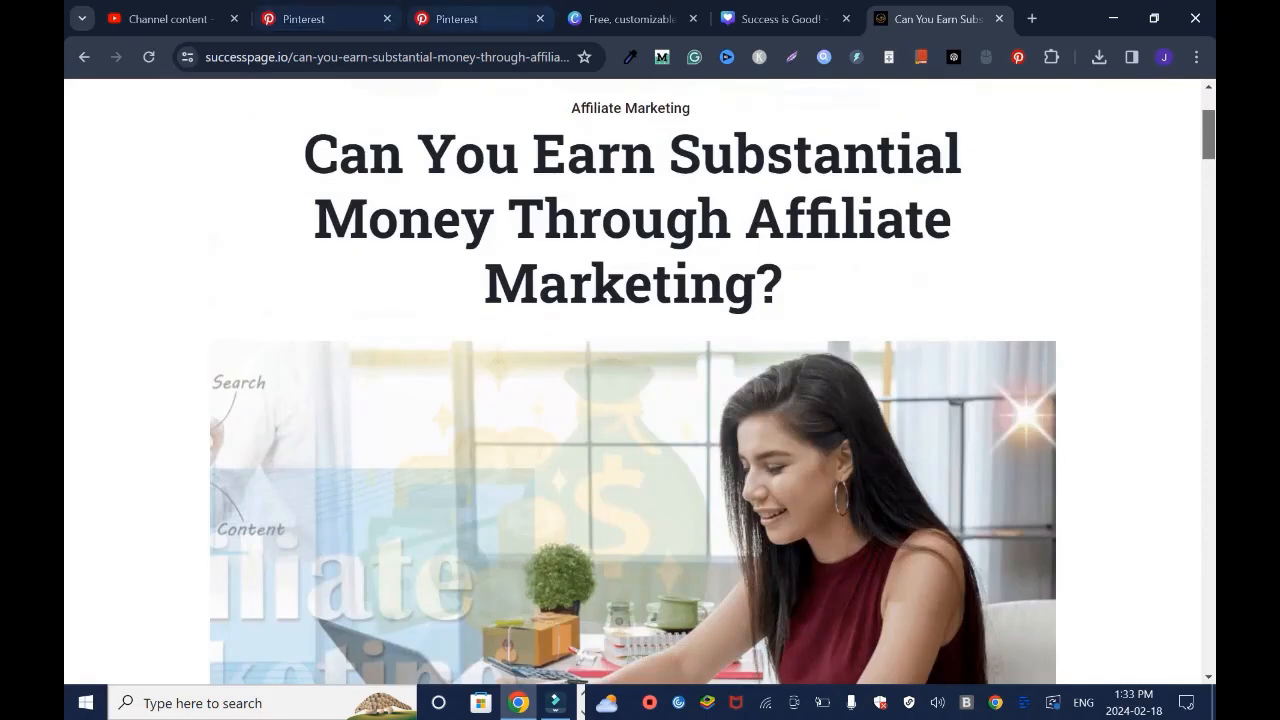
click(456, 18)
Assign the Pin to the existing Affiliate Marketing for Beginners board.
scroll(711, 445, down, 1)
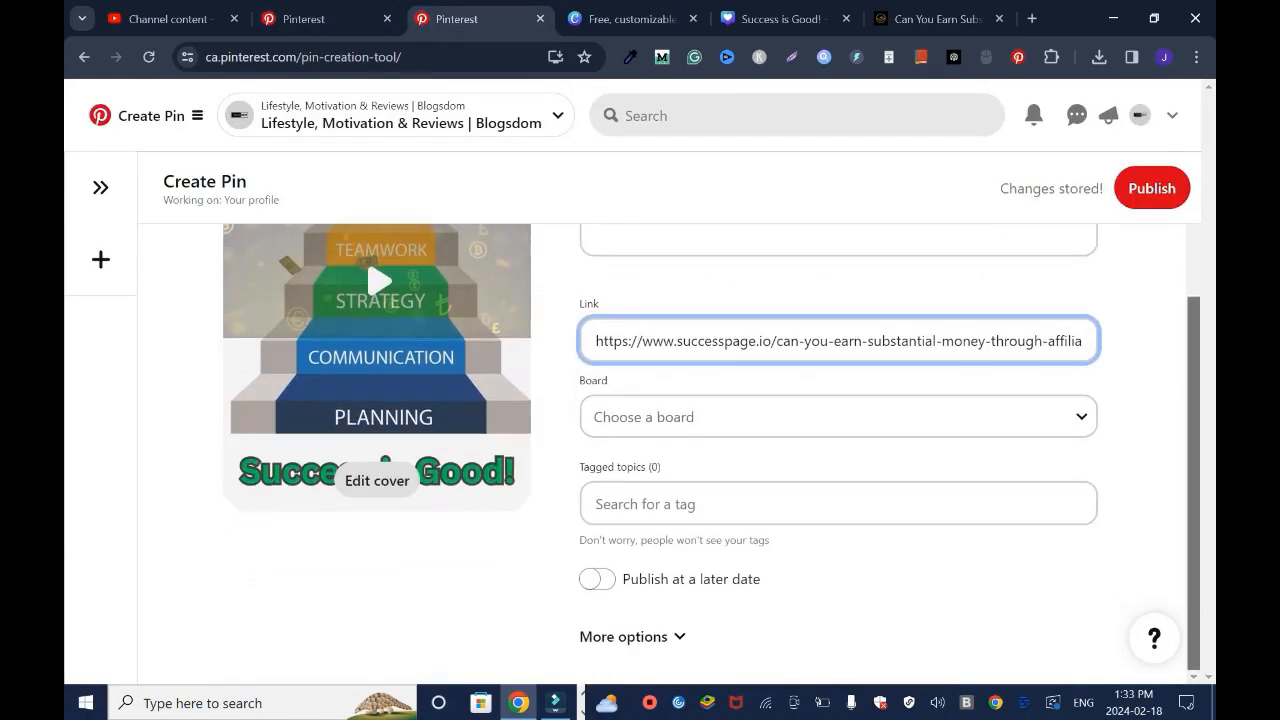
click(838, 417)
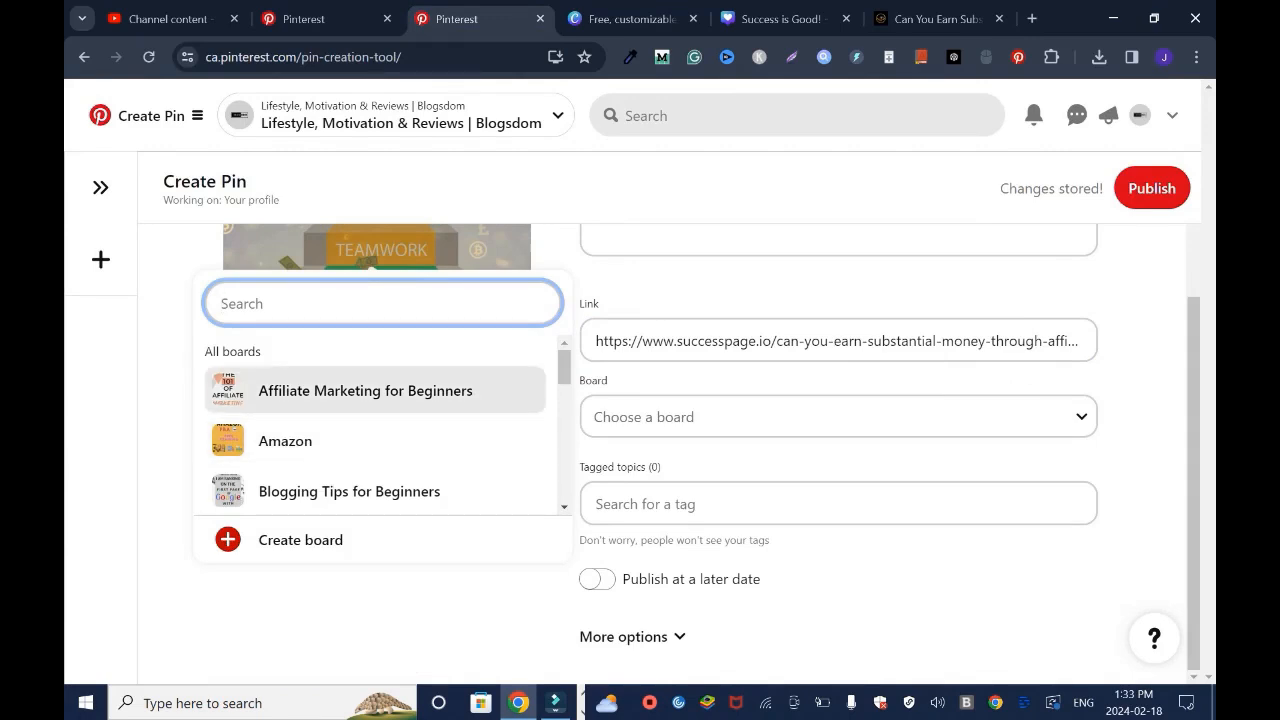
click(451, 390)
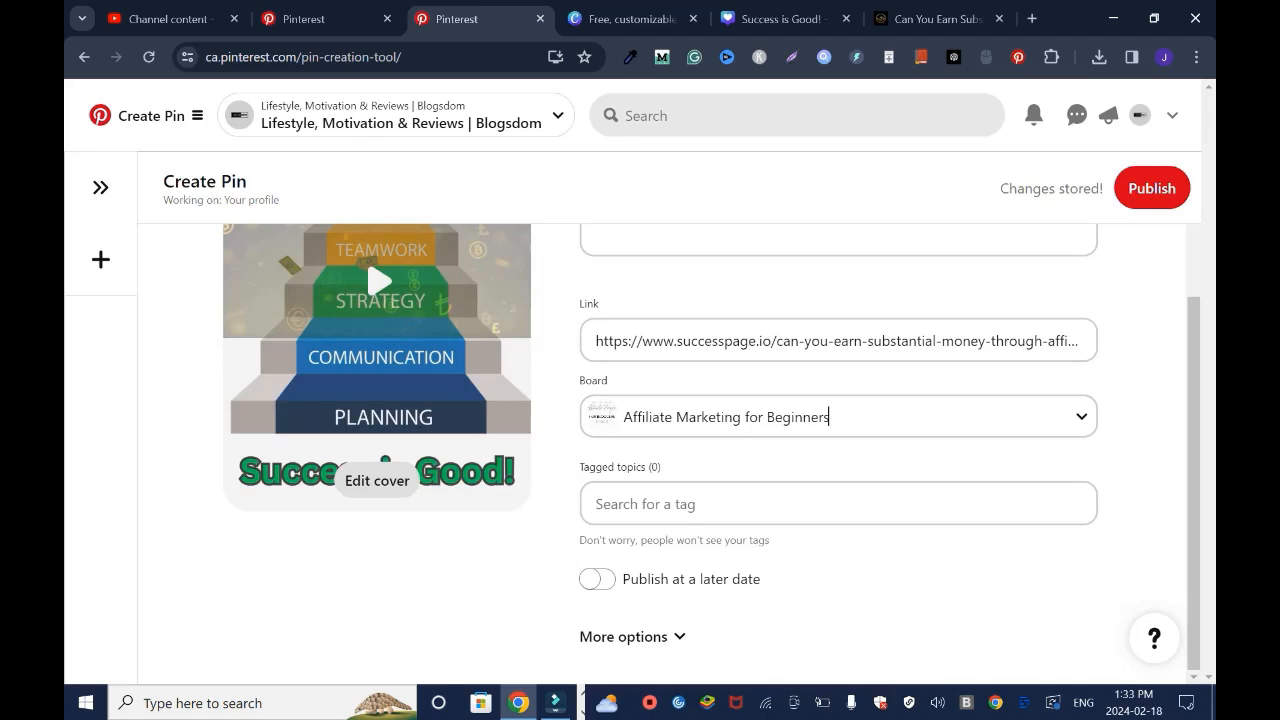
click(1081, 417)
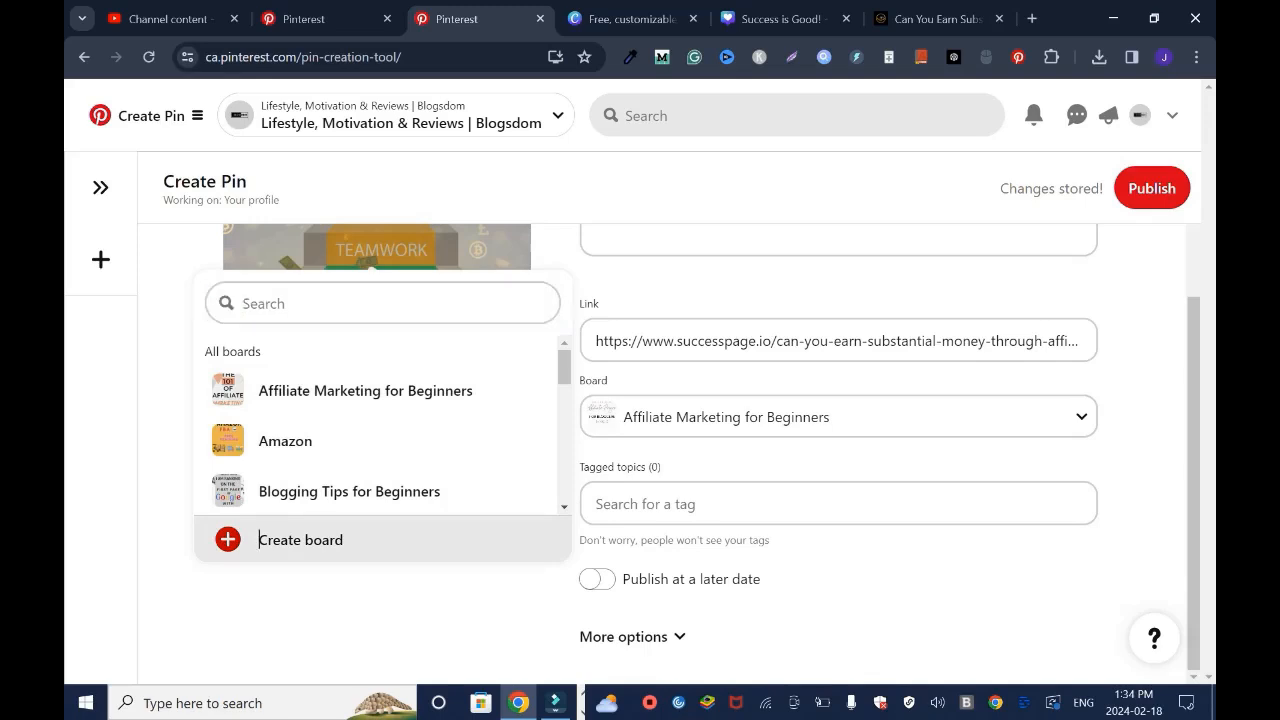
click(300, 539)
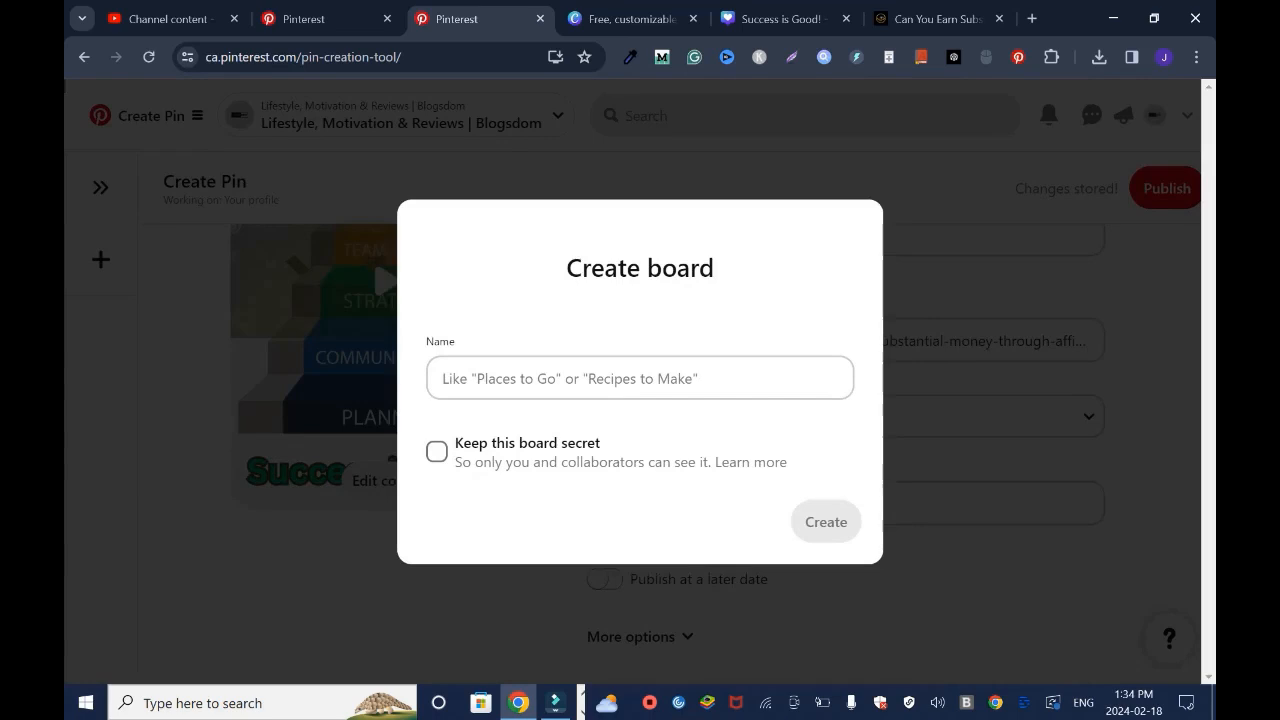
key(Escape)
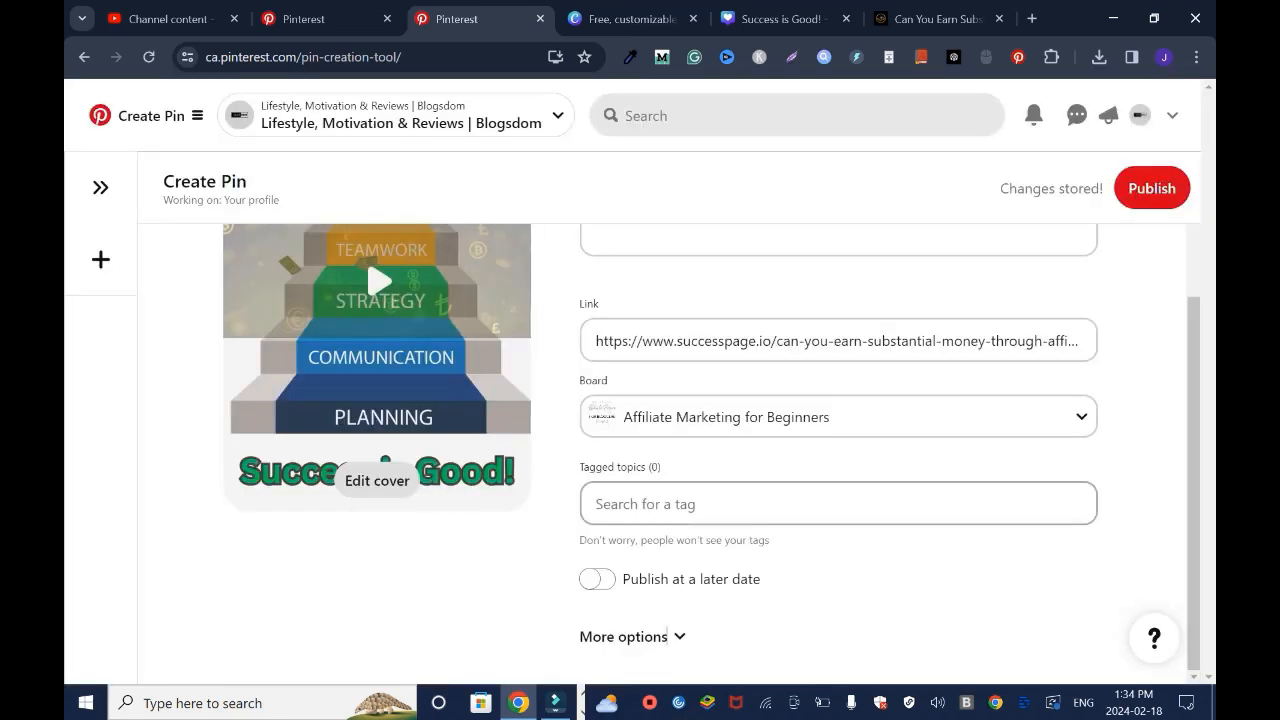
Enter "affiliate marketing, make money online, vibe" as the Pin's tagged topics.
click(657, 506)
text(affiliate market)
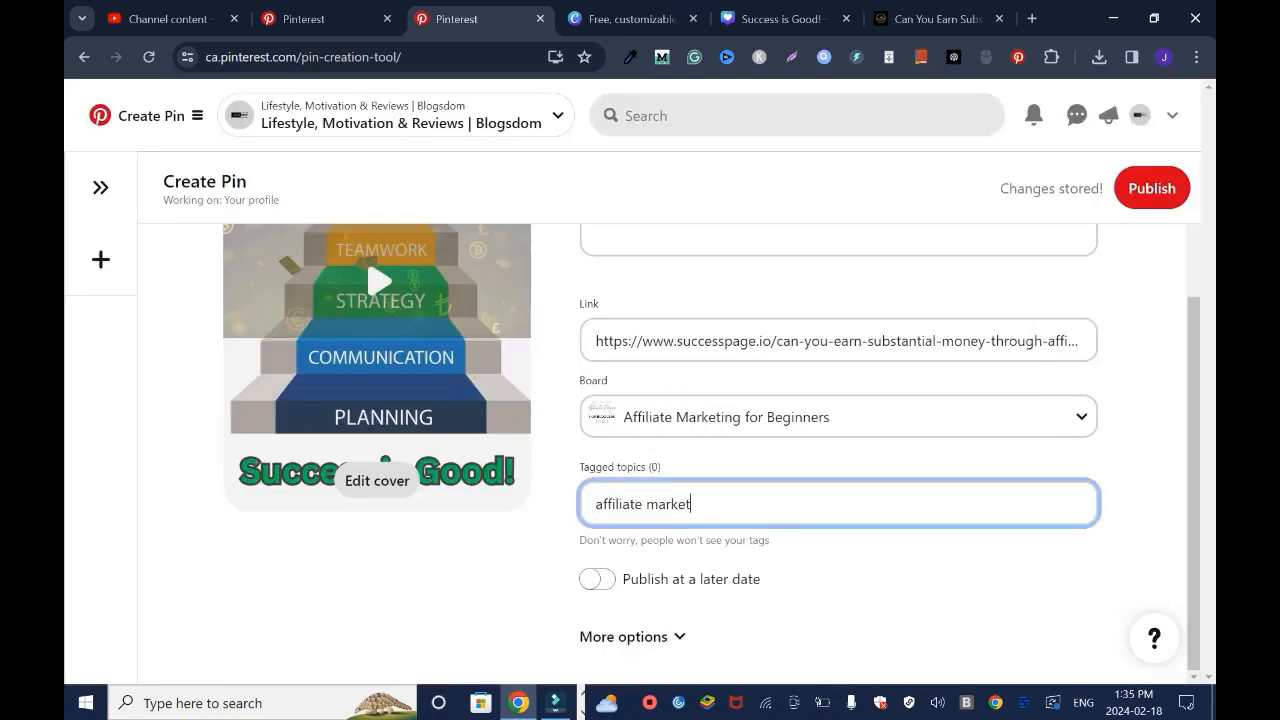
text(ing, make money online, )
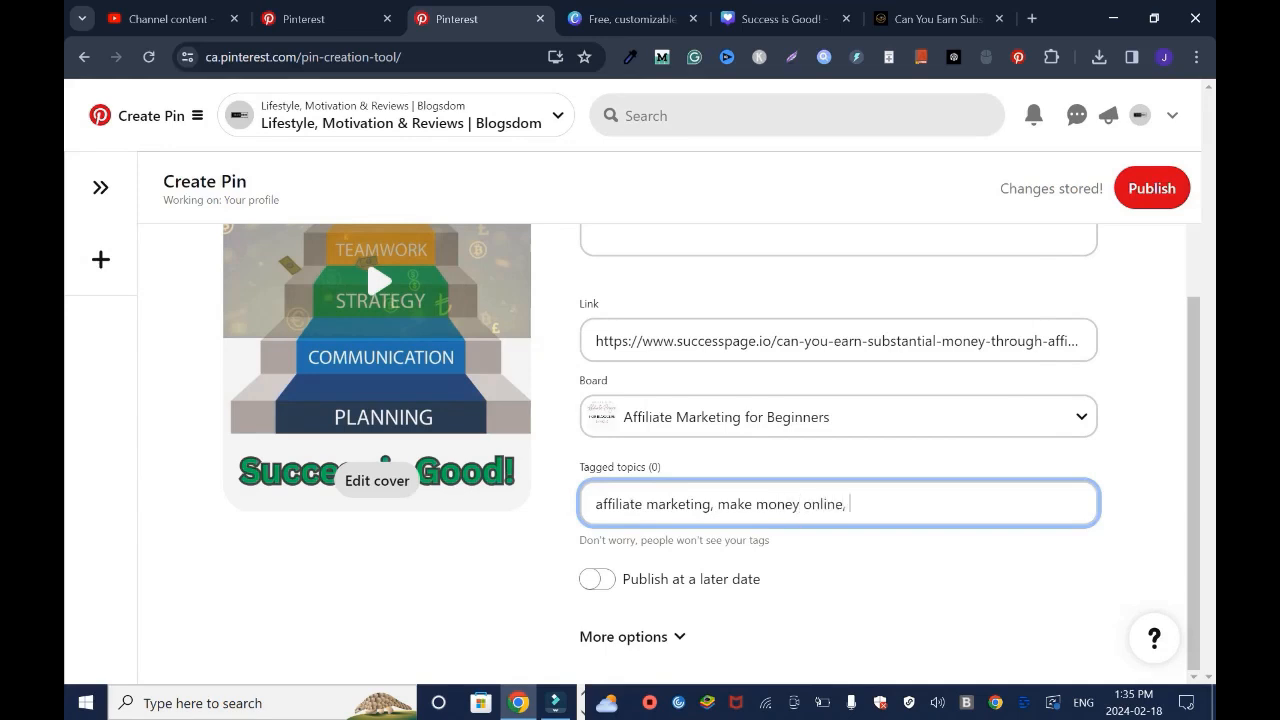
text(vibe)
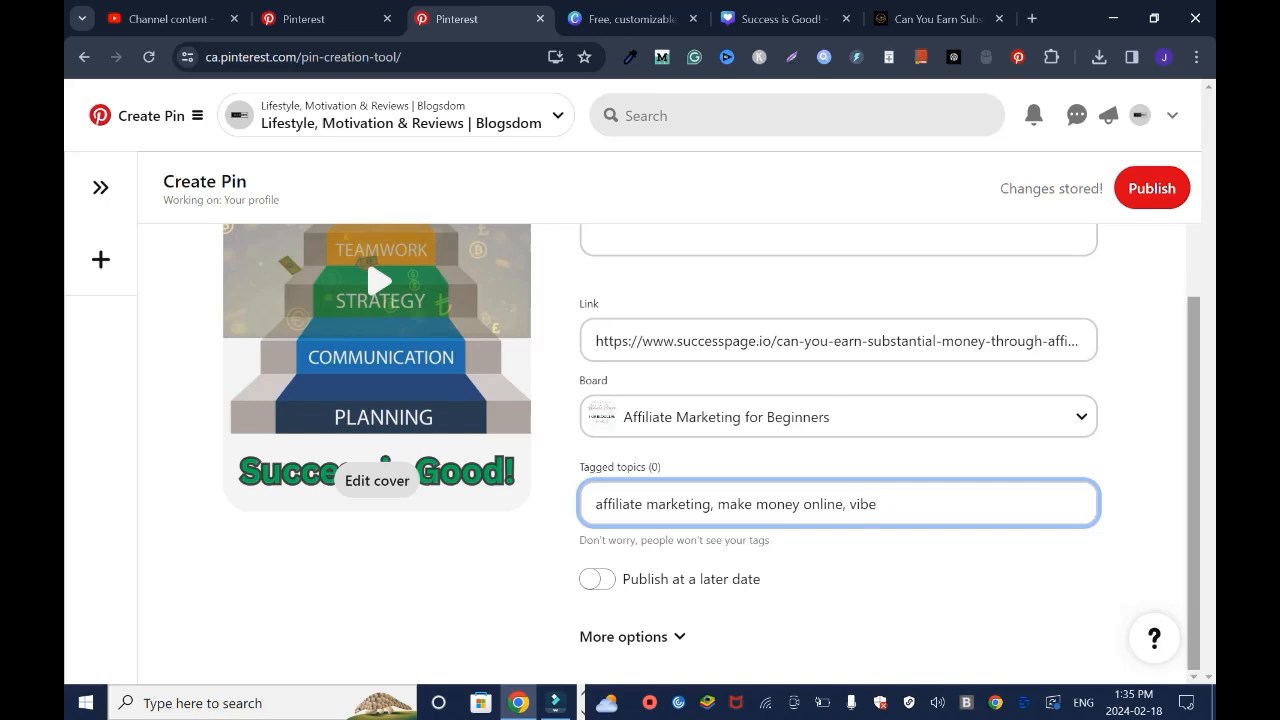
Examine the Pin's additional options and check its title, description, link, board and tagged topics.
click(668, 636)
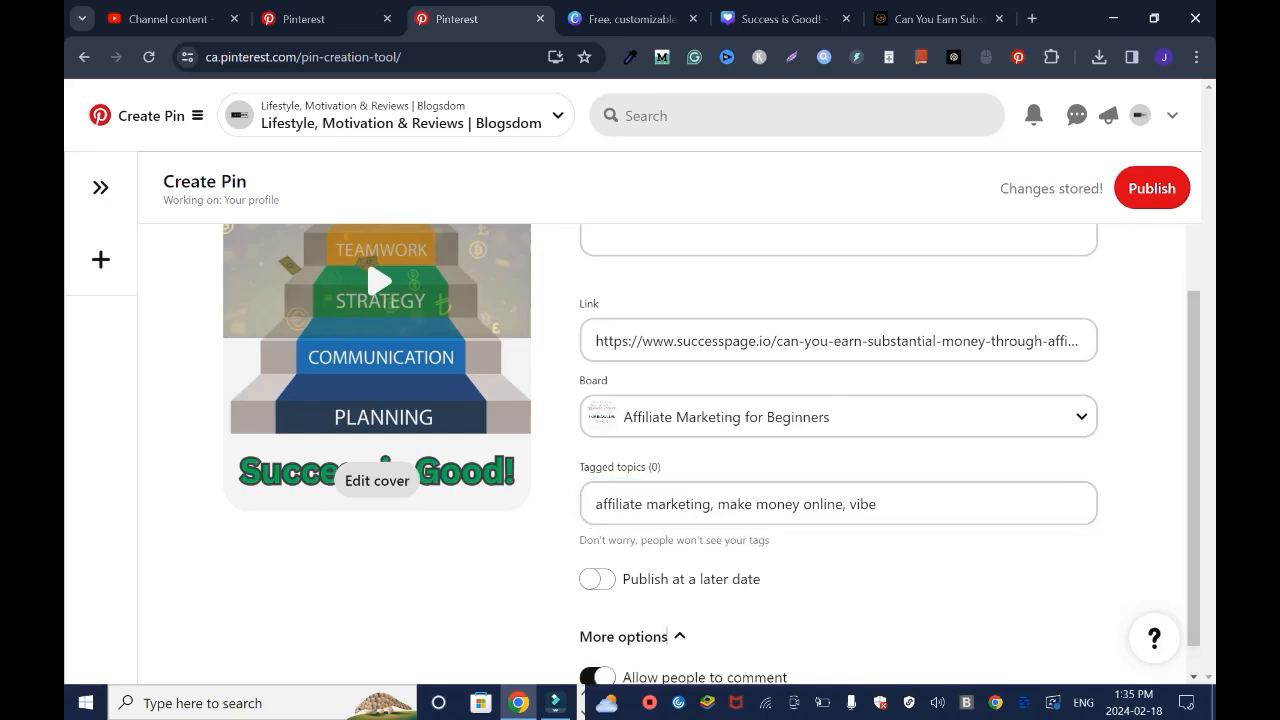
scroll(668, 560, down, 2)
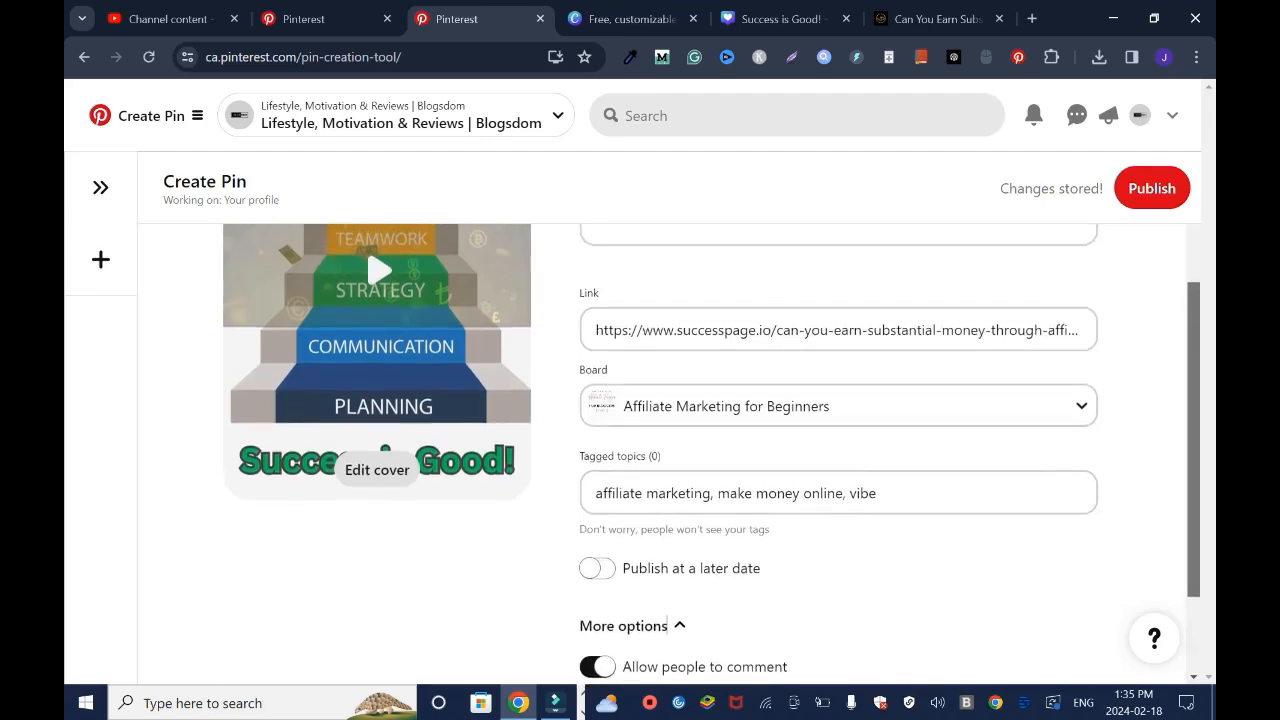
scroll(668, 502, up, 3)
scroll(668, 502, down, 3)
scroll(668, 502, up, 3)
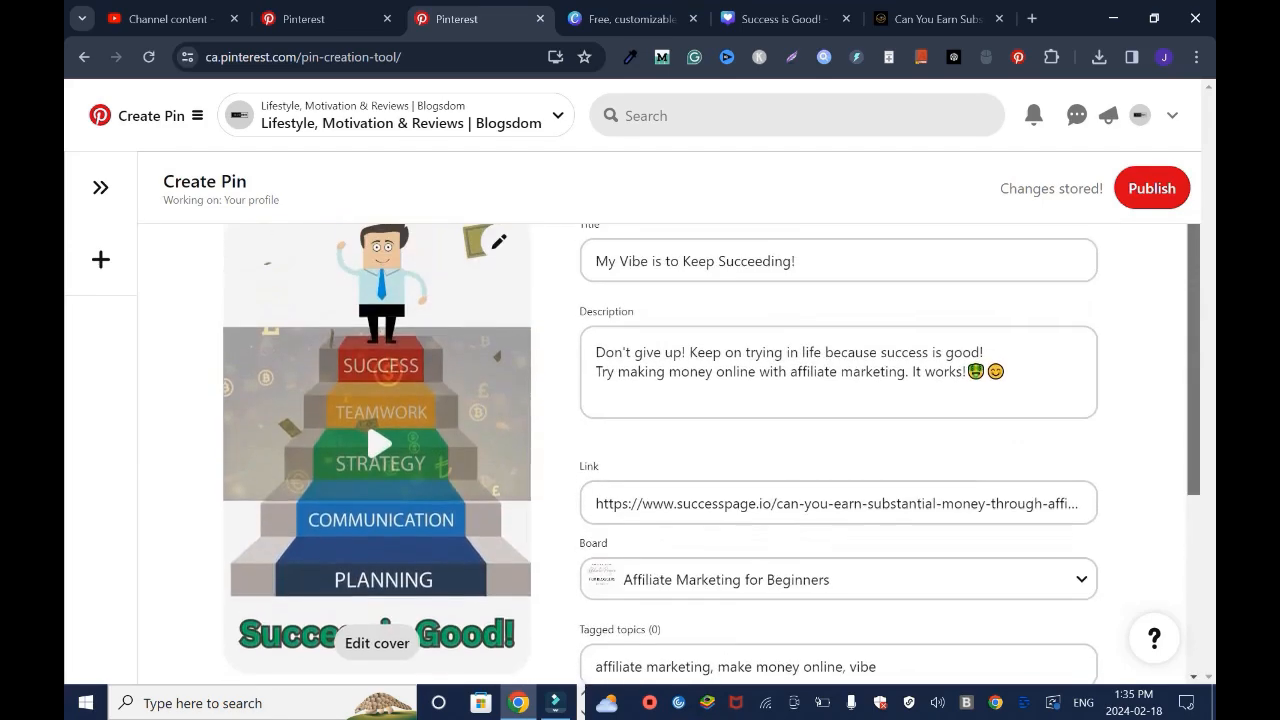
scroll(668, 502, down, 3)
scroll(668, 502, up, 1)
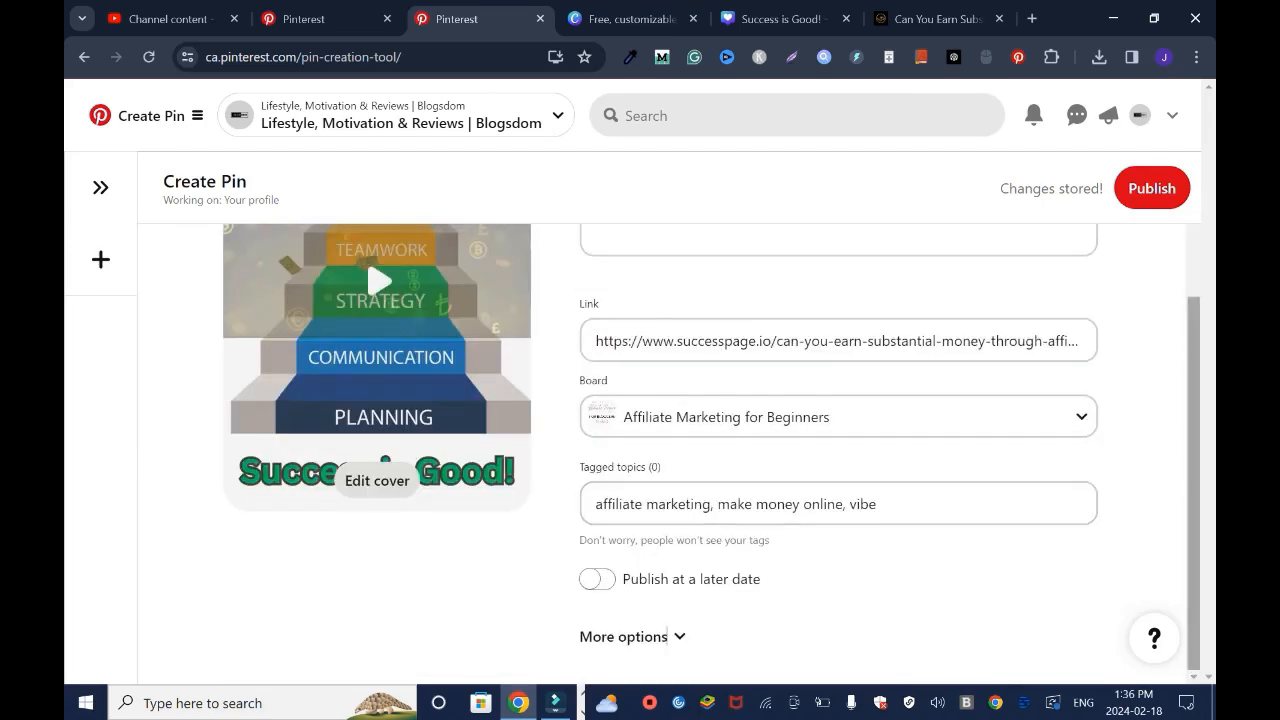
scroll(668, 502, up, 2)
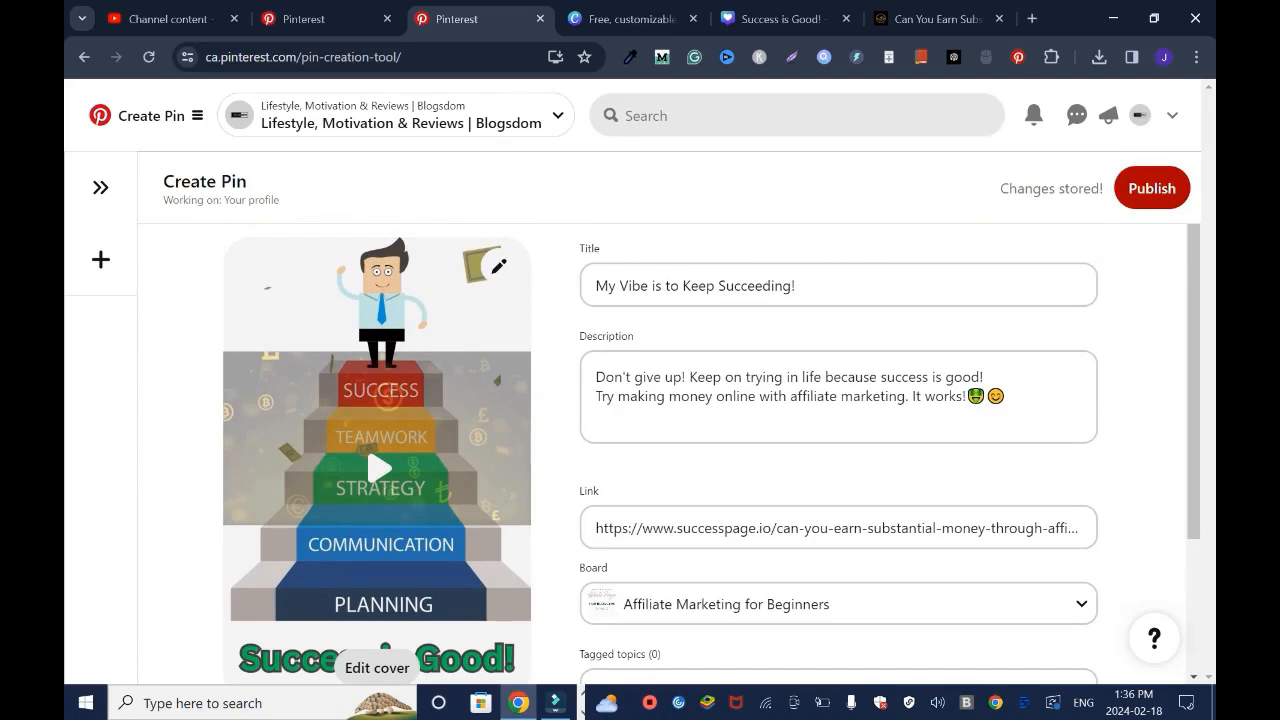
scroll(668, 450, down, 2)
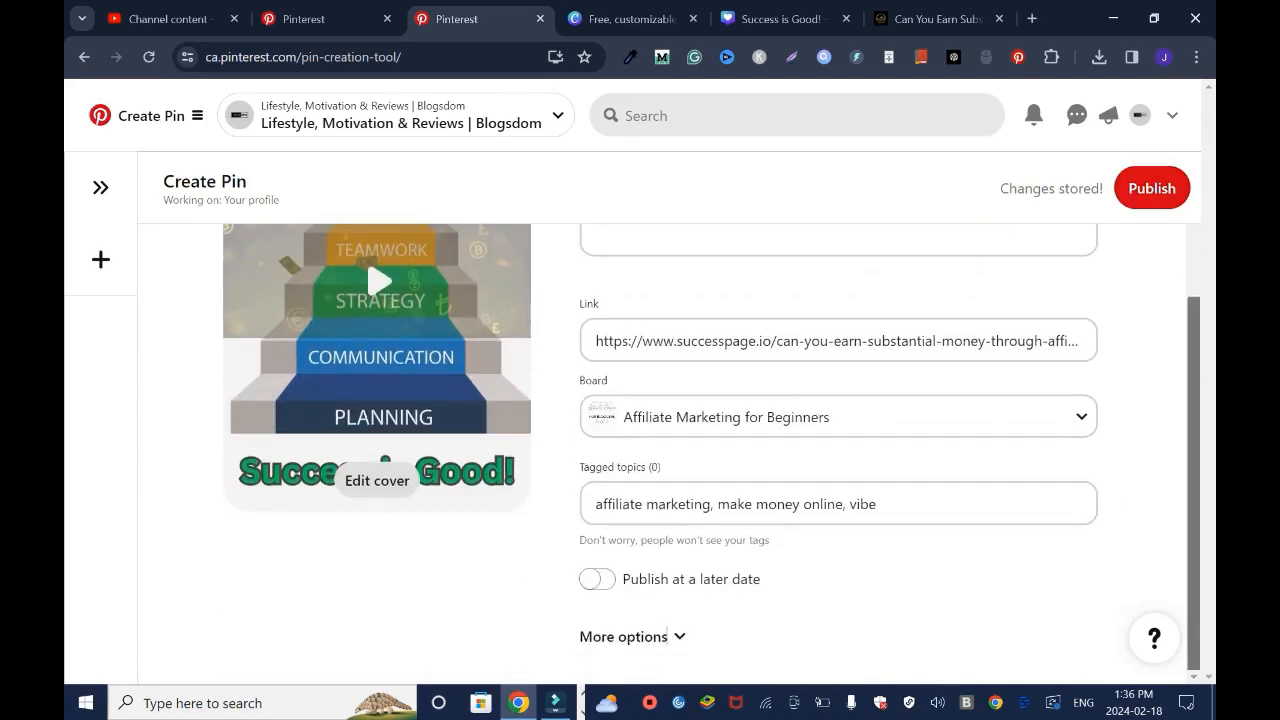
Create a new board named "My Vibe" for the Pin.
click(1081, 417)
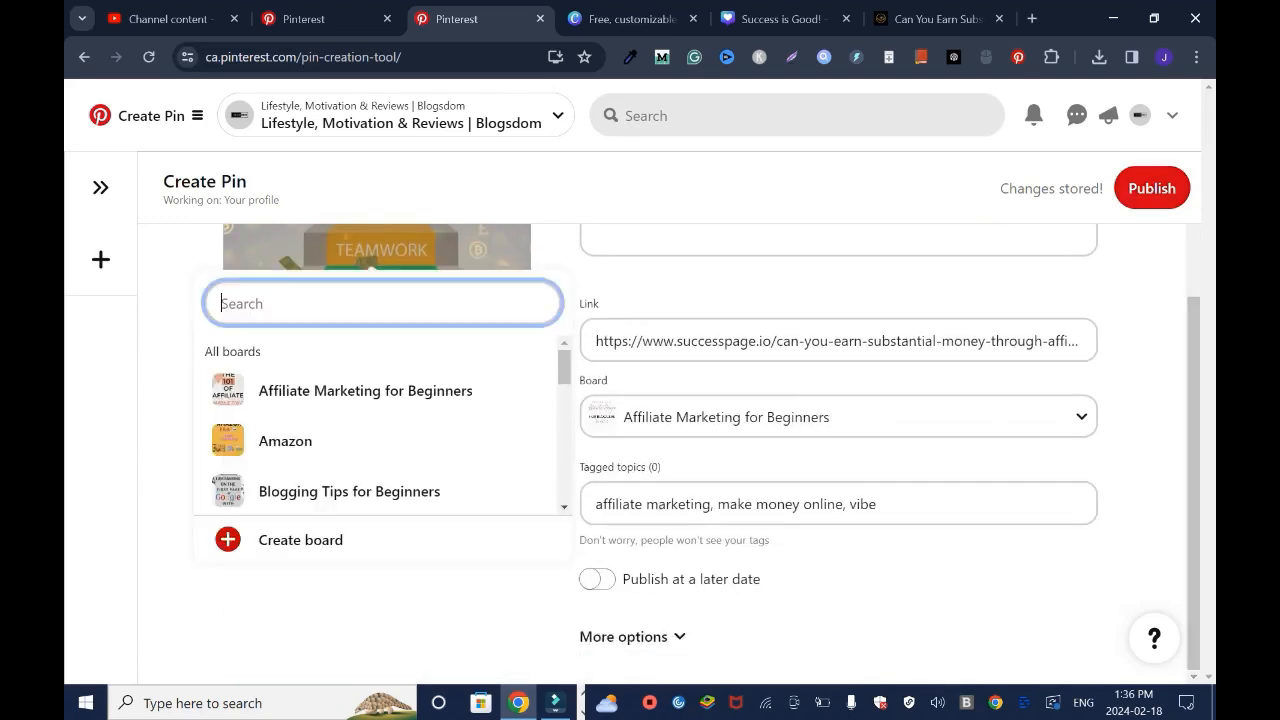
click(333, 538)
text(M)
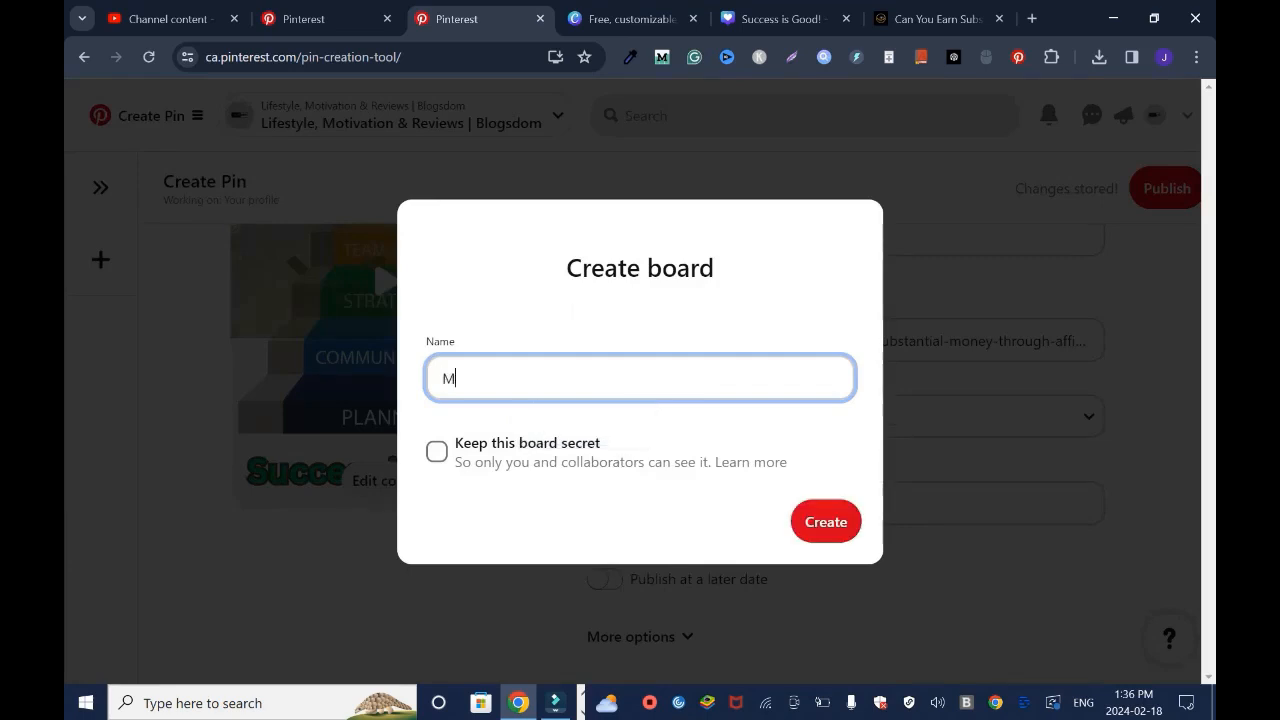
text(y Vibe)
key(Return)
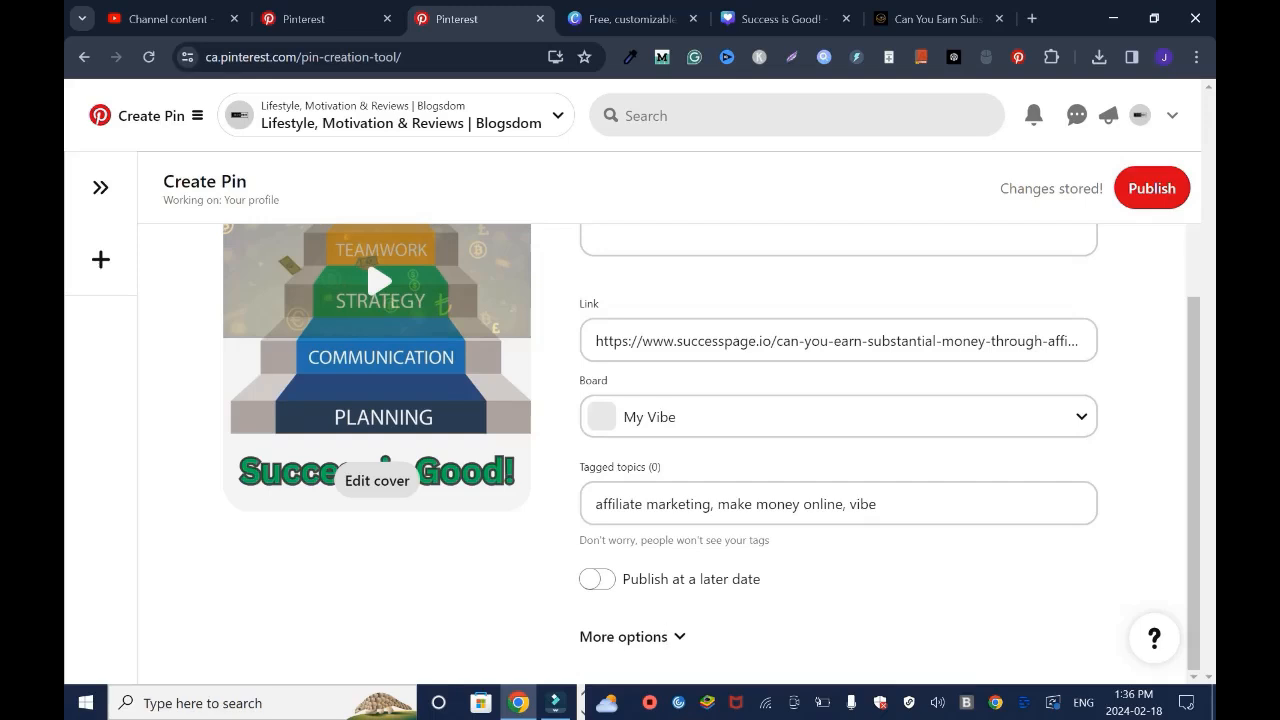
Append ", my vibe" to the Pin's tagged topics text.
click(892, 504)
text(, )
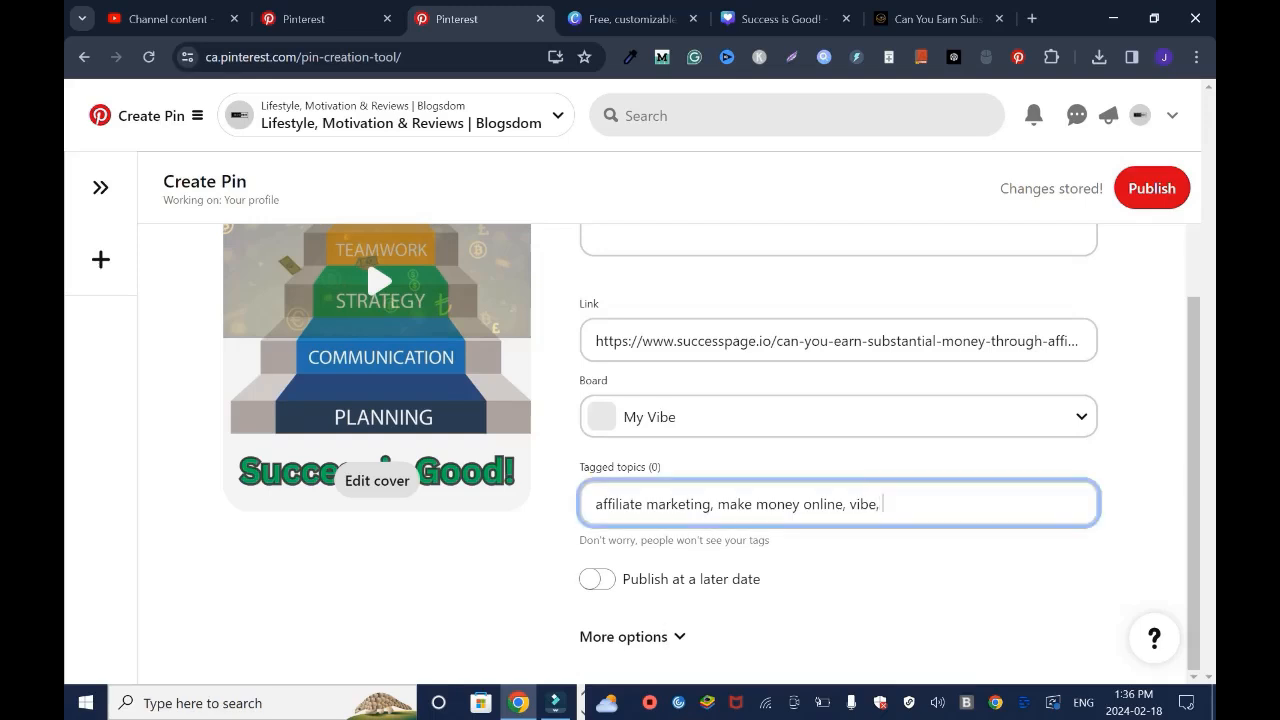
text(my vibe)
click(1081, 417)
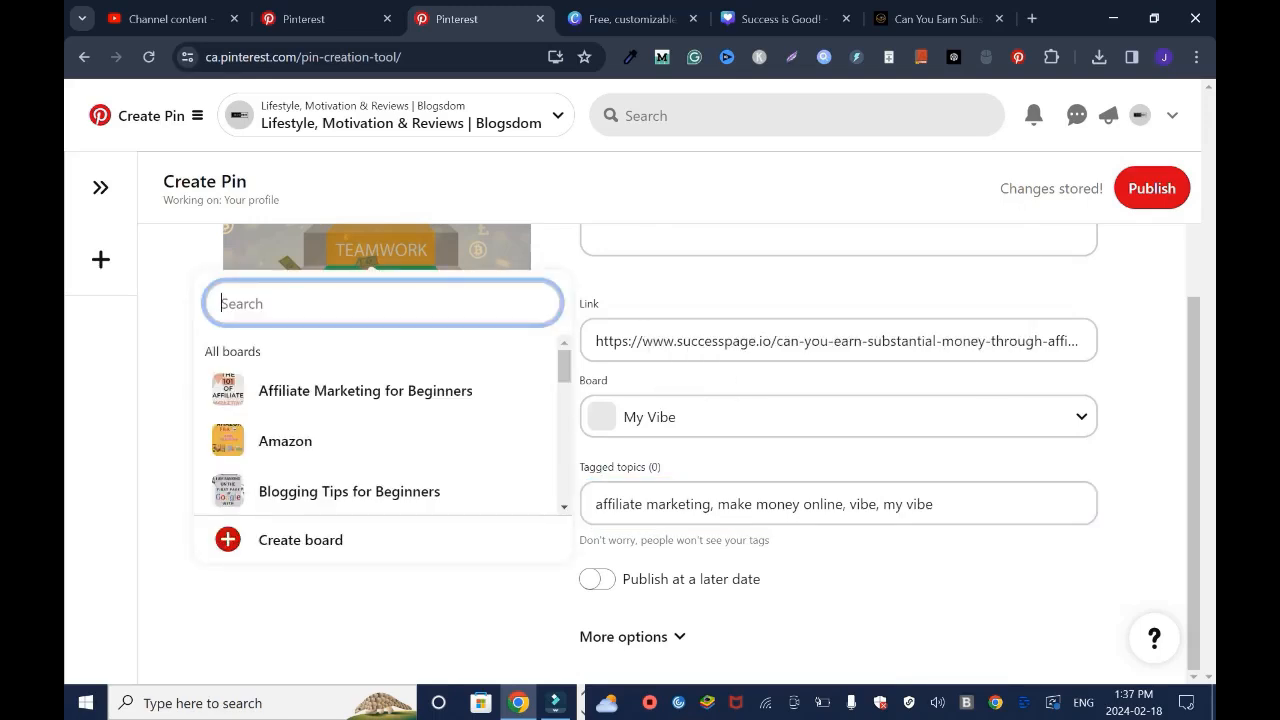
click(1081, 417)
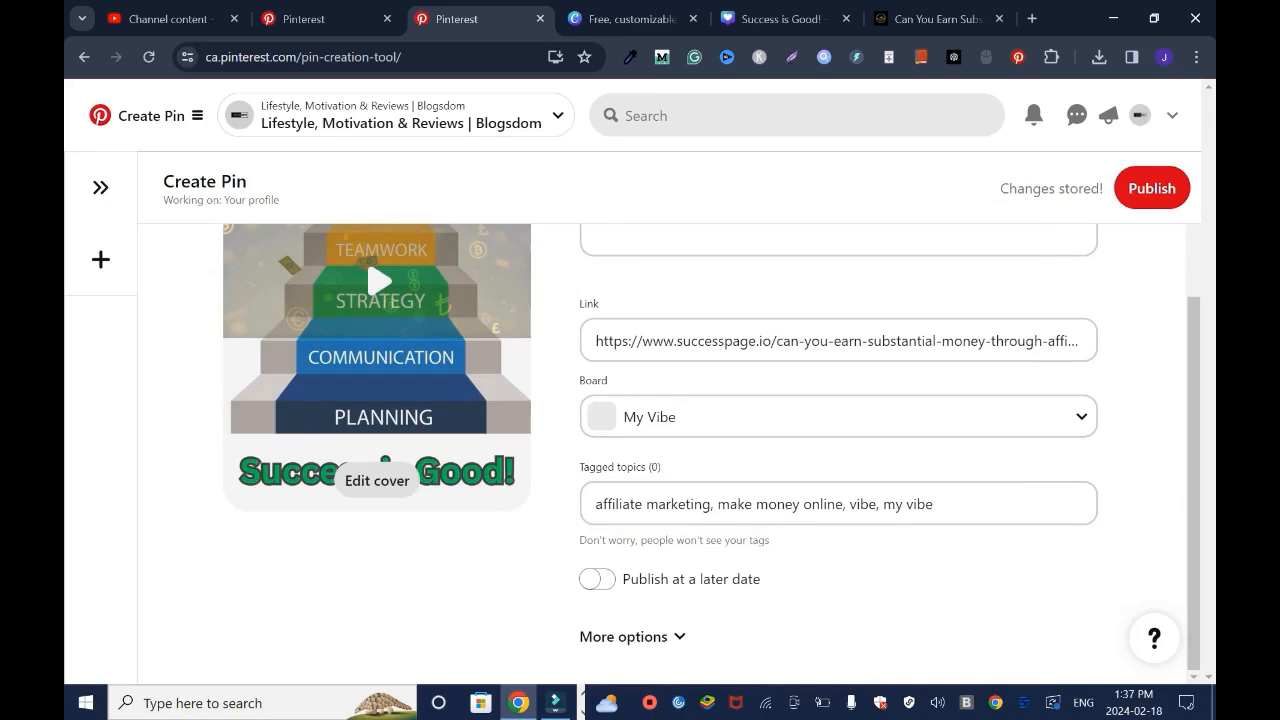
click(597, 579)
drag(1193, 465, 1193, 495)
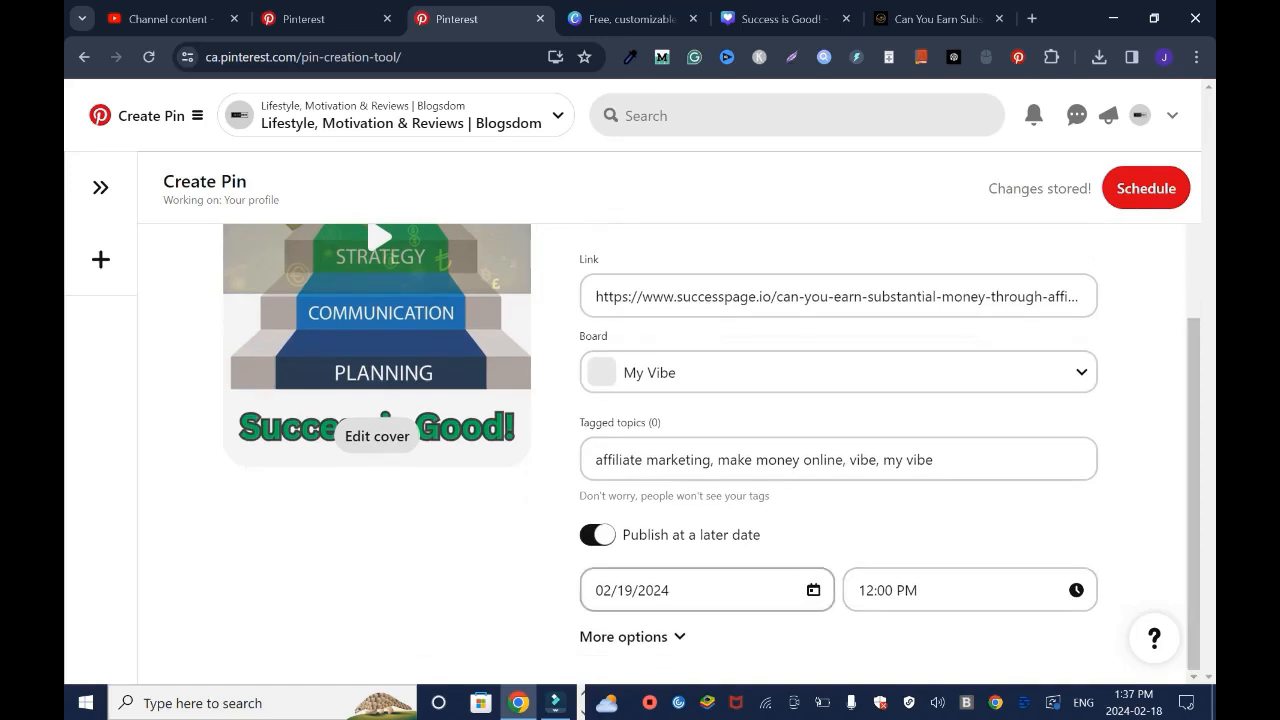
click(597, 534)
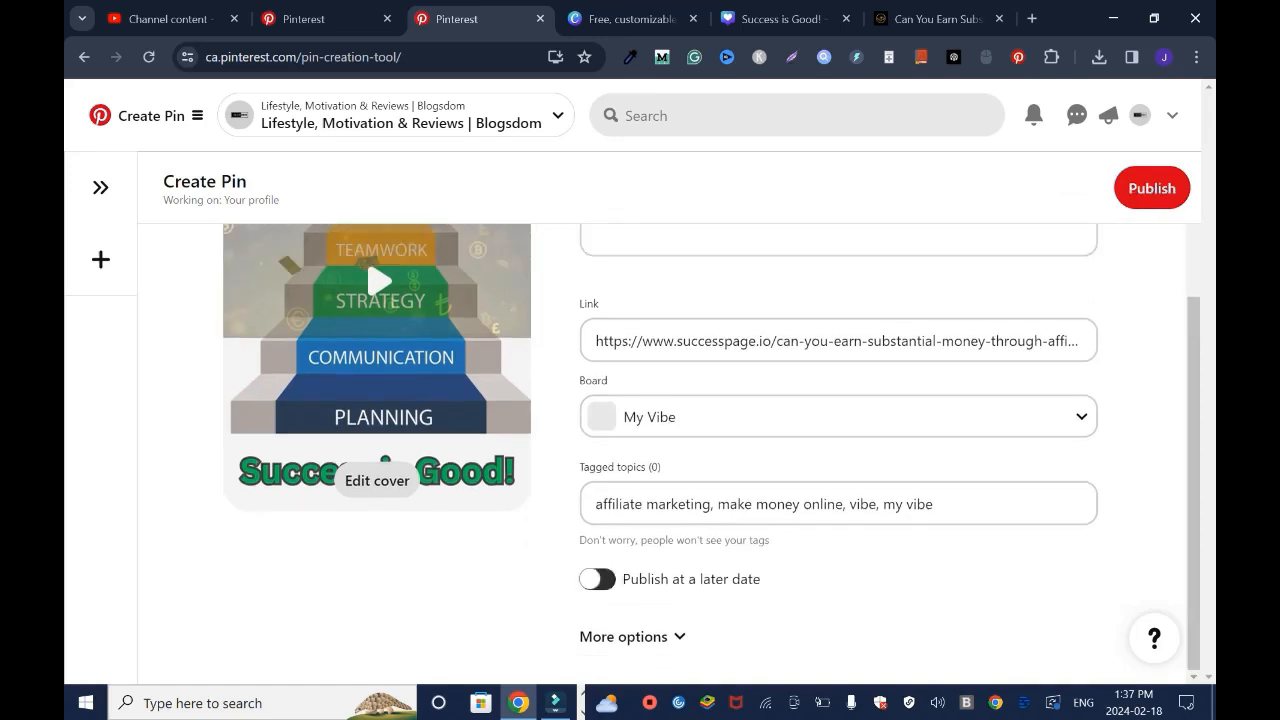
Publish the Pin immediately and open its published page.
scroll(640, 420, up, 2)
scroll(640, 453, up, 1)
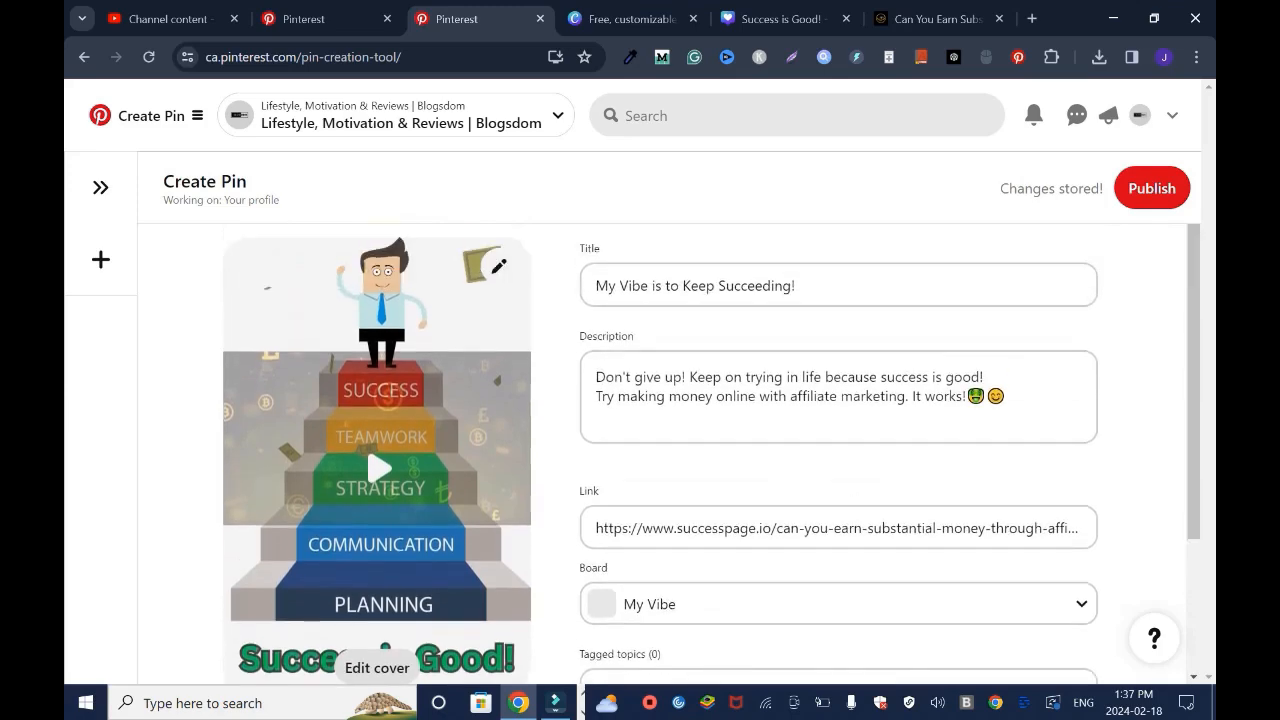
click(1152, 188)
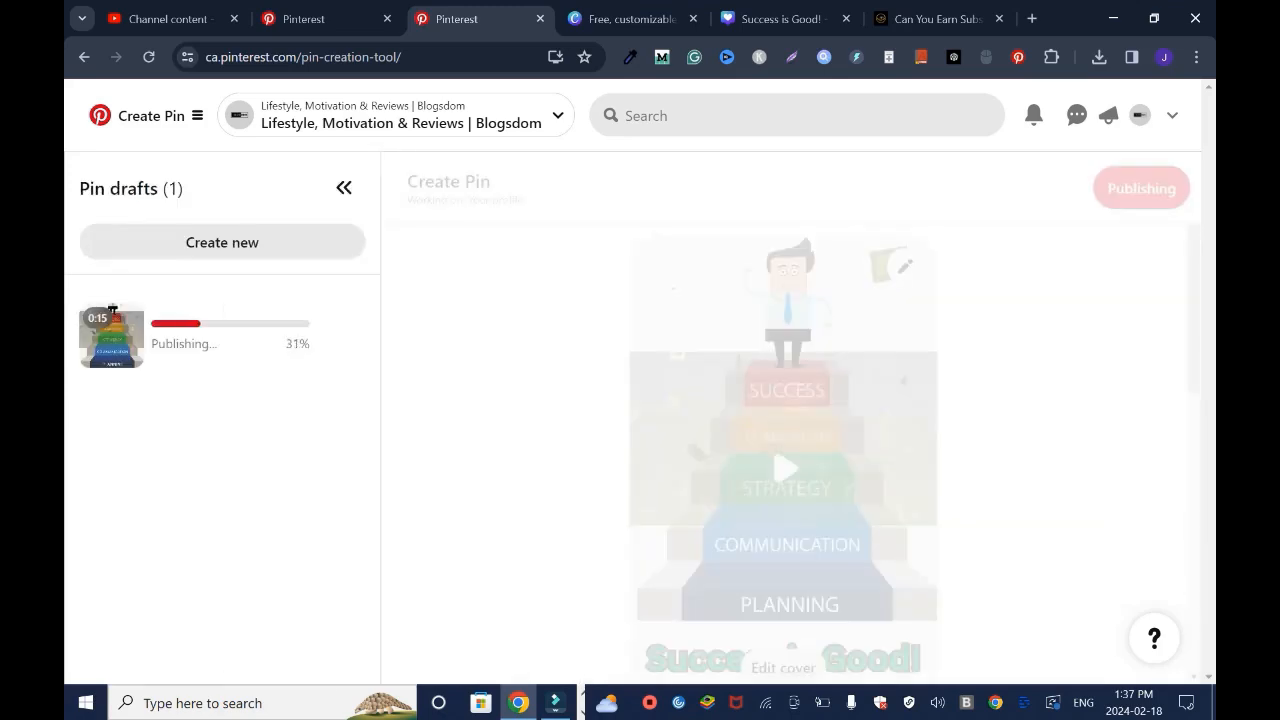
click(729, 646)
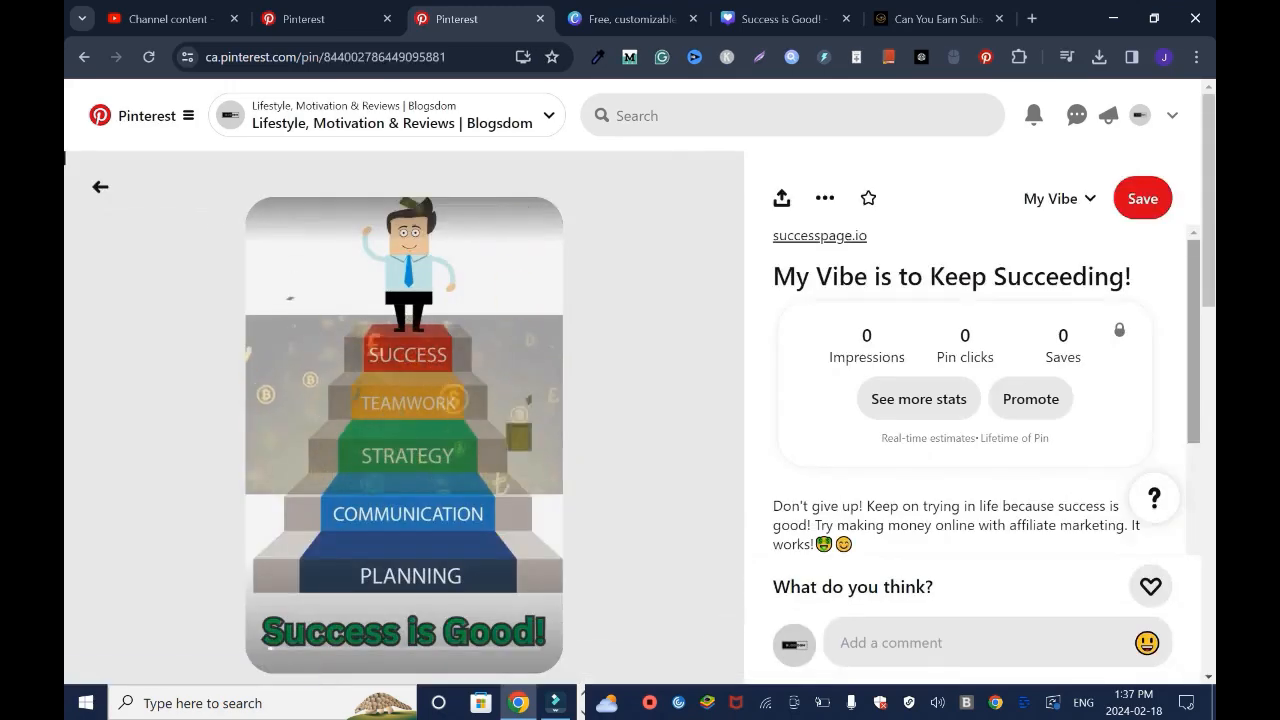
Browse the related and promoted Pins beneath the published Pin and return to the Pin itself.
scroll(404, 430, down, 10)
scroll(640, 390, down, 1)
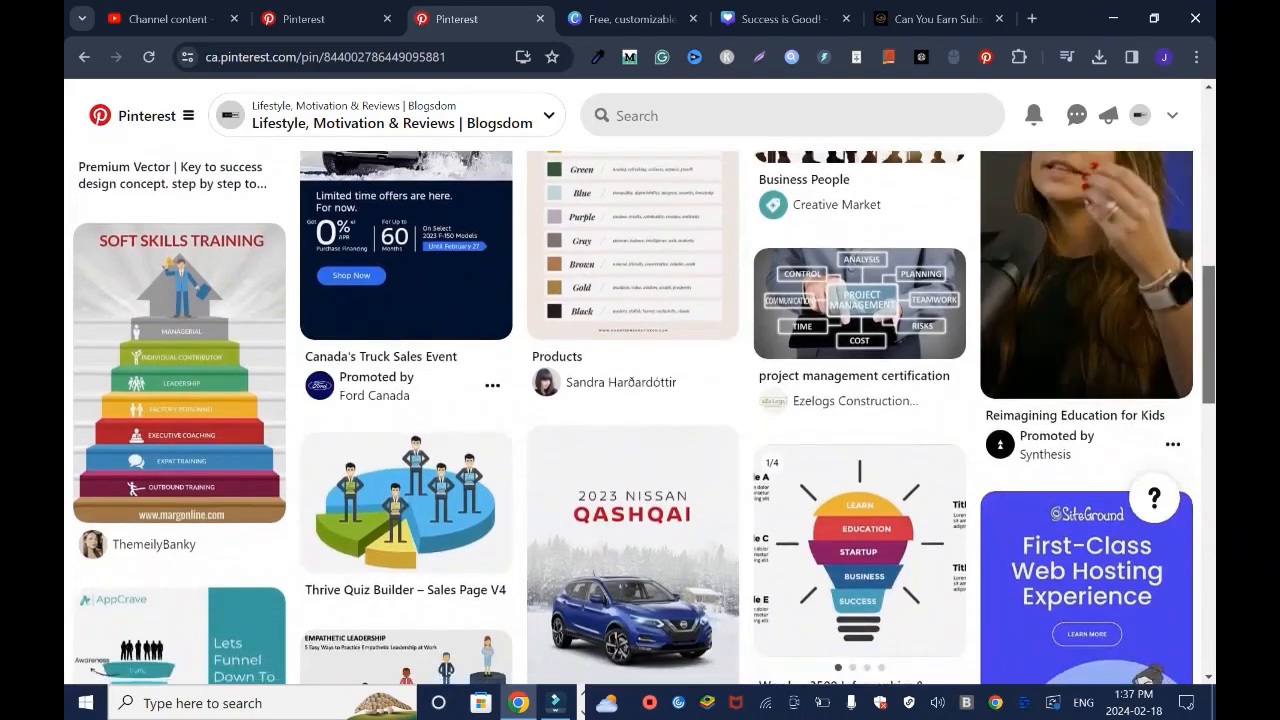
scroll(640, 390, up, 2)
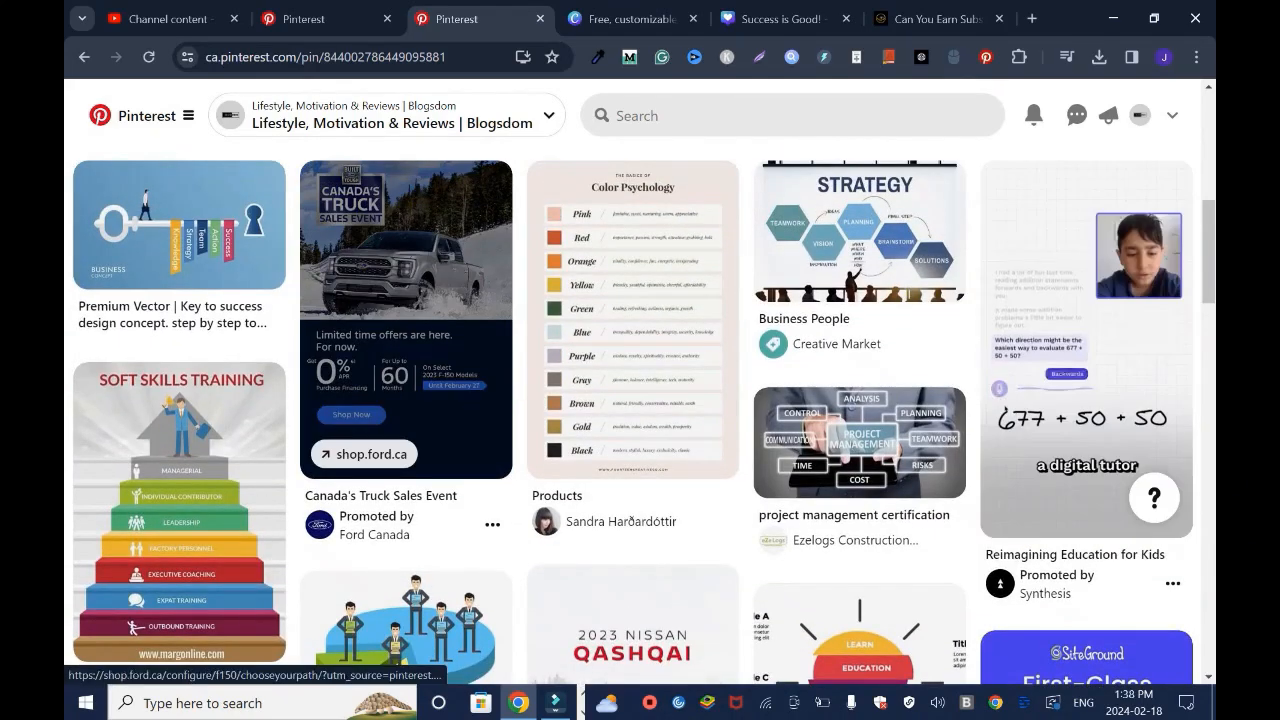
scroll(632, 380, down, 5)
scroll(640, 415, down, 4)
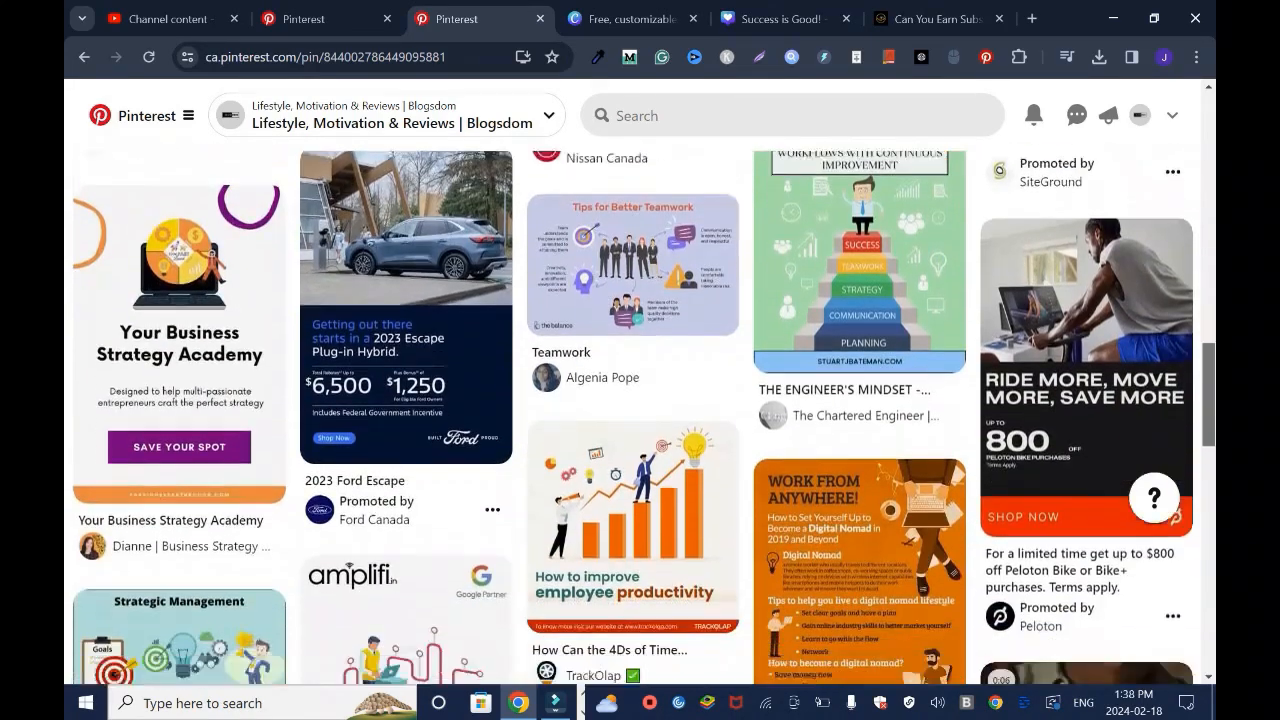
scroll(640, 415, up, 5)
scroll(640, 415, up, 8)
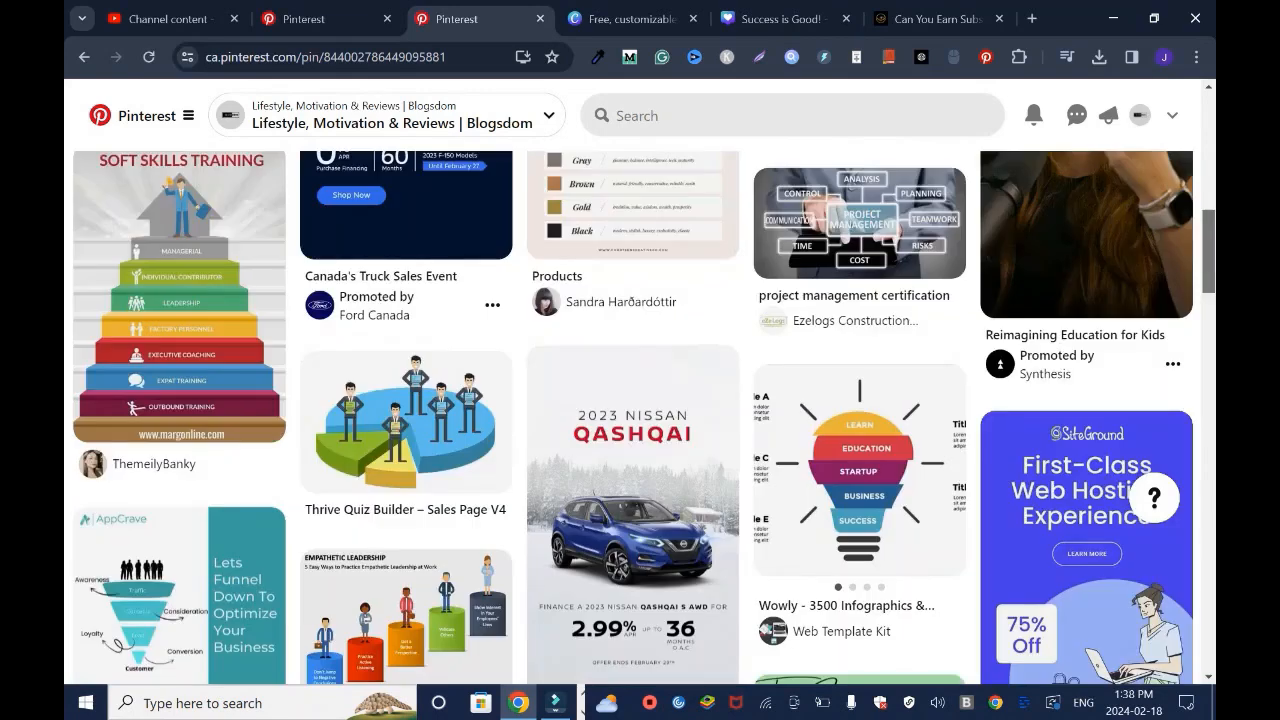
scroll(640, 415, up, 5)
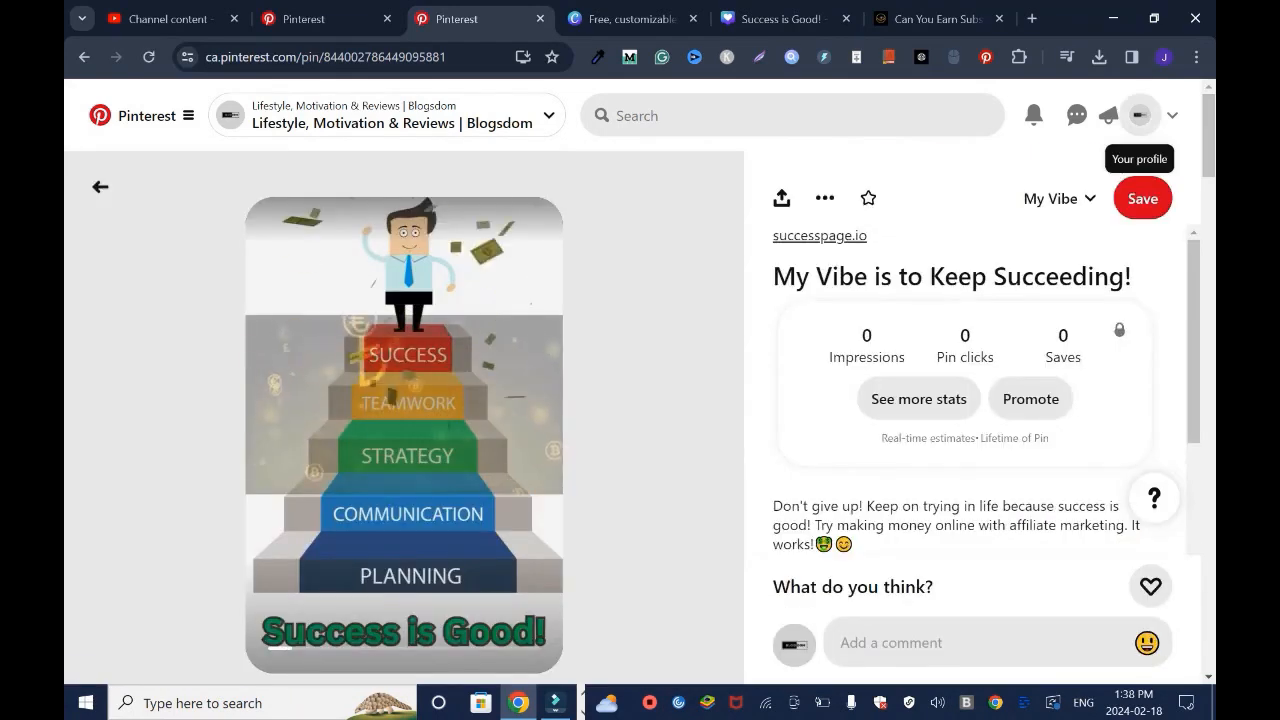
Open the business account's profile and look over its created Pins.
click(1140, 115)
scroll(640, 415, down, 5)
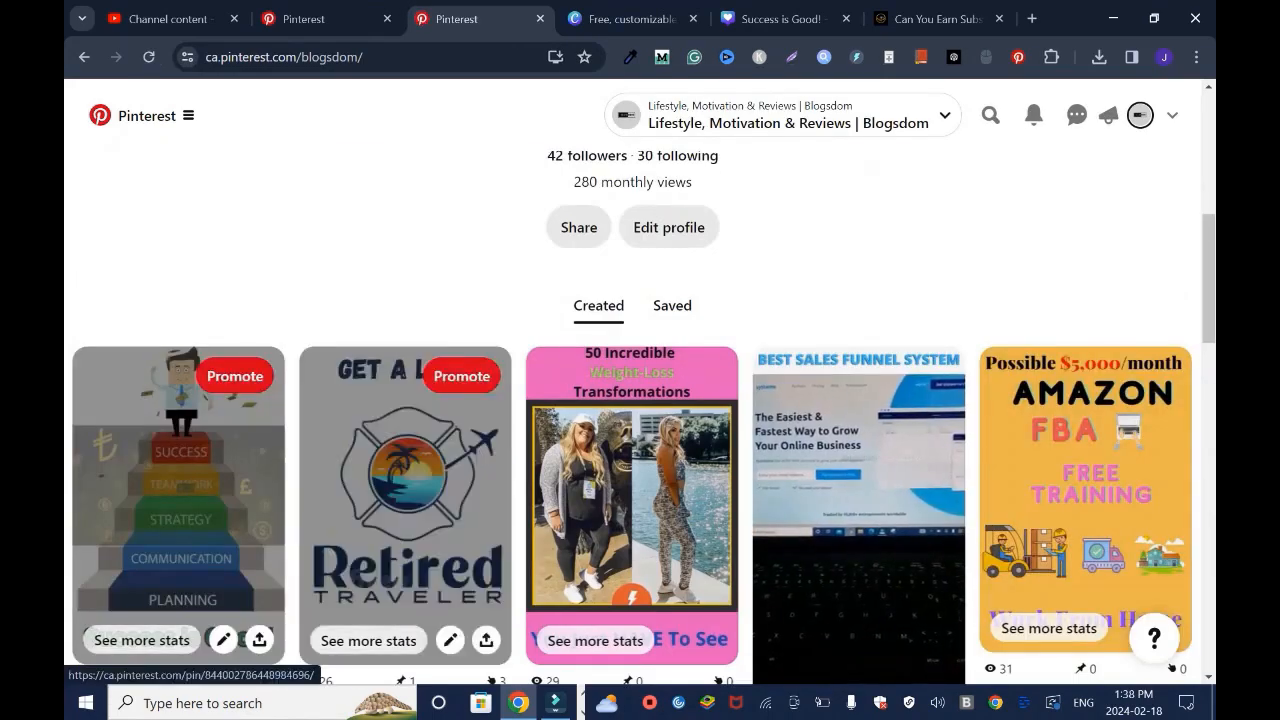
mouse_move(1209, 280)
mouse_down()
mouse_move(1209, 305)
mouse_move(1209, 293)
mouse_up()
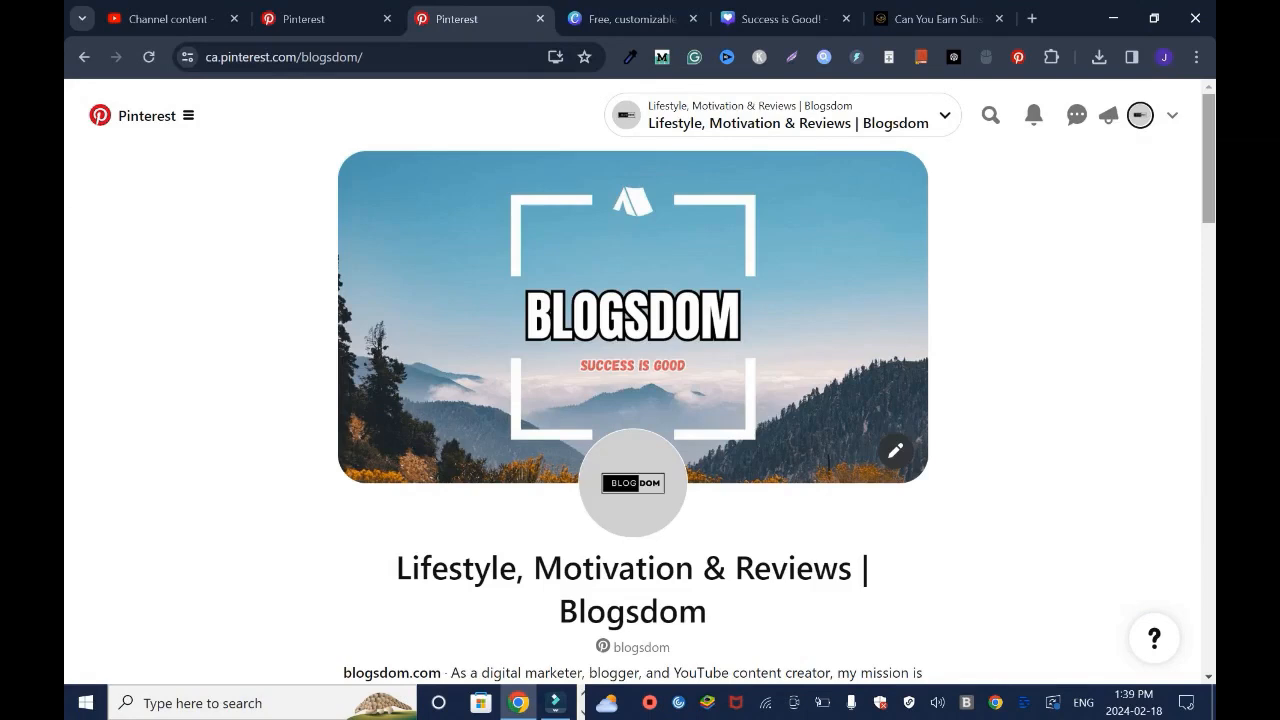